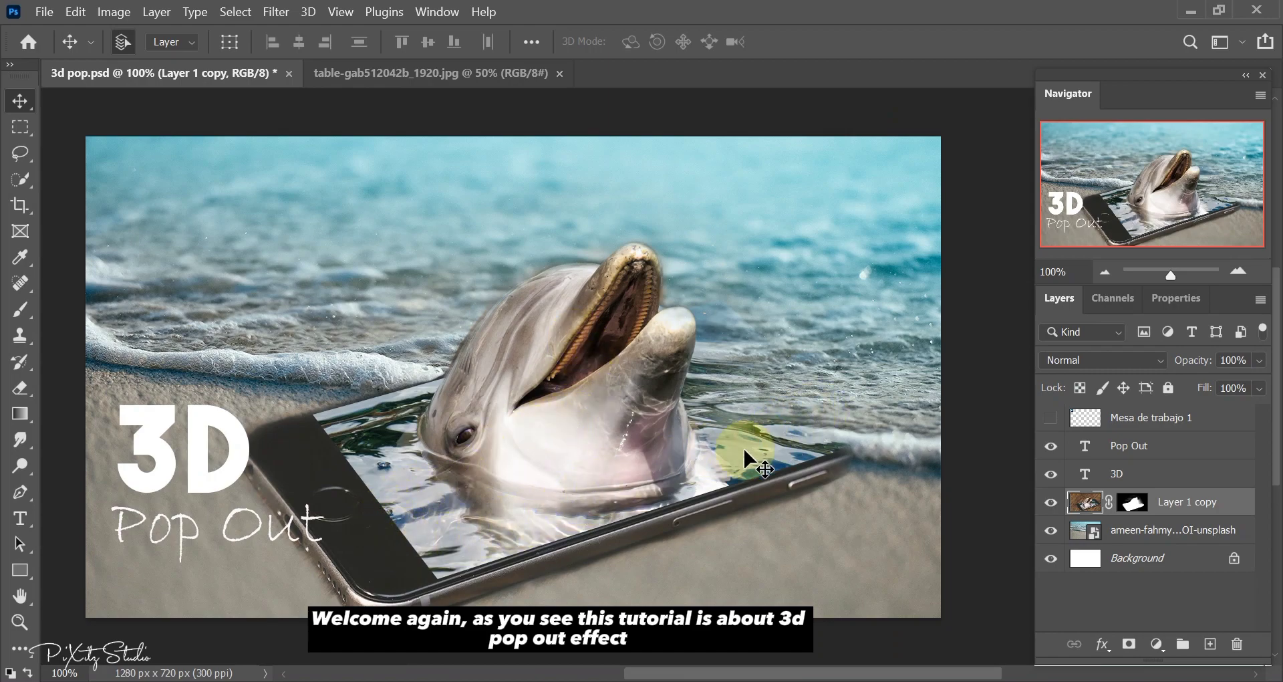
# Step: Switch to the table-gab512042b_1920.jpg photo of the phone on a wooden table
pyautogui.click(397, 72)
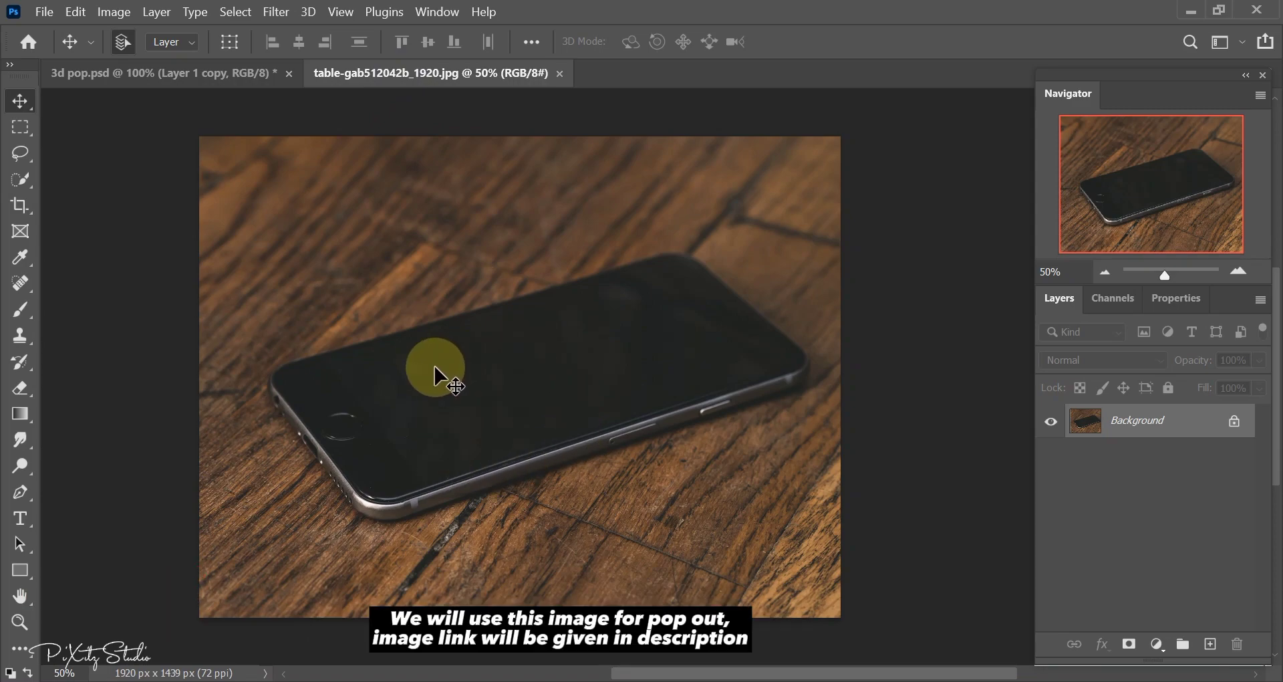
# Step: Unlock the Background into Layer 0 and add an empty Layer 1 above it
pyautogui.click(1235, 421)
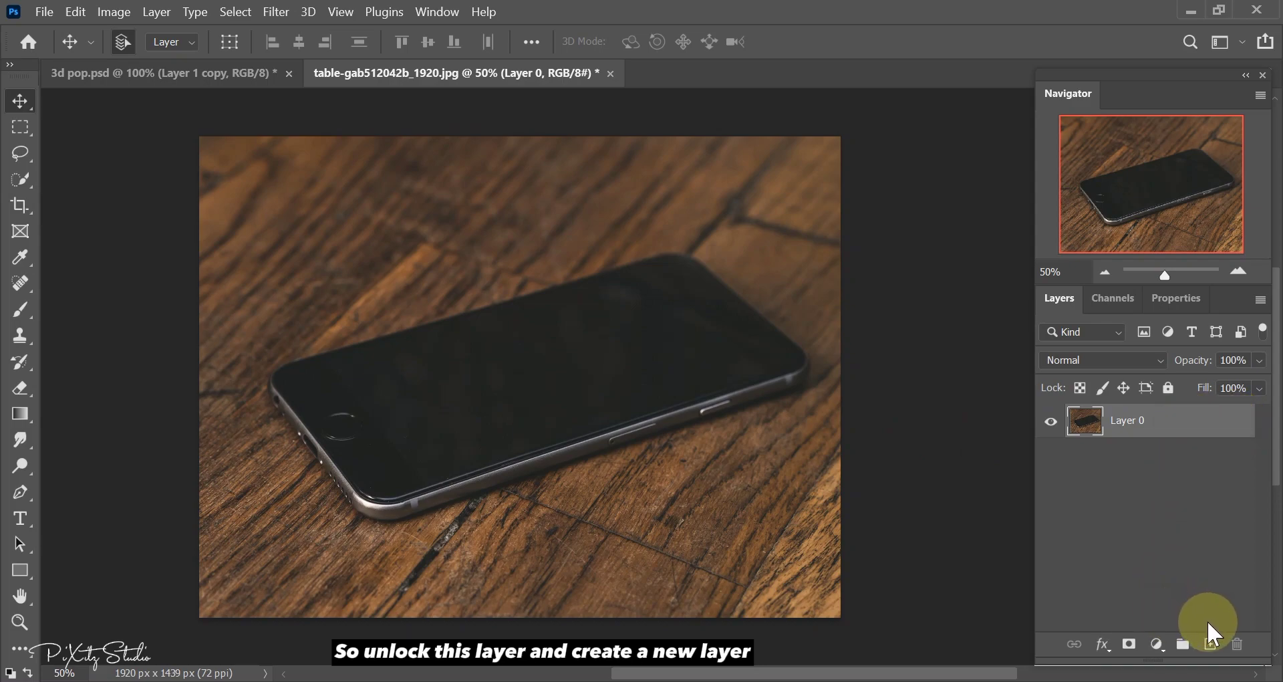
pyautogui.click(1215, 645)
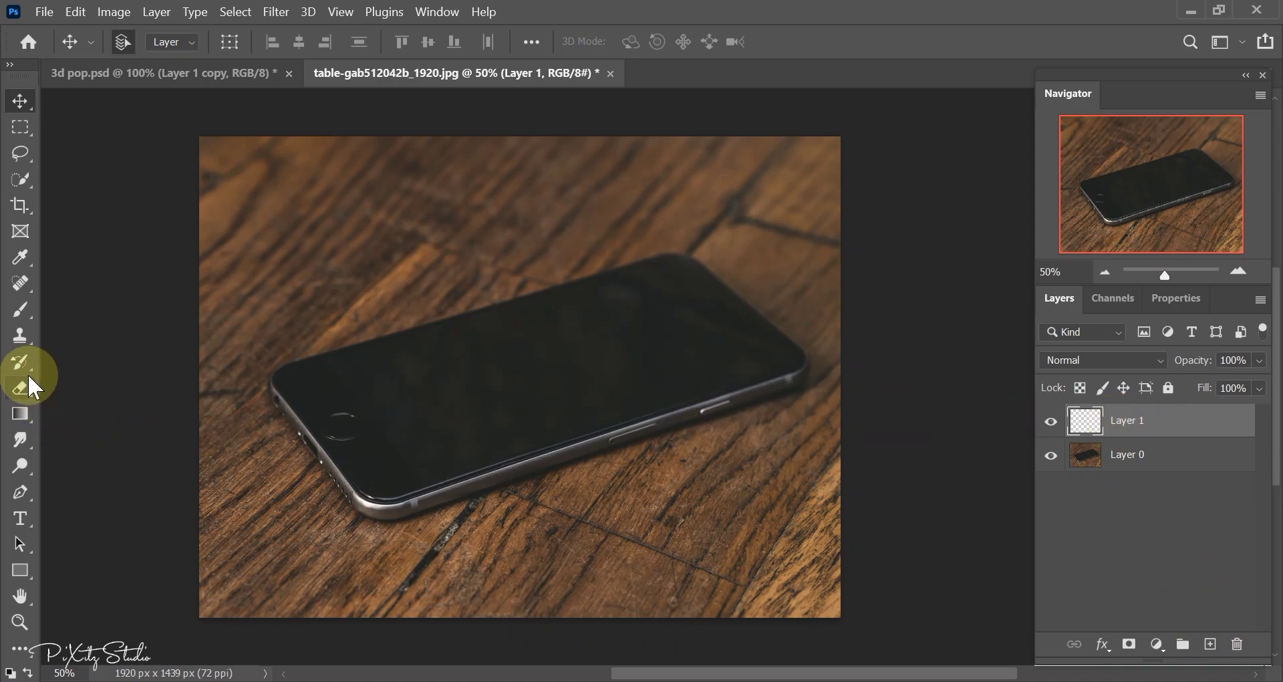
pyautogui.click(23, 495)
pyautogui.click(90, 490)
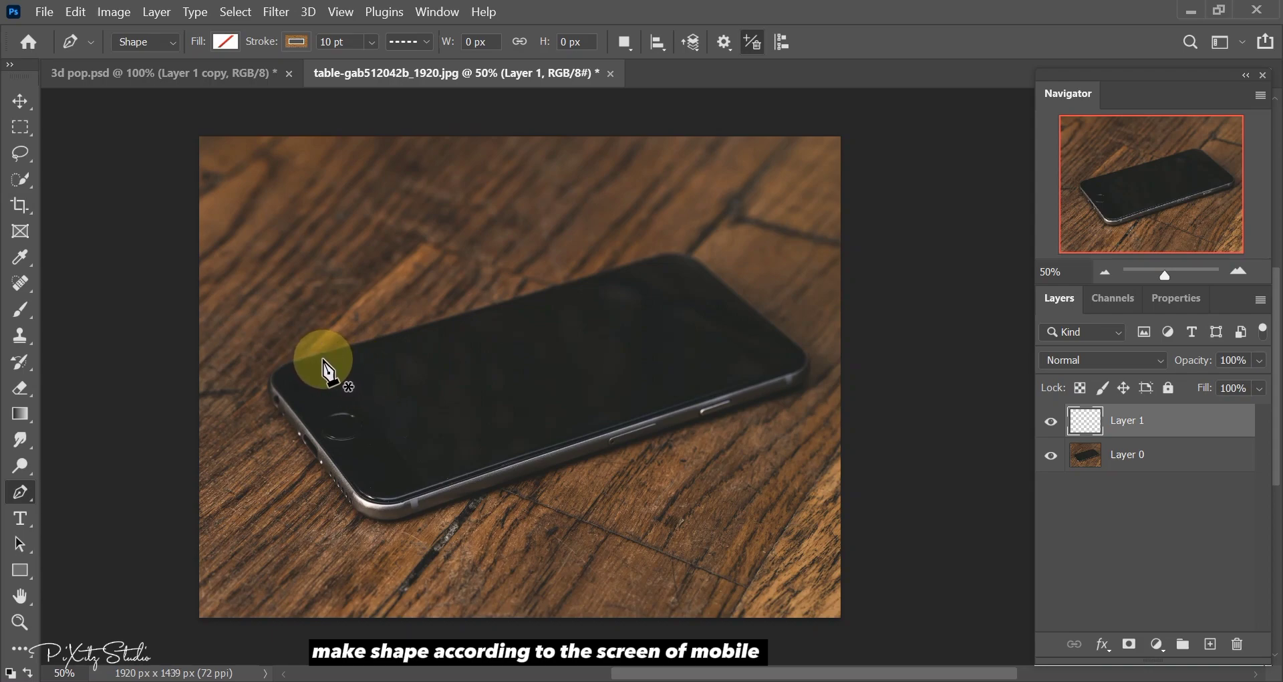
# Step: Trace the phone screen's corners as a black-filled, no-stroke Shape 1 layer
pyautogui.click(323, 359)
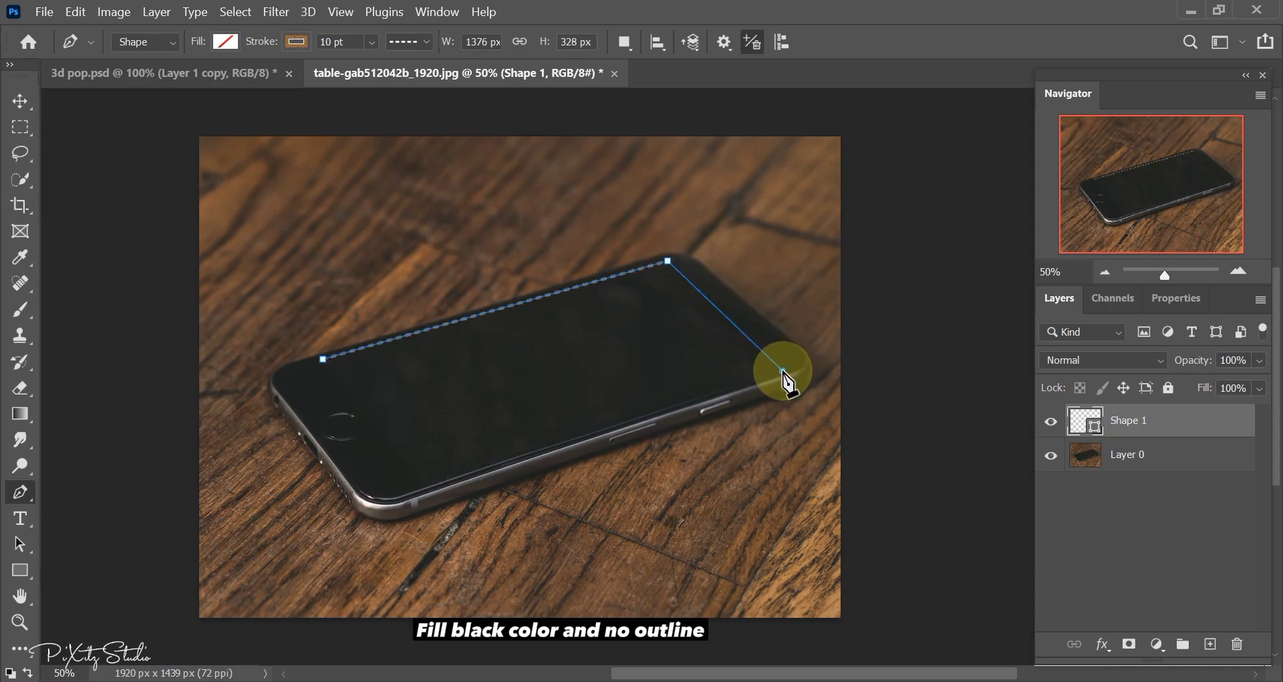
pyautogui.click(783, 371)
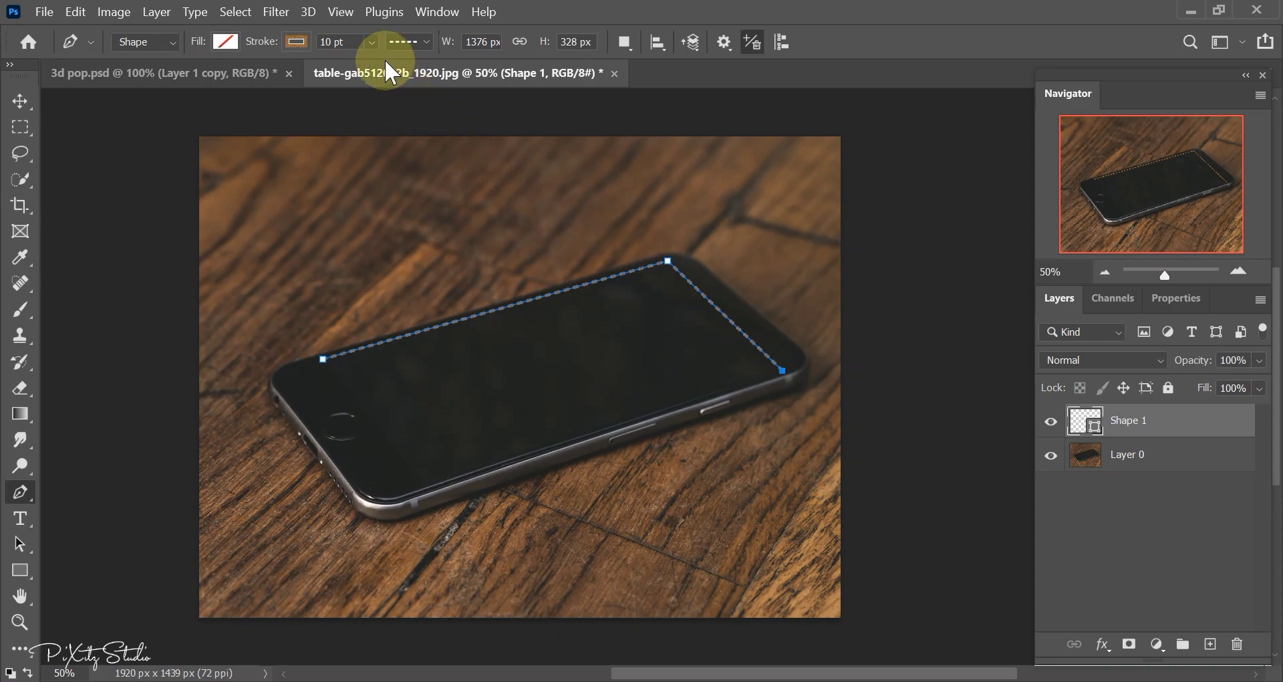
pyautogui.click(298, 41)
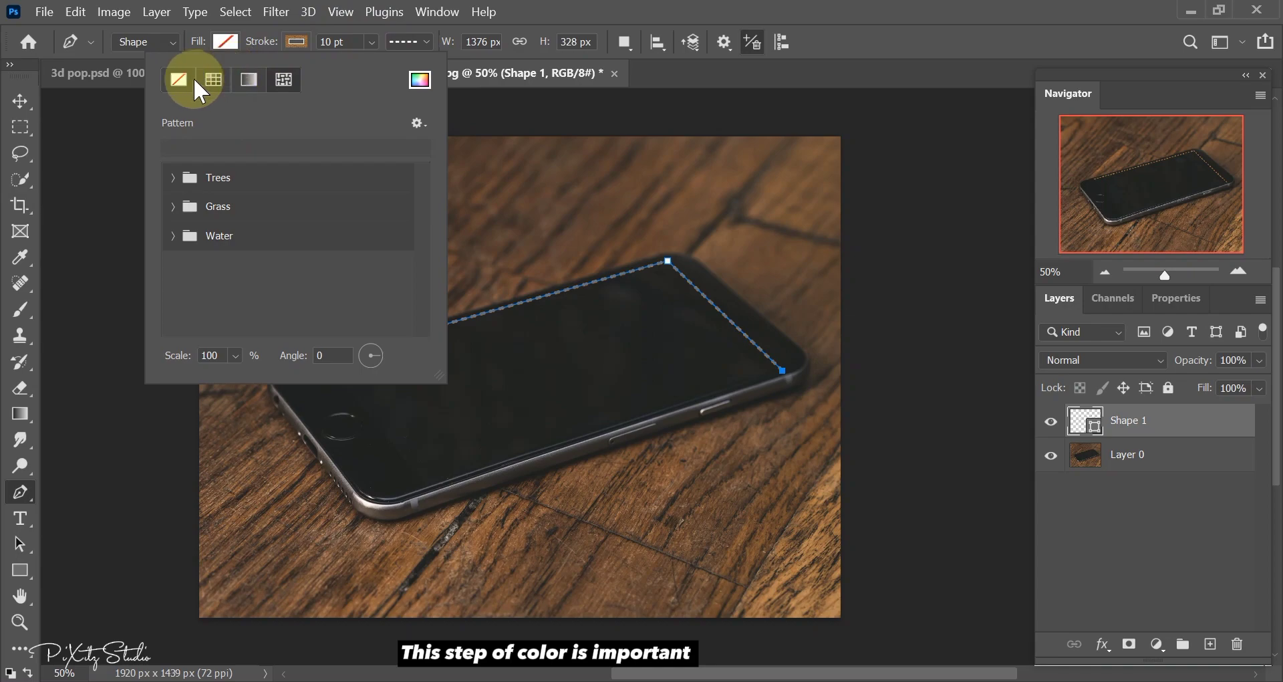
pyautogui.click(175, 79)
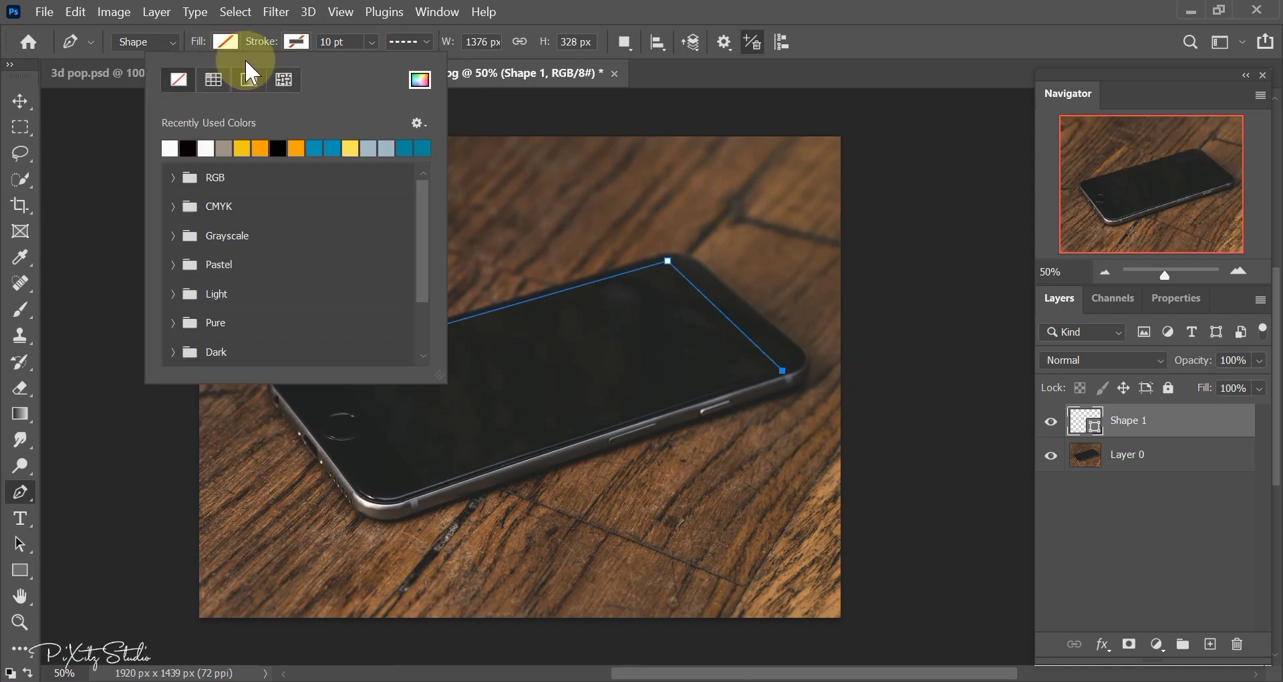
pyautogui.click(227, 45)
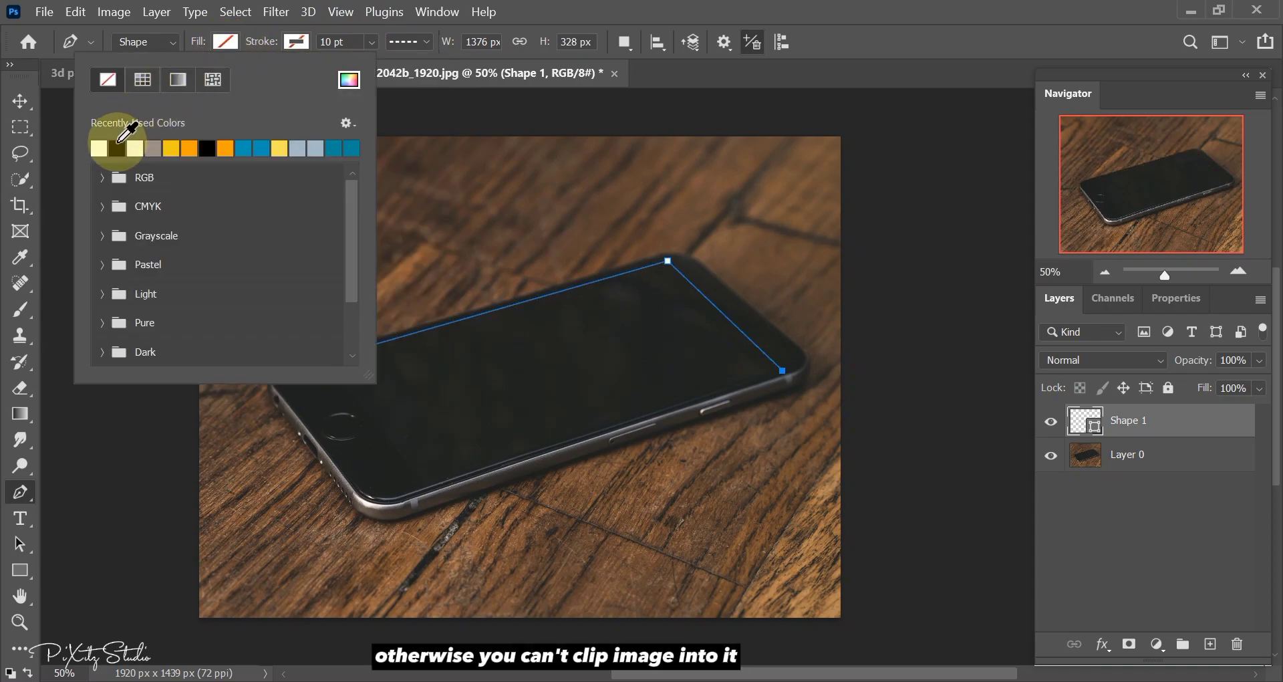
pyautogui.click(118, 143)
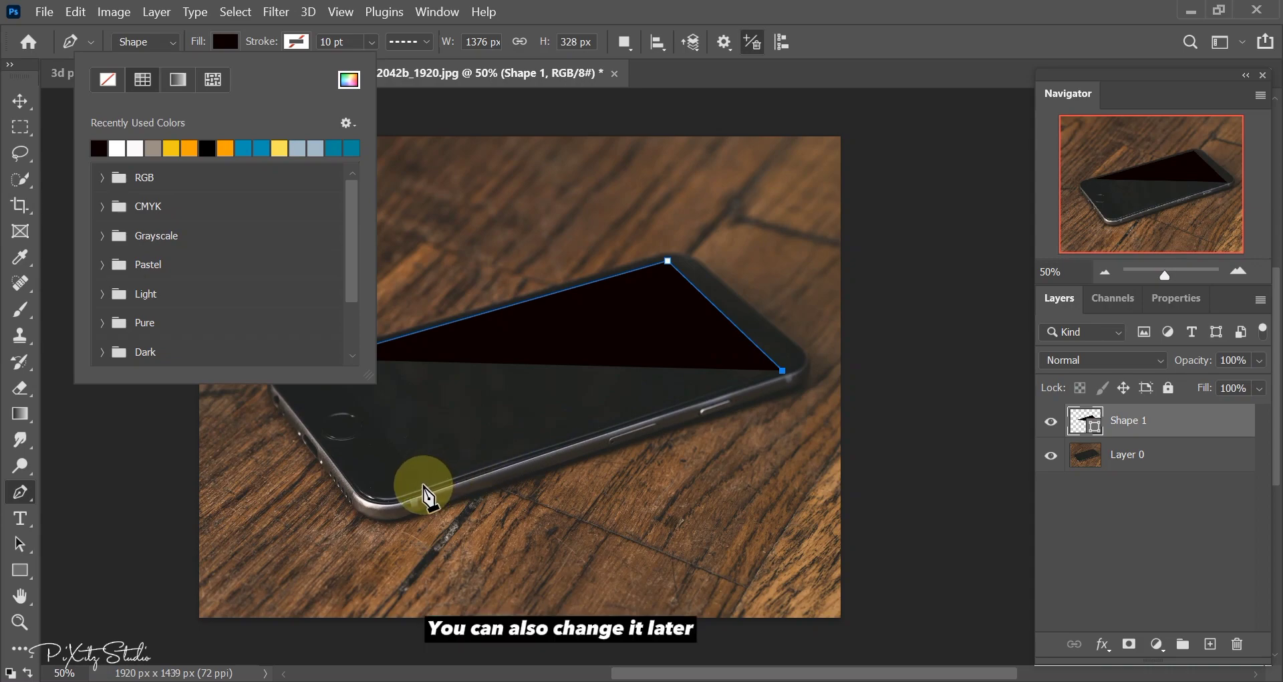
pyautogui.click(426, 481)
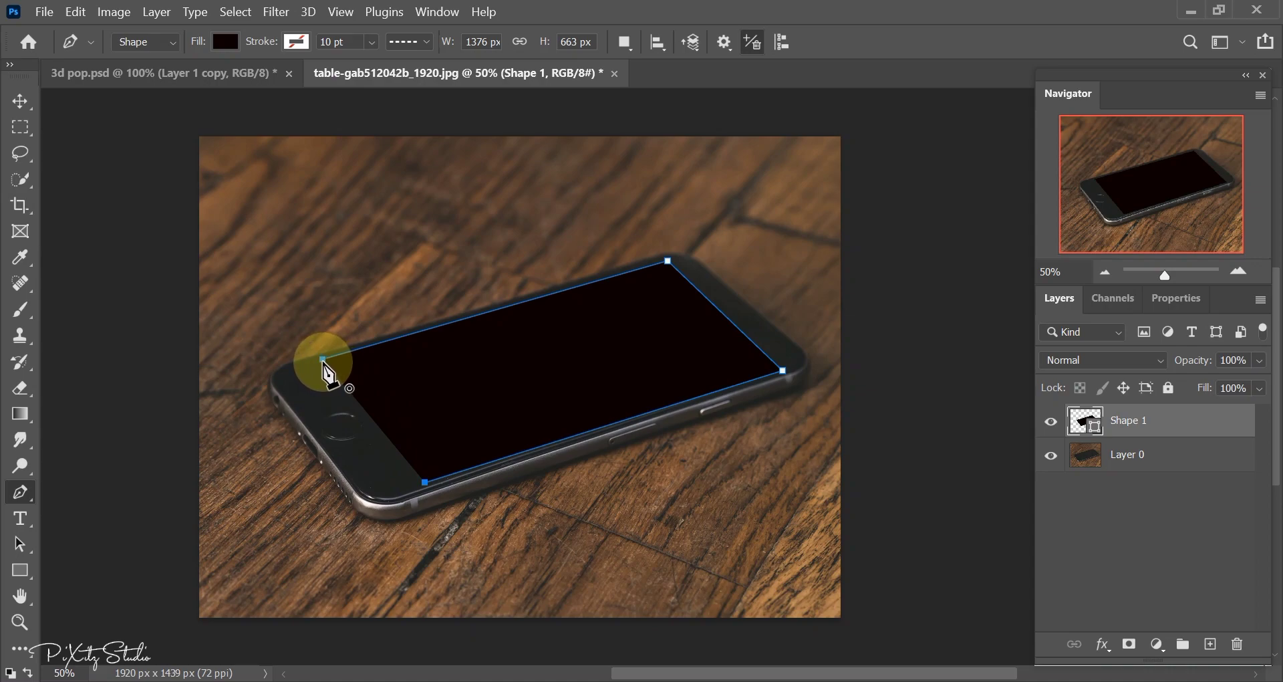
pyautogui.click(324, 359)
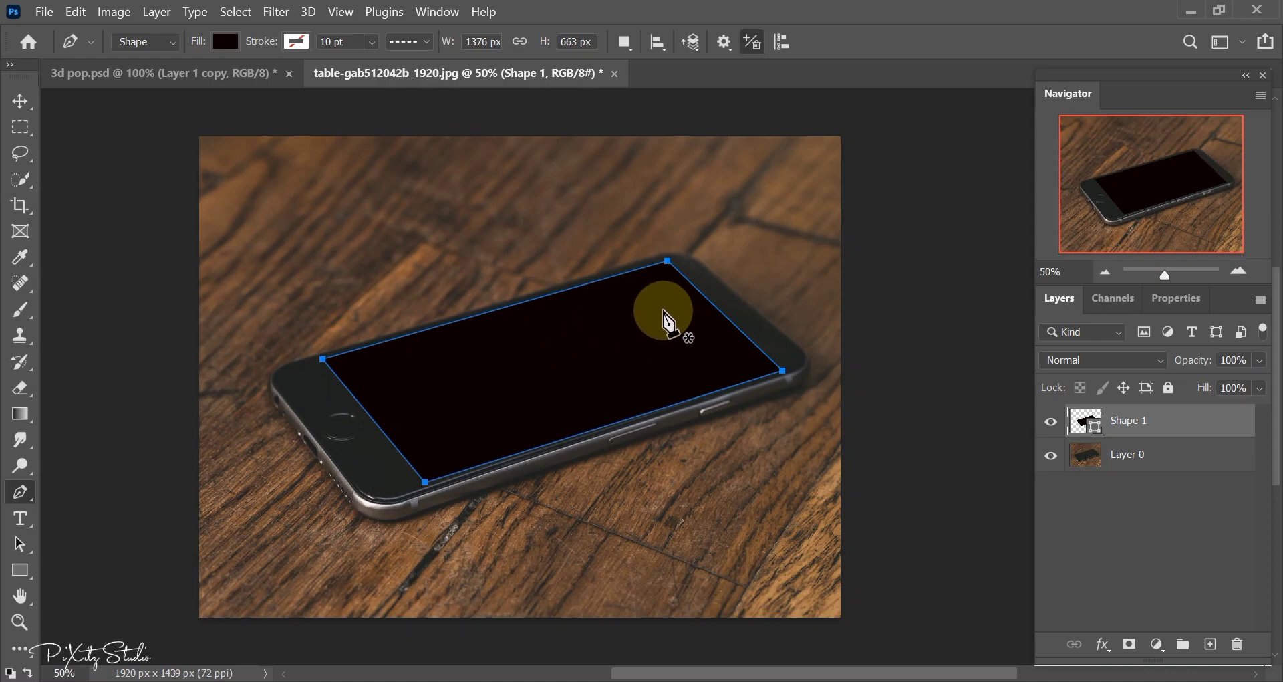
pyautogui.press('v')
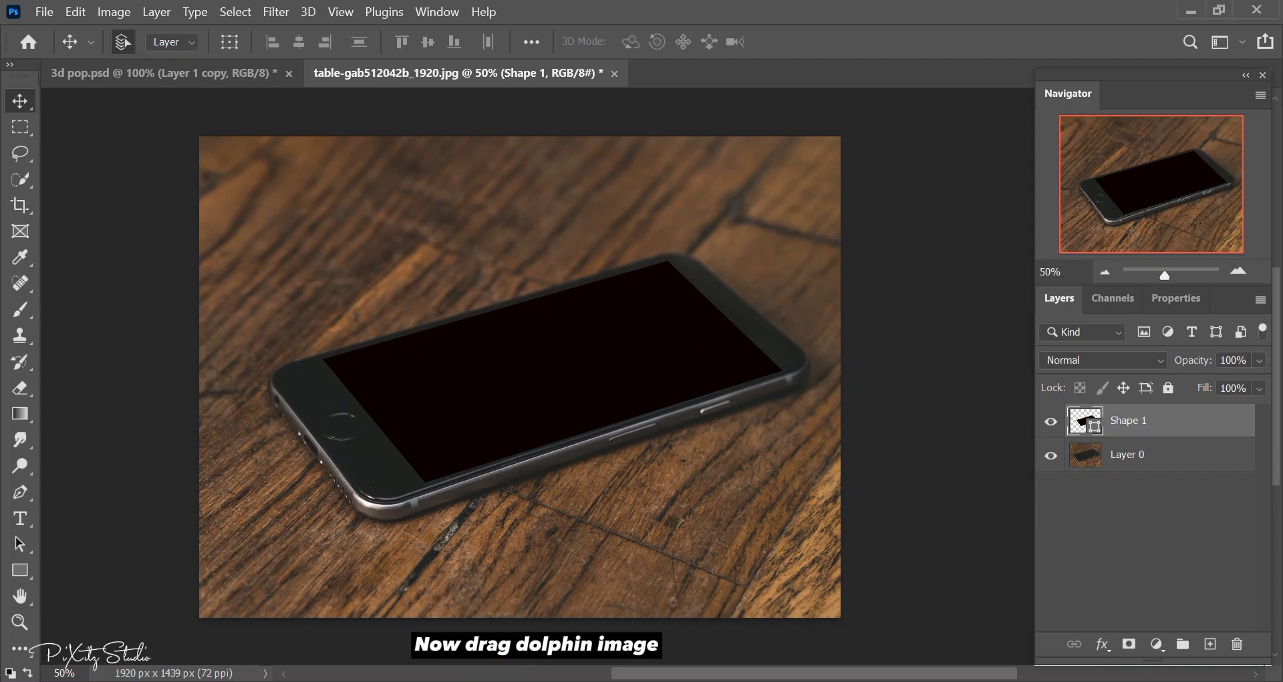
# Step: Bring in the dolphin photo, scale it to 36.58% over the phone, and restore 100% opacity
pyautogui.moveTo(522, 675); pyautogui.dragTo(483, 399)
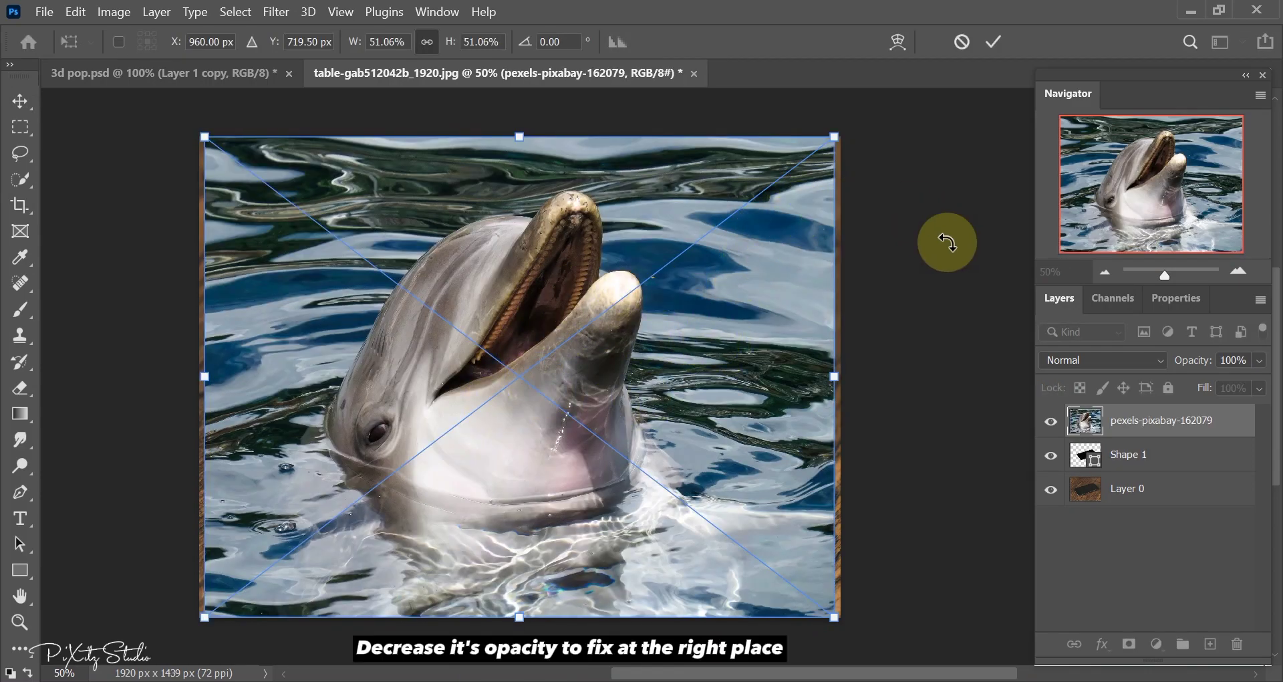
pyautogui.click(1259, 360)
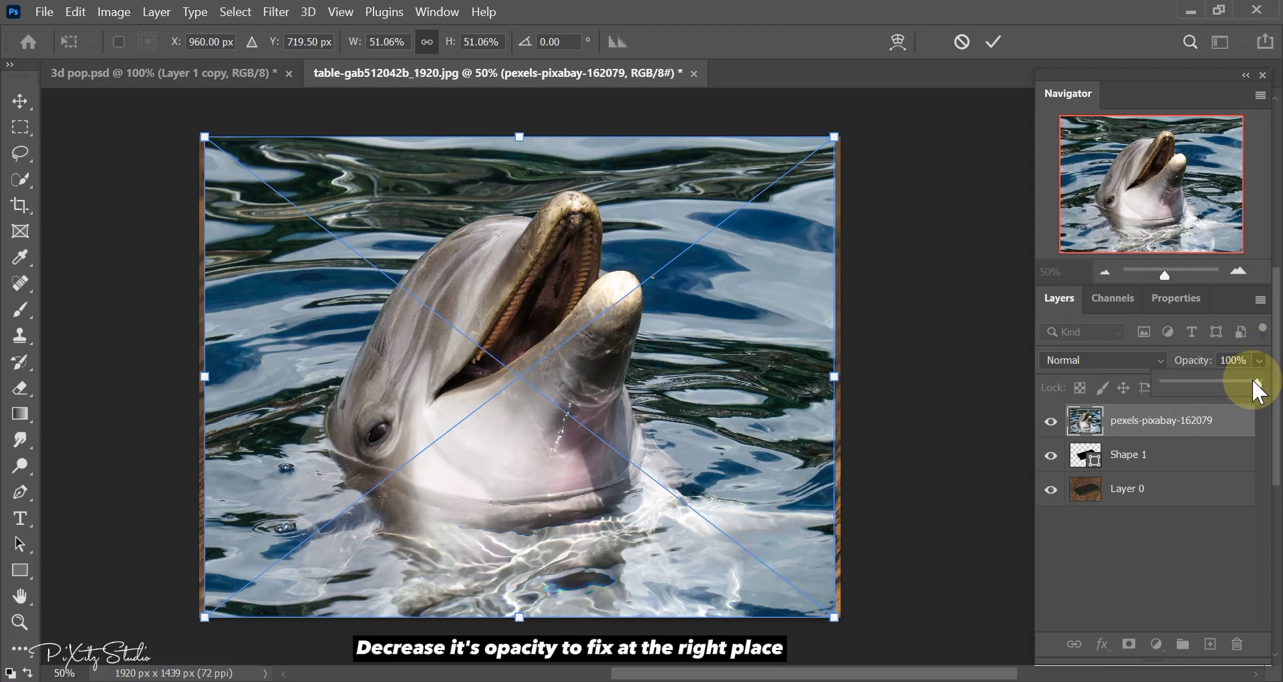
pyautogui.moveTo(1254, 382); pyautogui.dragTo(1212, 383)
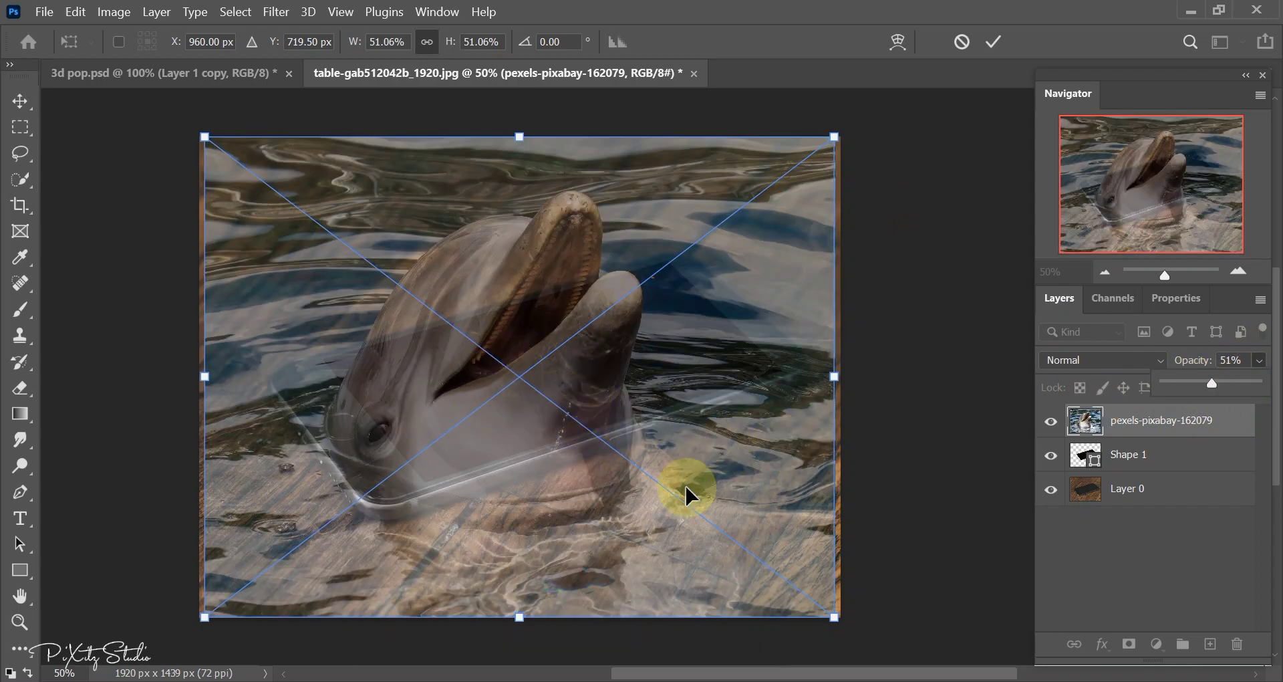
pyautogui.moveTo(834, 137)
pyautogui.mouseDown()
pyautogui.moveTo(716, 301)
pyautogui.moveTo(677, 323)
pyautogui.mouseUp()
pyautogui.moveTo(380, 551)
pyautogui.mouseDown()
pyautogui.moveTo(502, 491)
pyautogui.moveTo(492, 488)
pyautogui.moveTo(499, 433)
pyautogui.mouseUp()
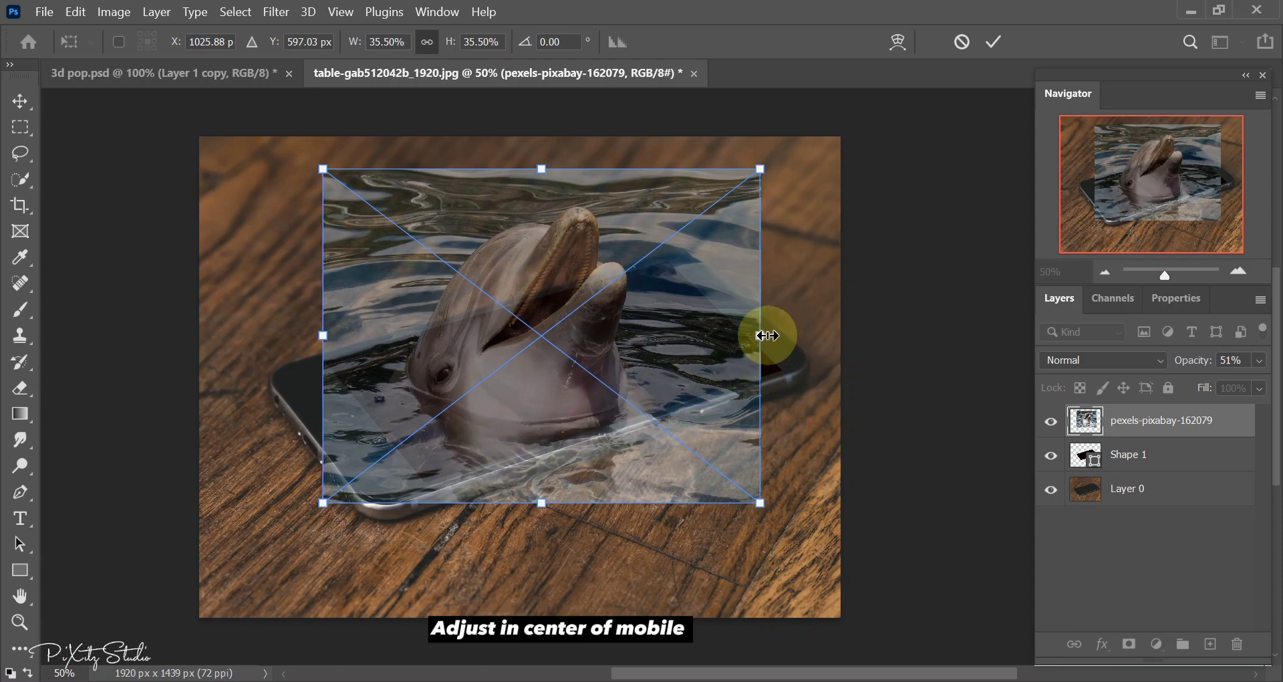
pyautogui.moveTo(762, 335); pyautogui.dragTo(774, 335)
pyautogui.moveTo(622, 476)
pyautogui.mouseDown()
pyautogui.moveTo(610, 464)
pyautogui.moveTo(633, 458)
pyautogui.mouseUp()
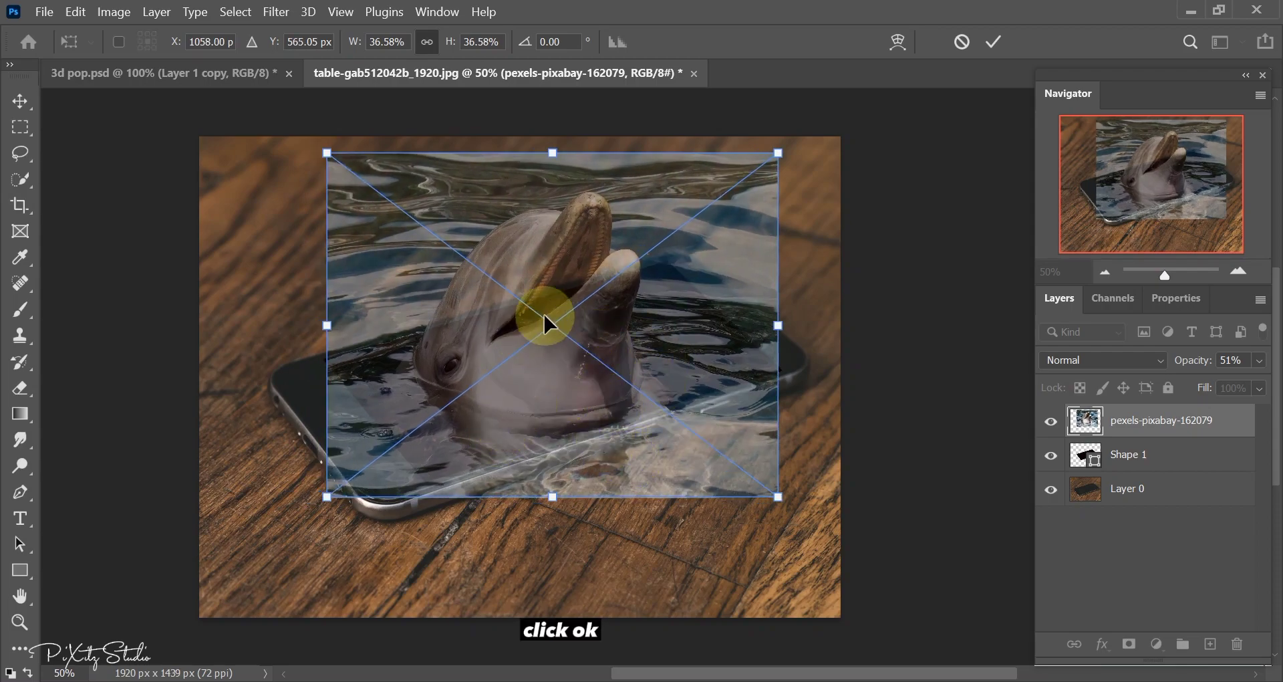
pyautogui.click(1000, 51)
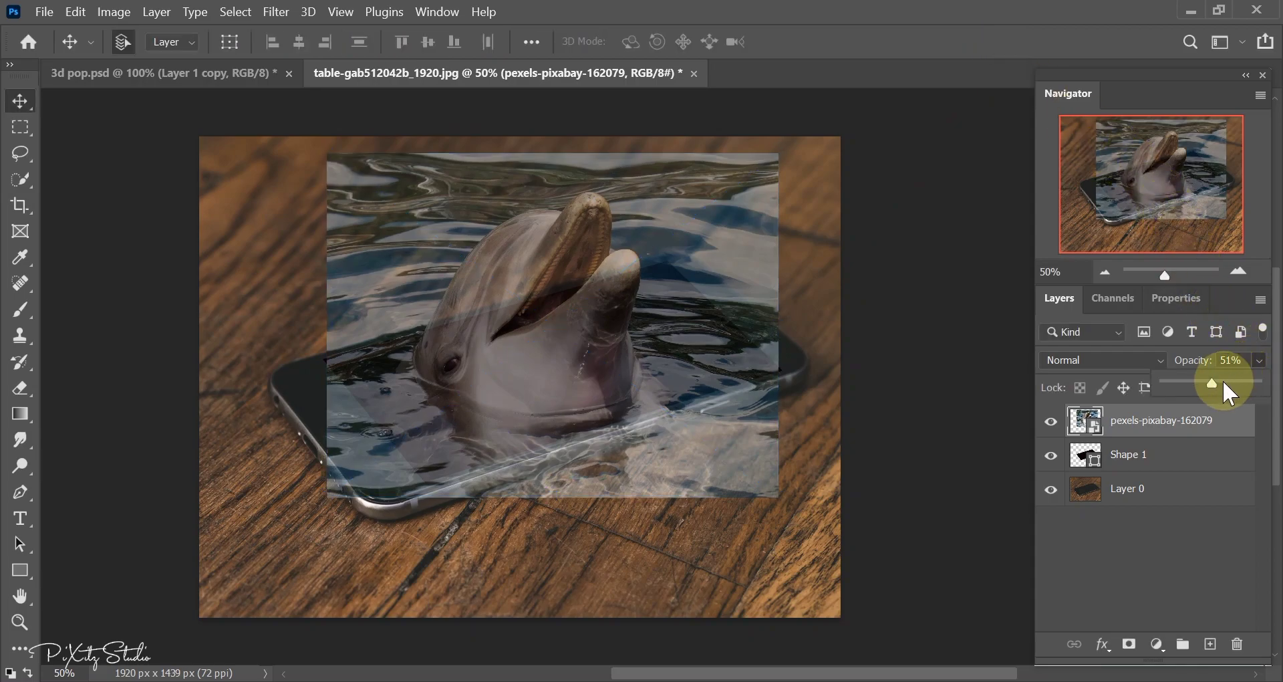
pyautogui.moveTo(1248, 382); pyautogui.dragTo(1261, 383)
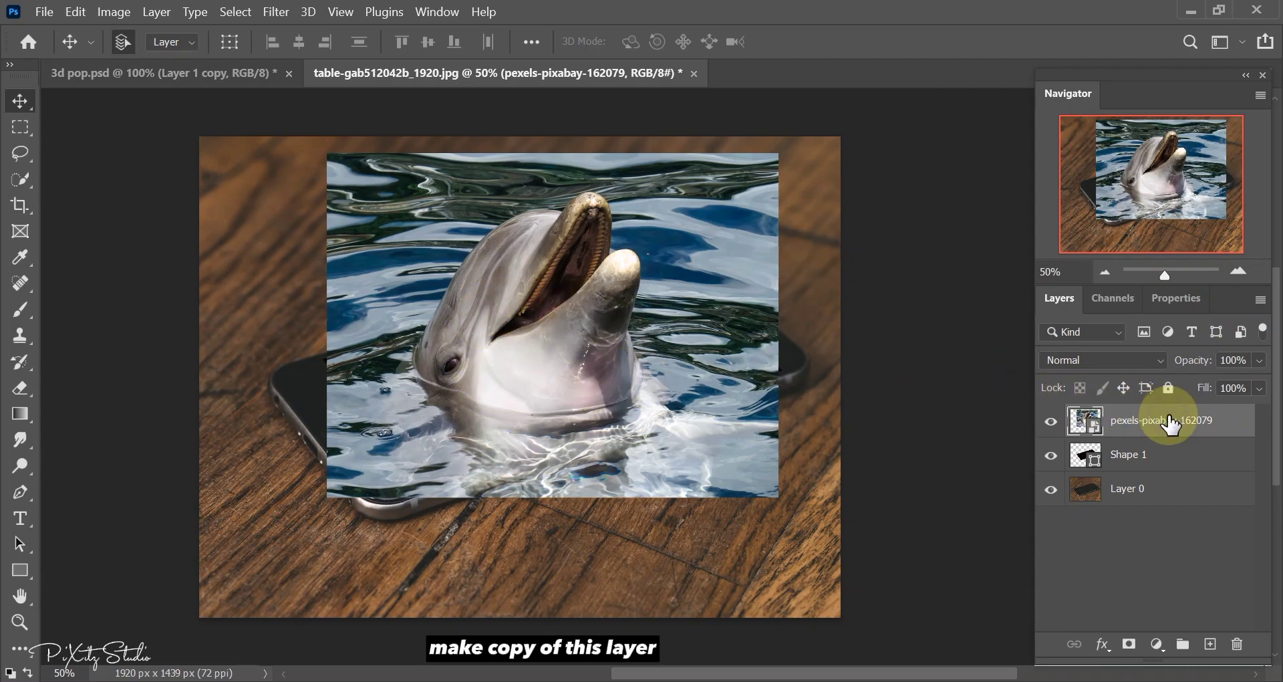
# Step: Duplicate the dolphin layer, clip the original to Shape 1, and show the copy on top
pyautogui.hotkey('ctrl', 'j')
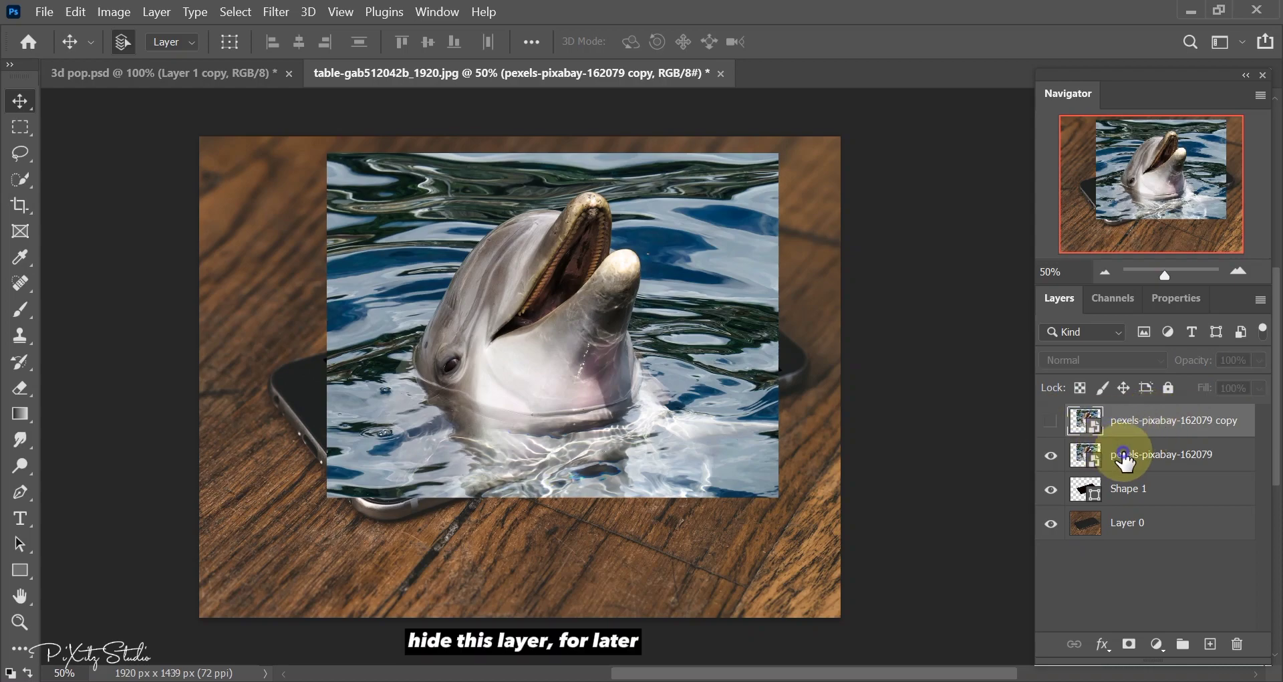
pyautogui.click(1124, 455)
pyautogui.rightClick(1173, 472)
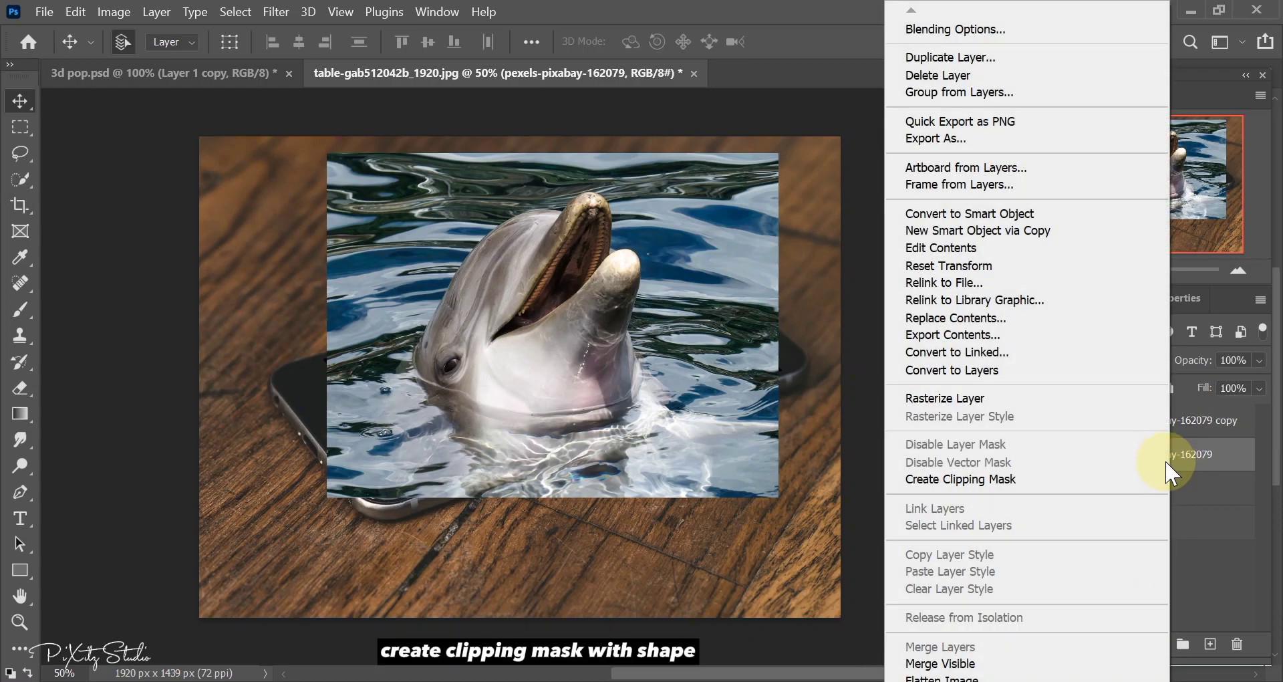
pyautogui.click(1009, 480)
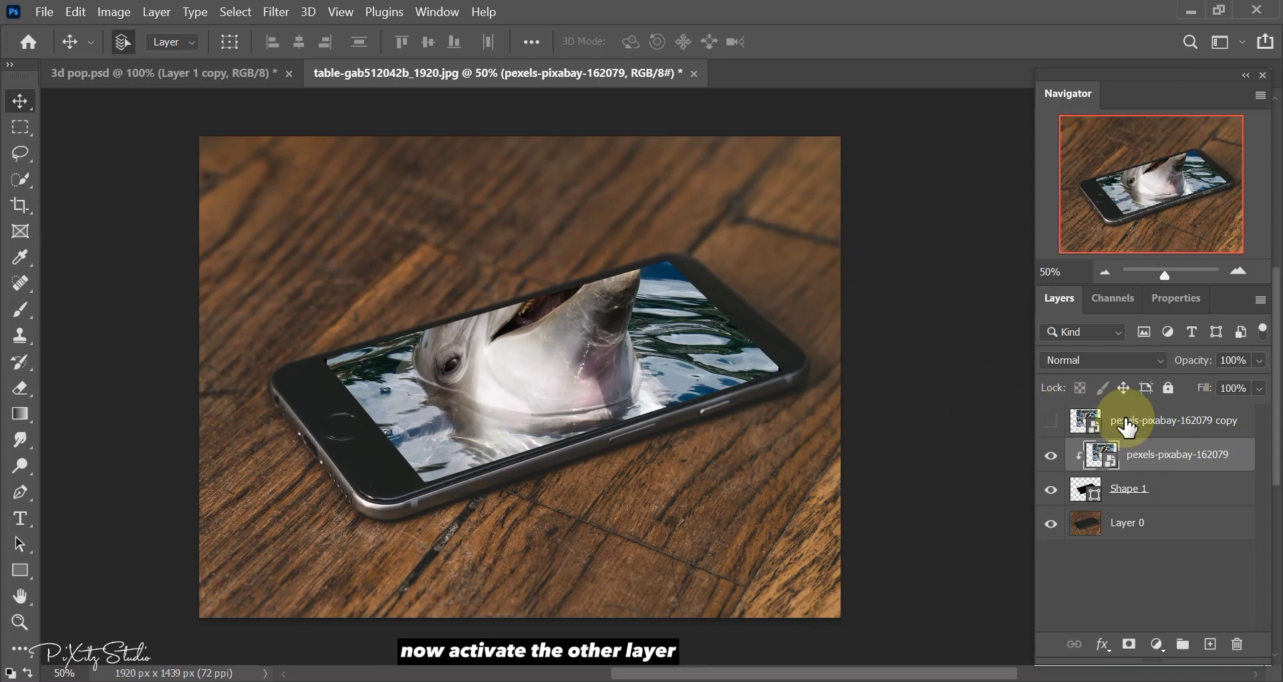
pyautogui.click(1087, 421)
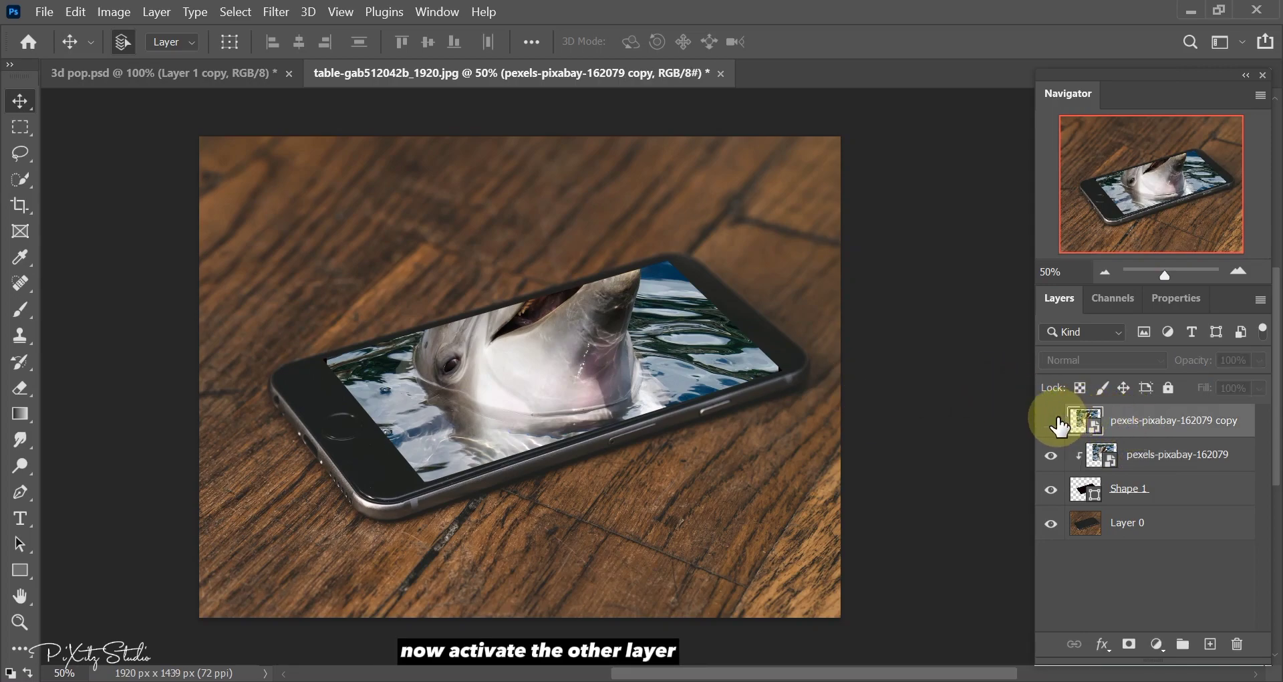
pyautogui.click(1052, 421)
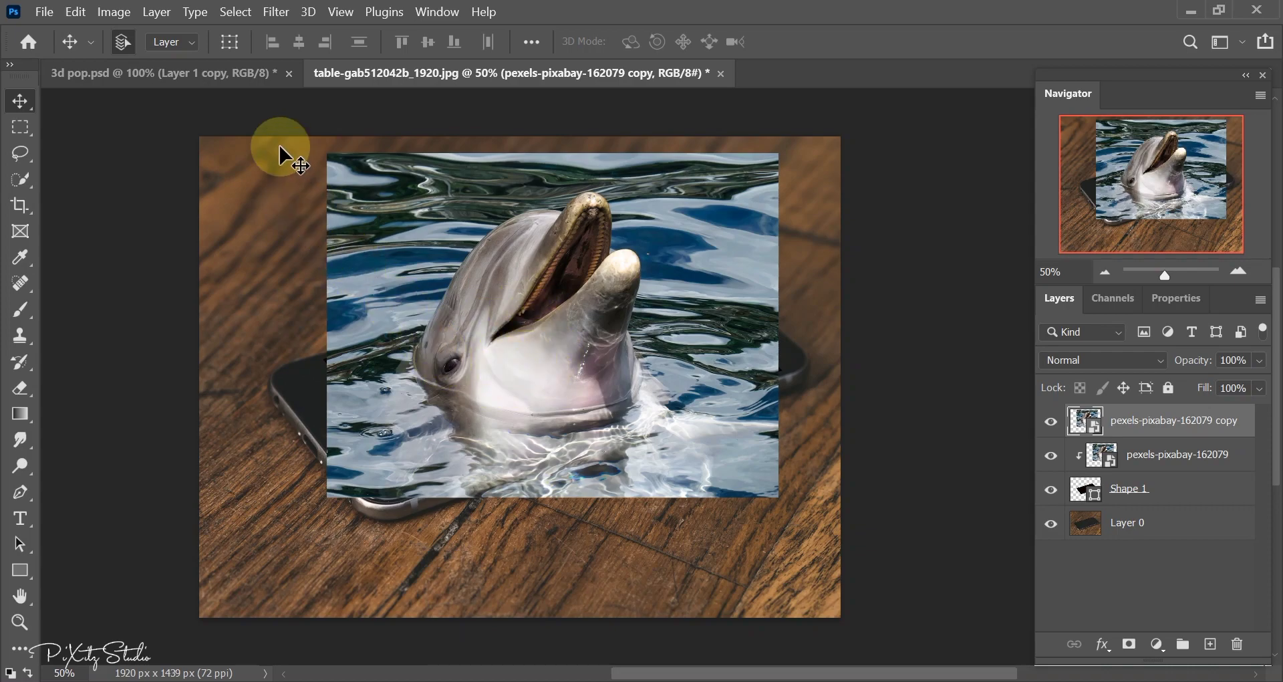
# Step: Select the dolphin's head as subject, trim the water under its chin, and copy it to Layer 1
pyautogui.click(235, 12)
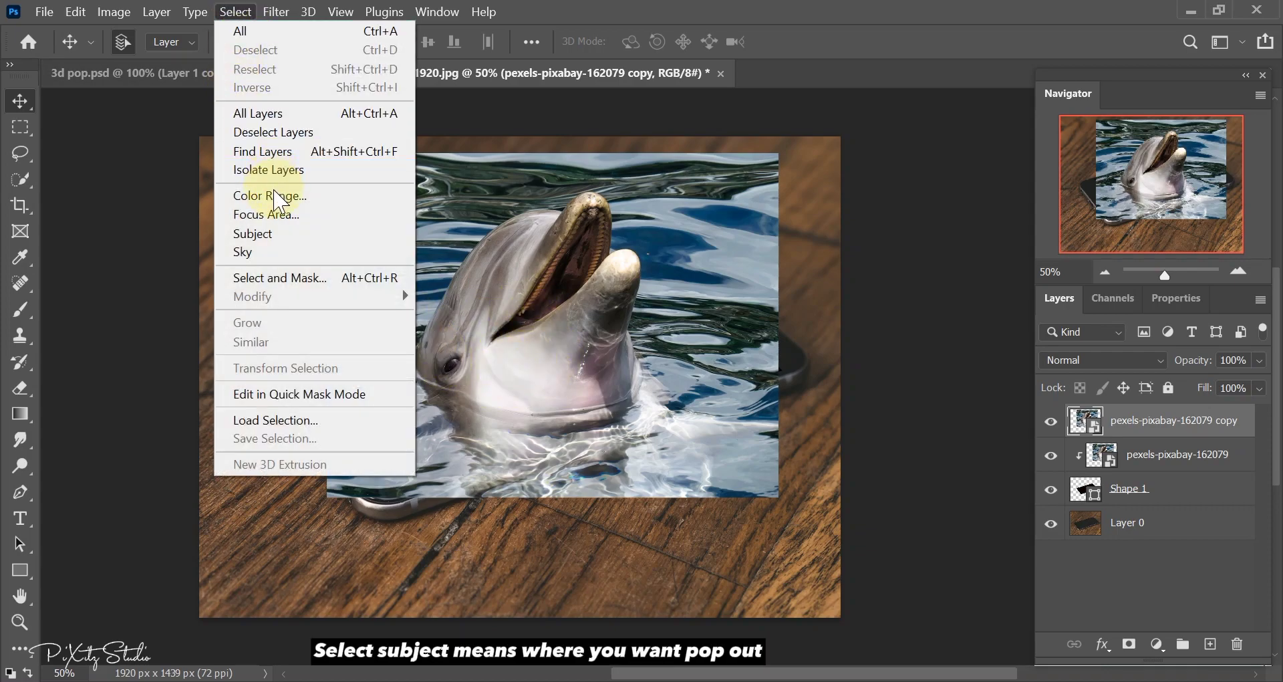
pyautogui.click(276, 229)
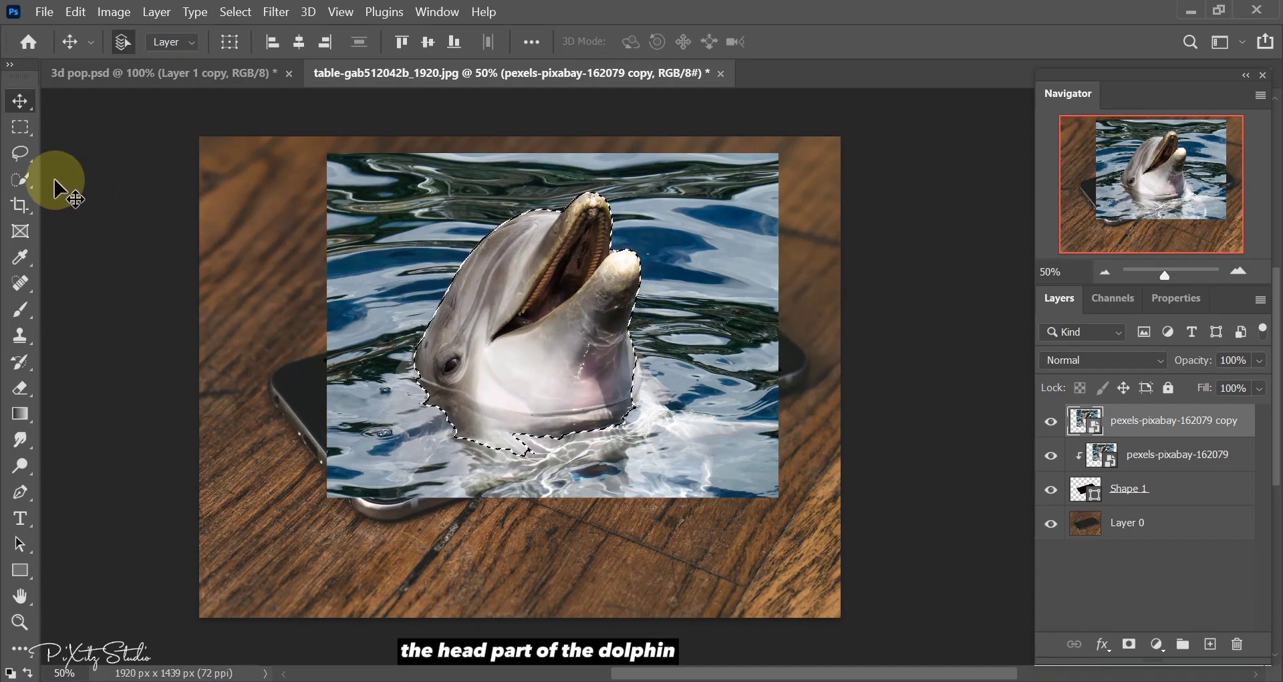
pyautogui.click(20, 180)
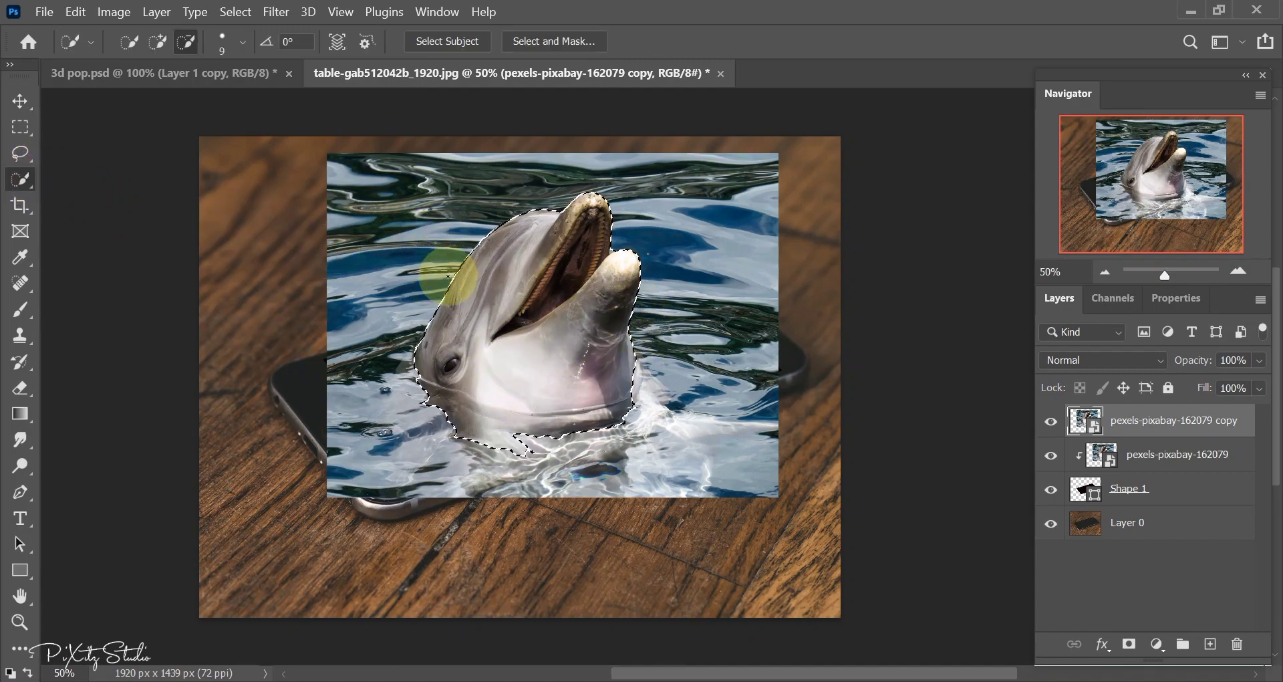
pyautogui.moveTo(501, 435); pyautogui.dragTo(493, 442)
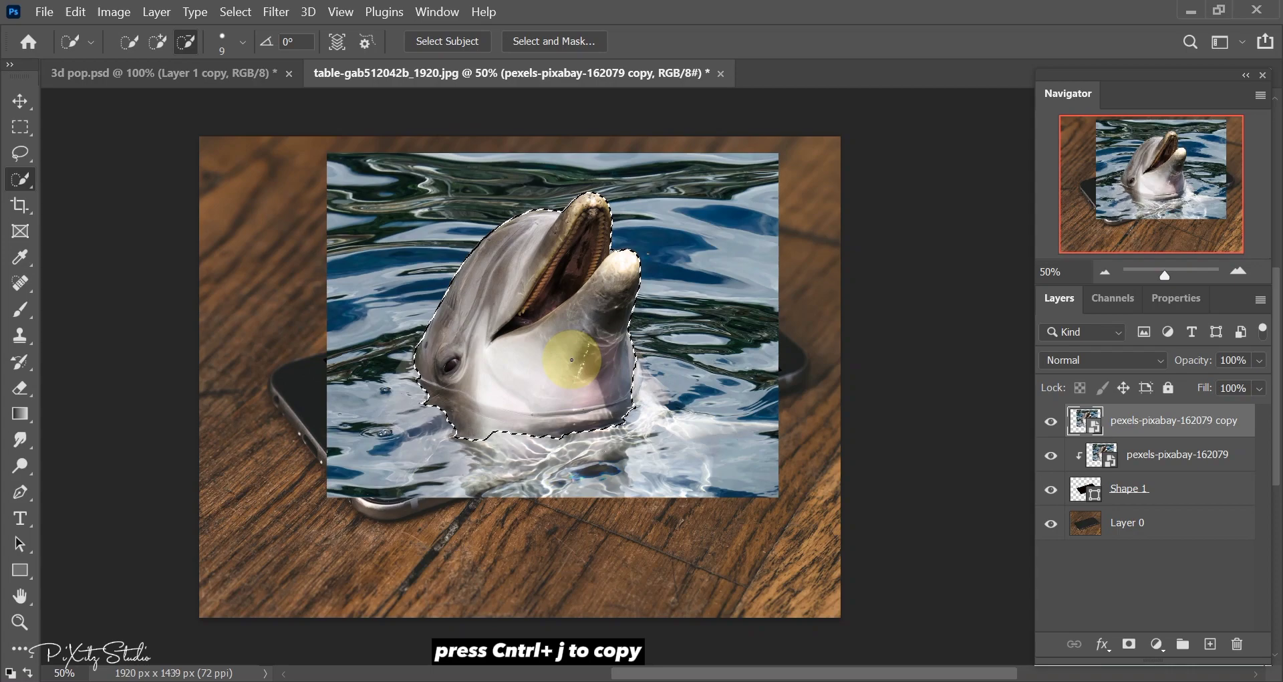
pyautogui.hotkey('ctrl', 'j')
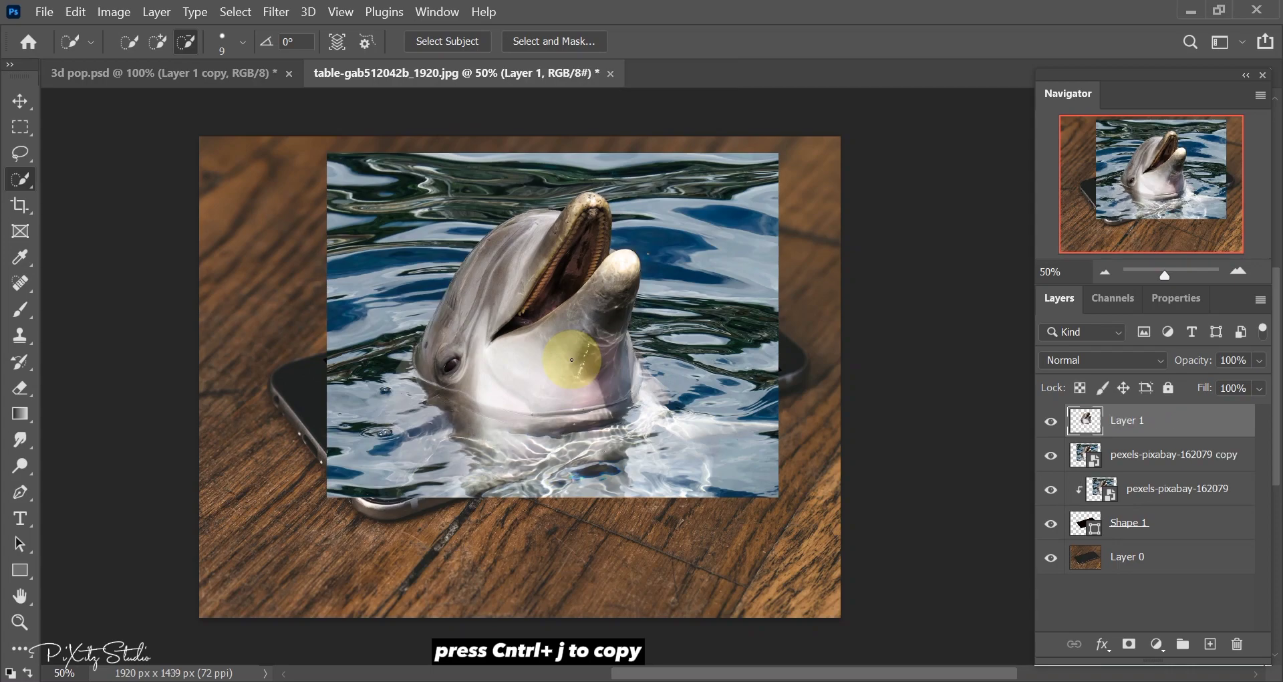
# Step: Hide and delete the full dolphin water copy layer
pyautogui.click(1048, 464)
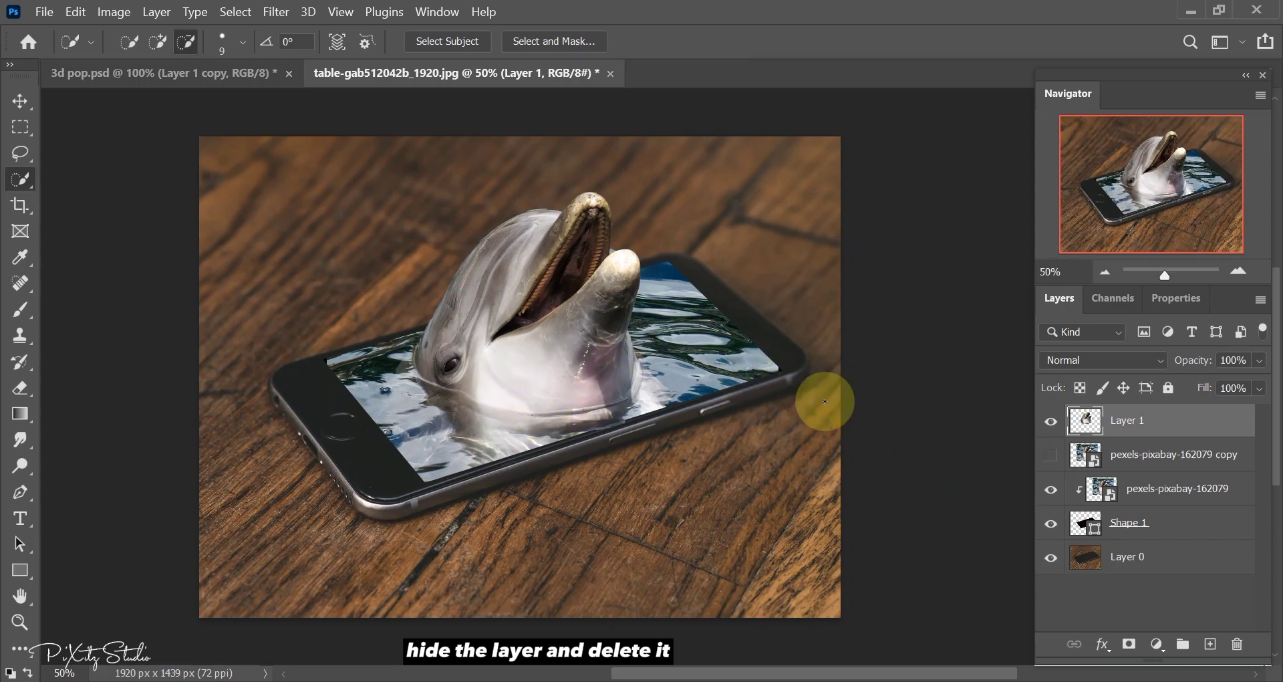
pyautogui.click(1149, 464)
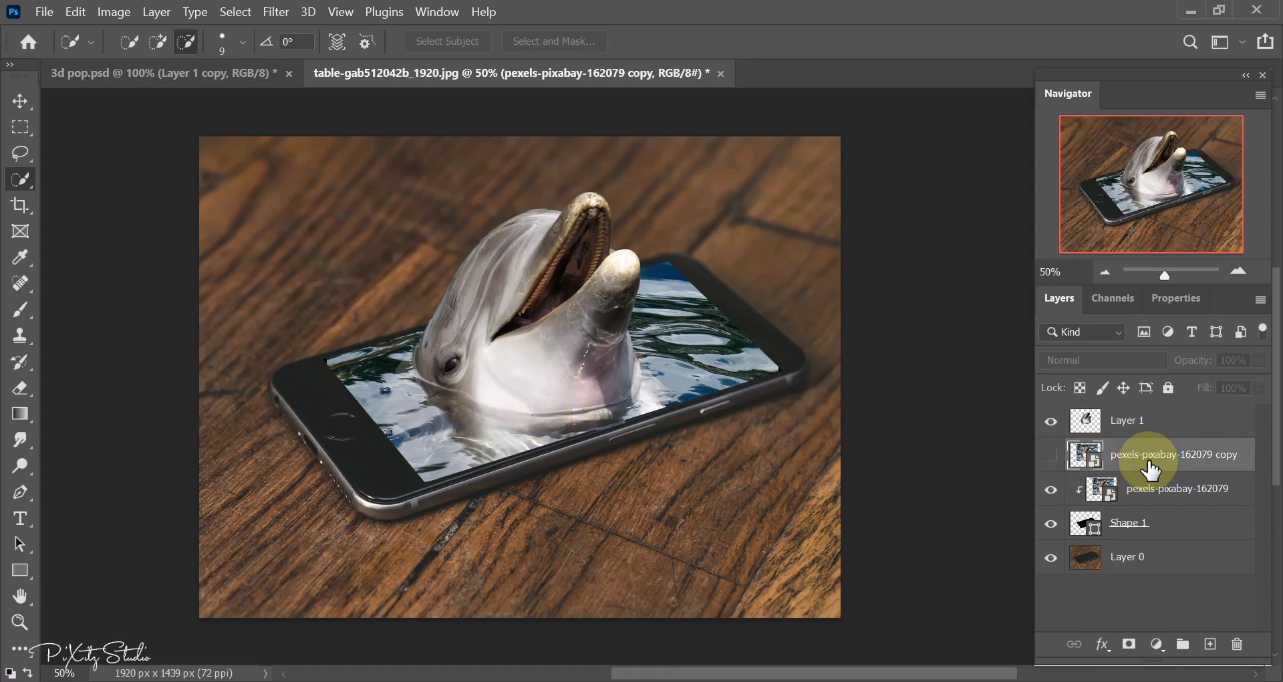
pyautogui.moveTo(1151, 470); pyautogui.dragTo(1238, 643)
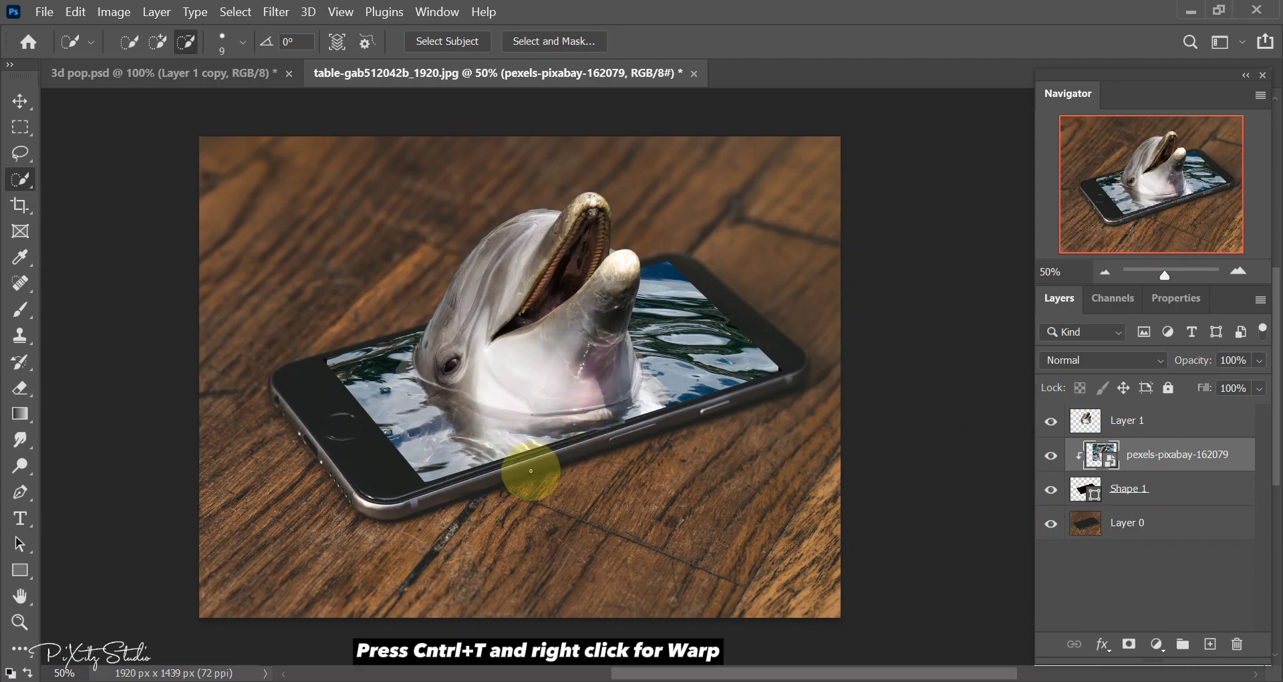
# Step: Warp Shape 1 so its bottom edge bends down to fit the phone screen
pyautogui.press('v')
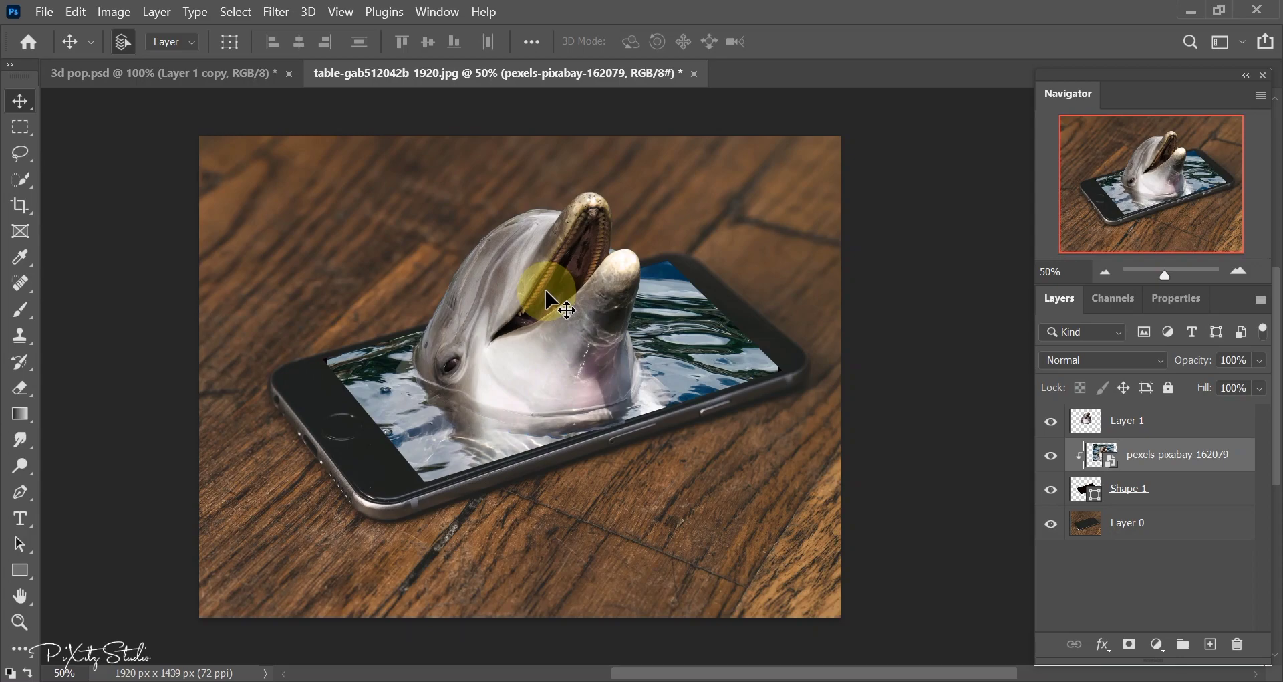
pyautogui.click(1144, 490)
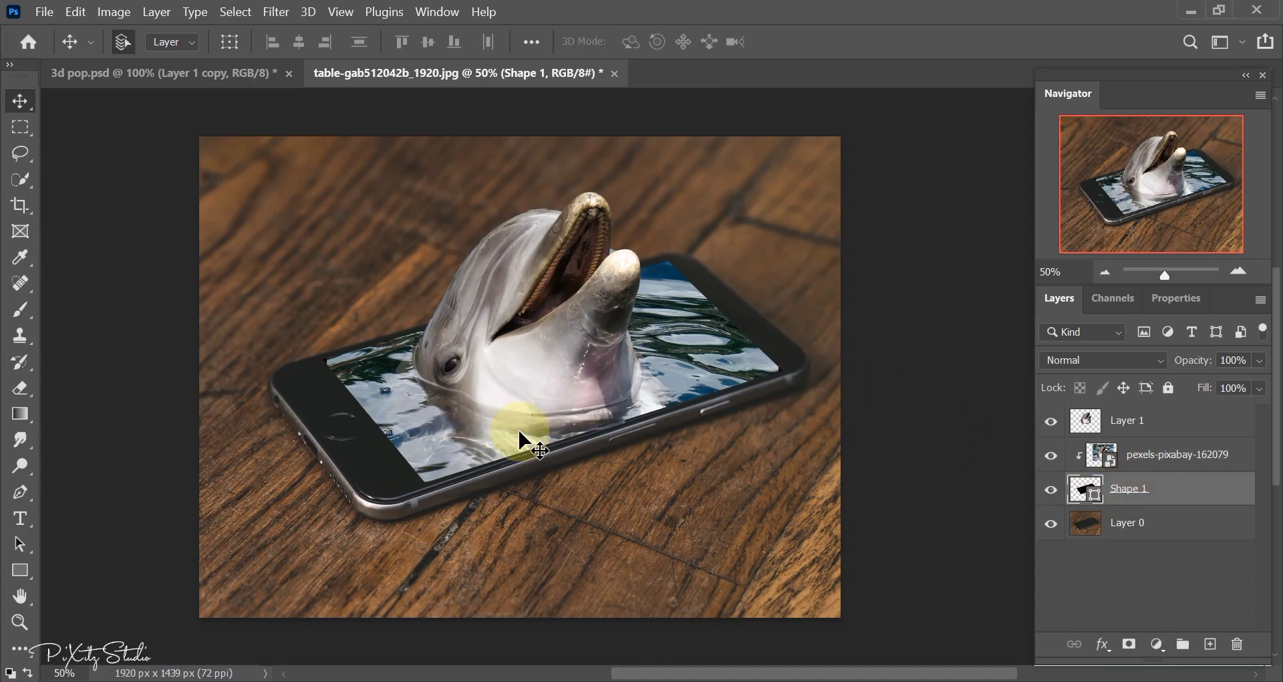
pyautogui.hotkey('ctrl', 't')
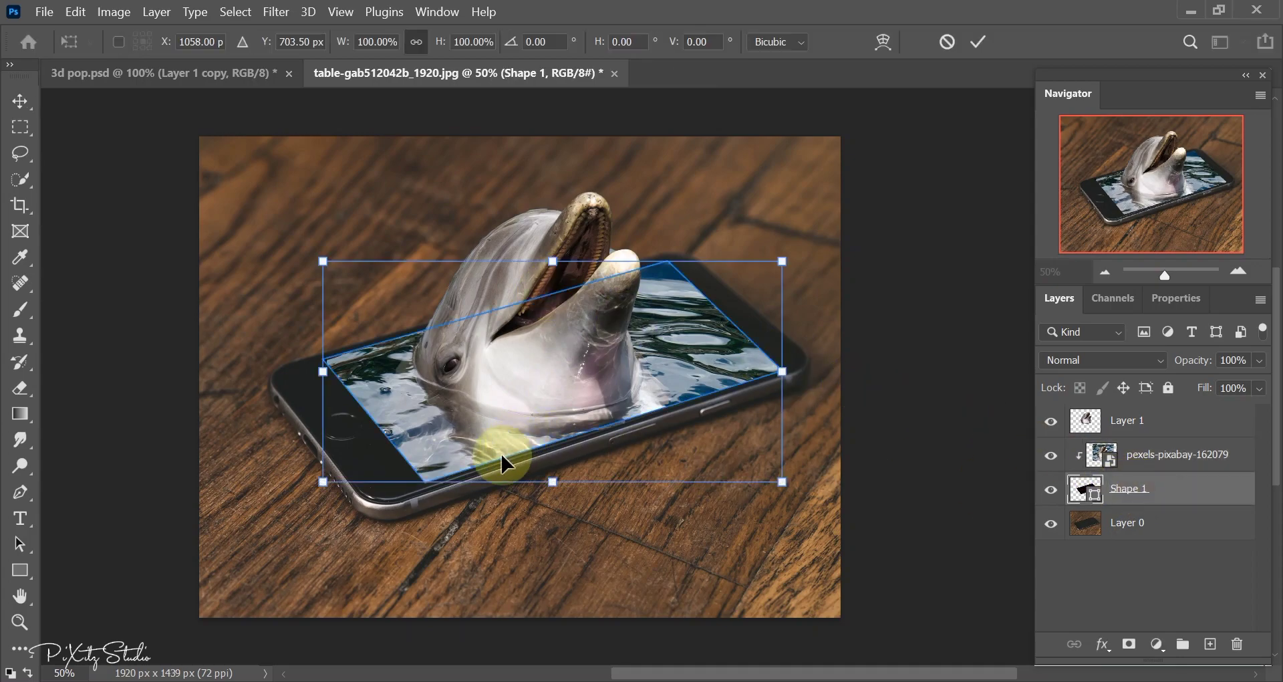
pyautogui.rightClick(437, 436)
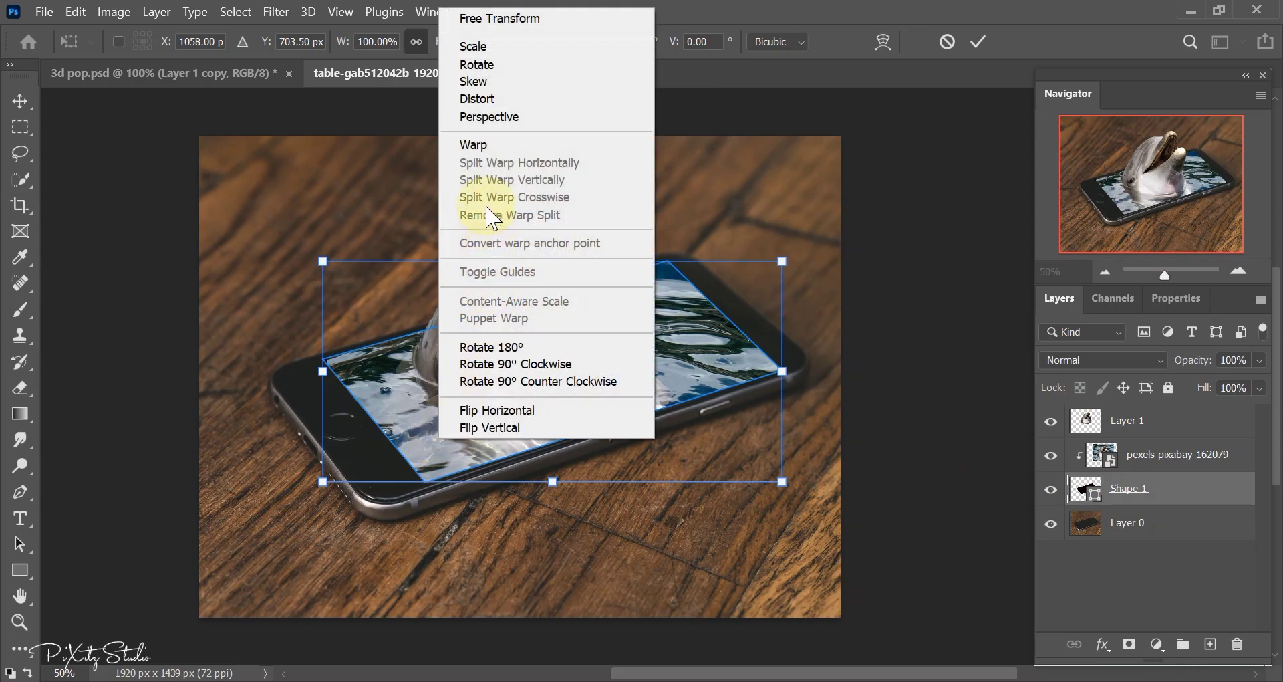
pyautogui.click(486, 145)
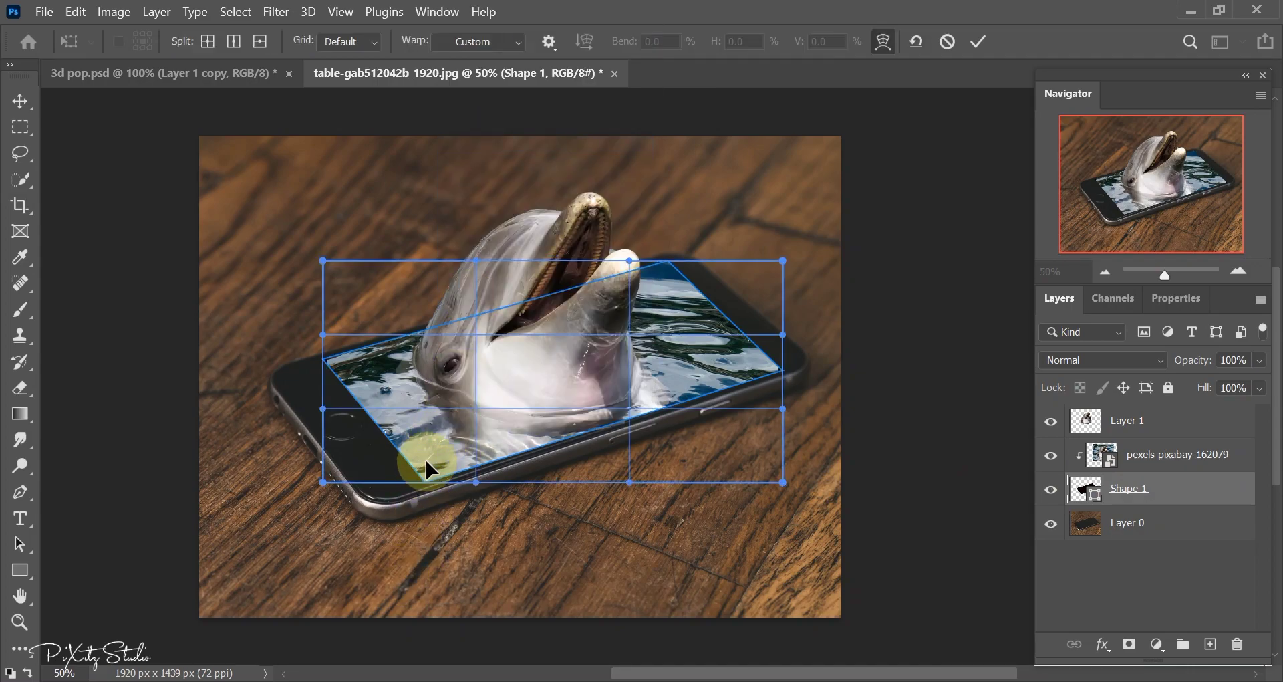
pyautogui.moveTo(426, 460); pyautogui.dragTo(427, 464)
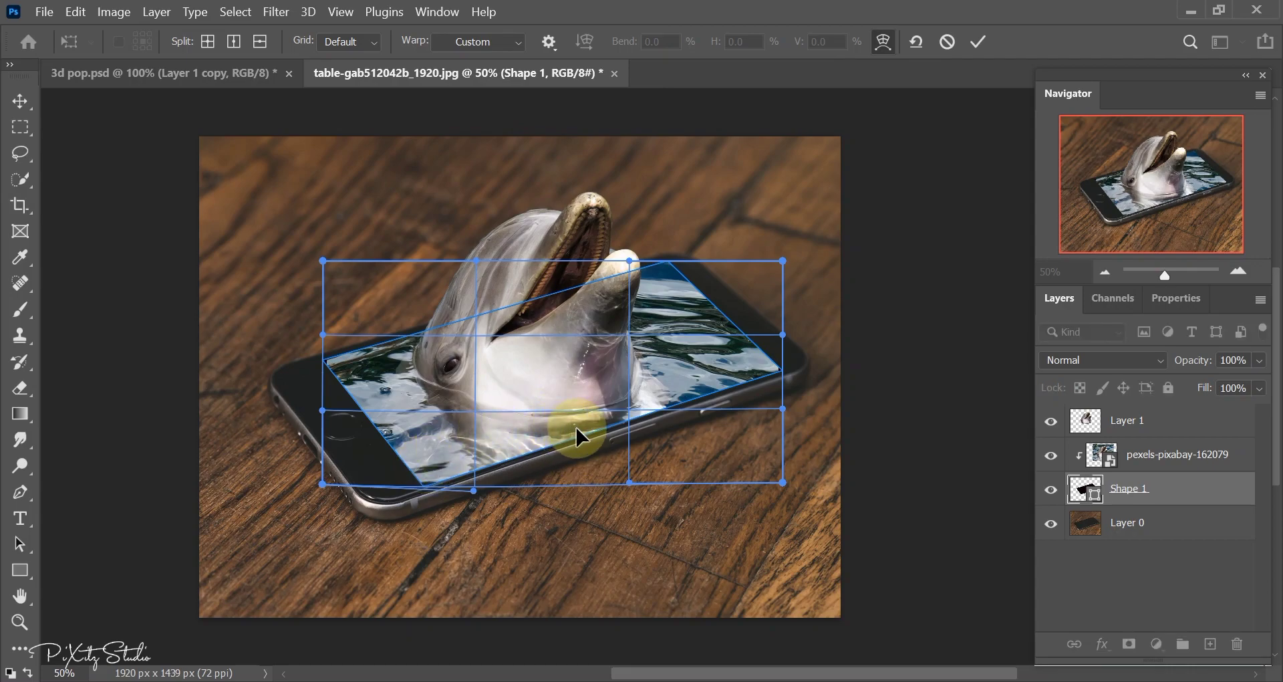
pyautogui.moveTo(579, 436); pyautogui.dragTo(581, 435)
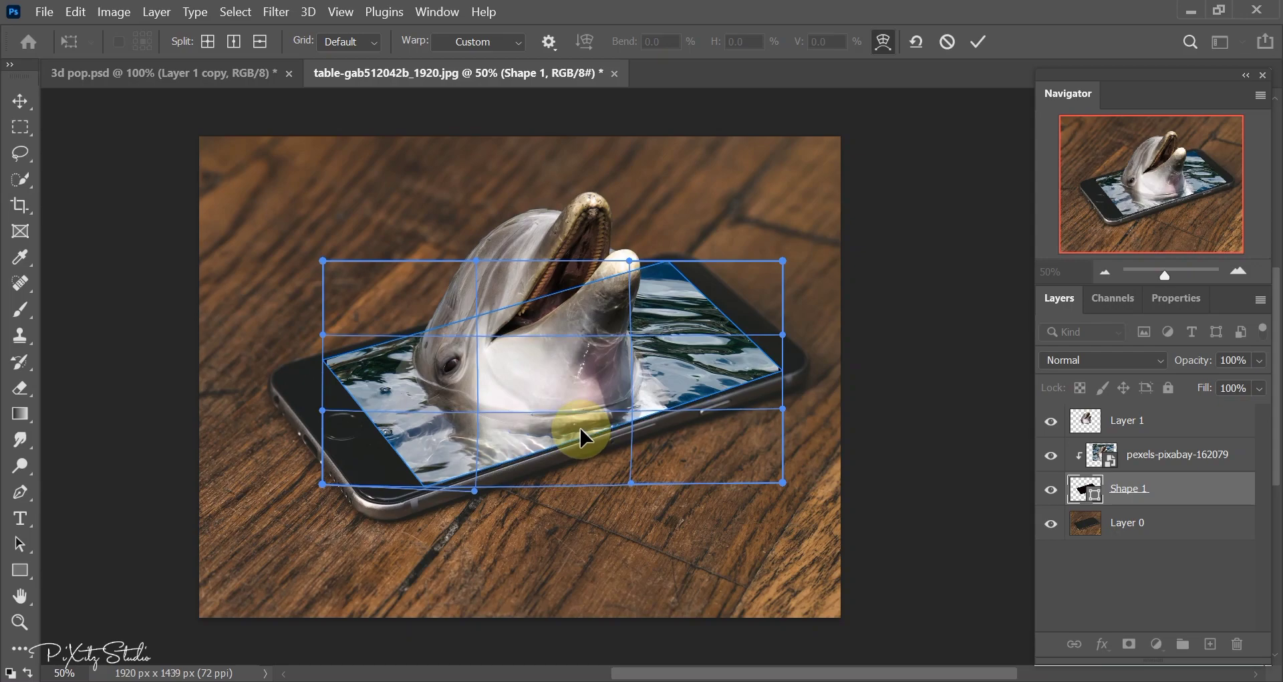
pyautogui.click(977, 42)
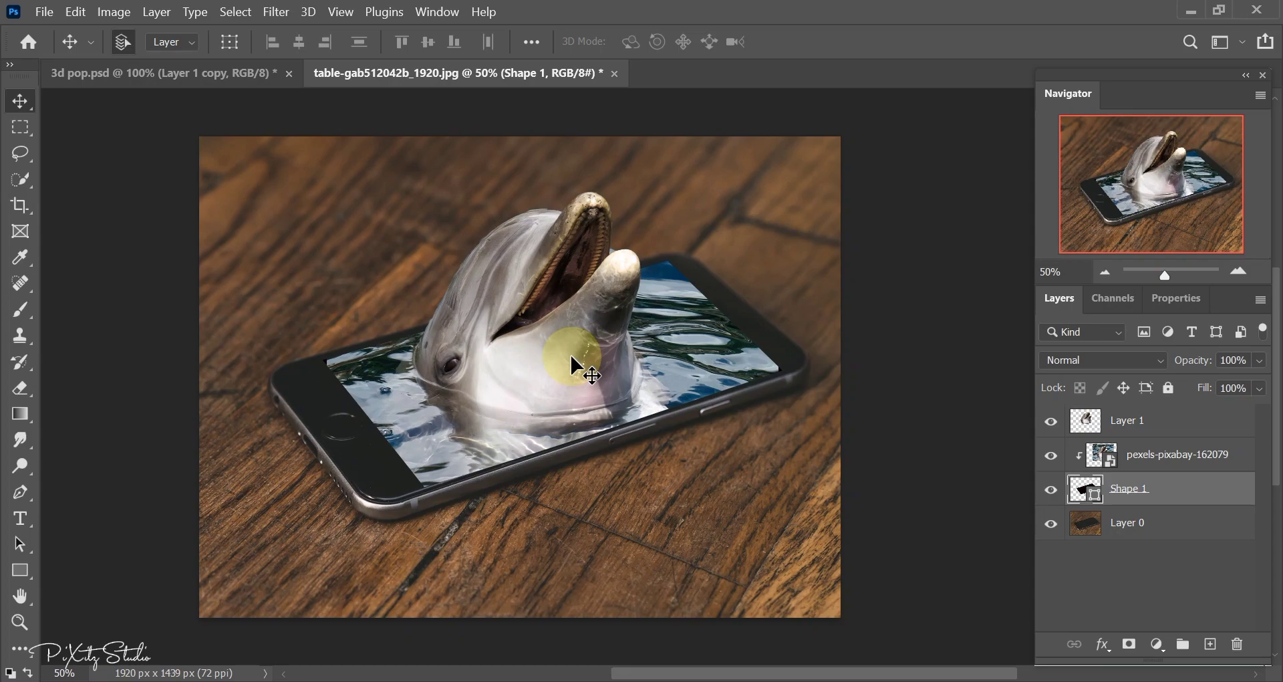
# Step: Zoom in on Layer 1 and erase the background fringe along the dolphin's upper back
pyautogui.click(581, 215)
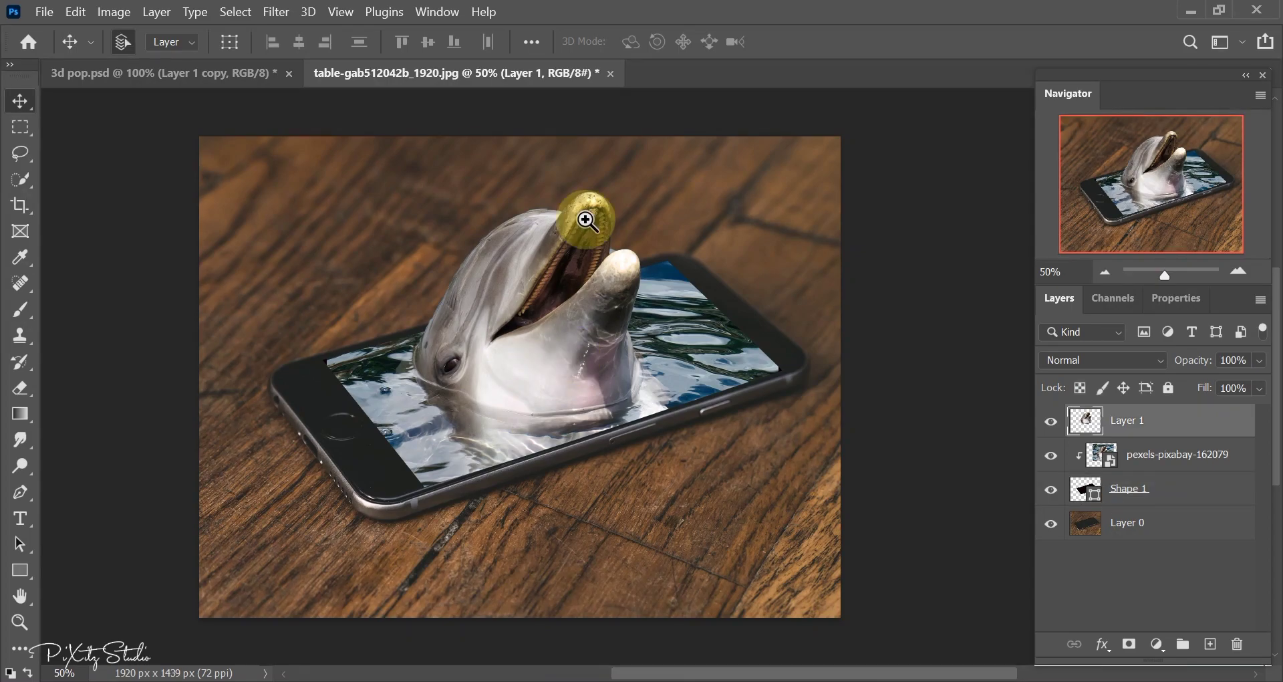
pyautogui.press('z')
pyautogui.click(563, 211)
pyautogui.click(564, 211)
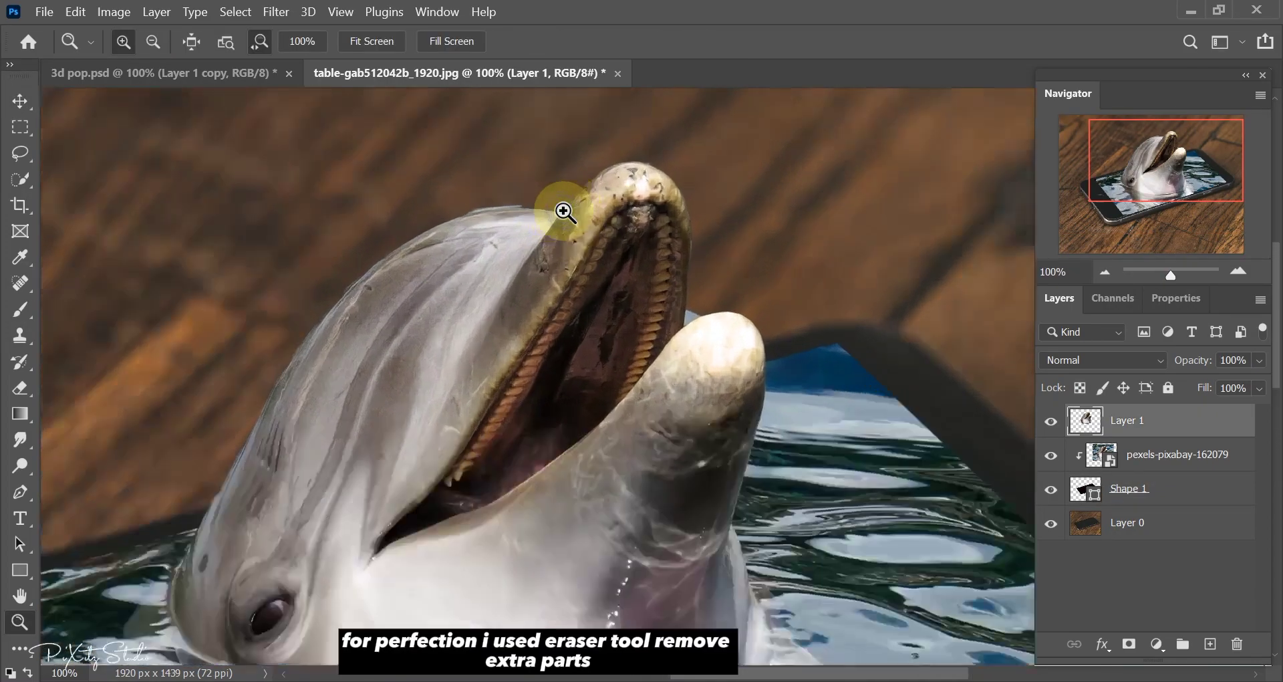
pyautogui.click(564, 207)
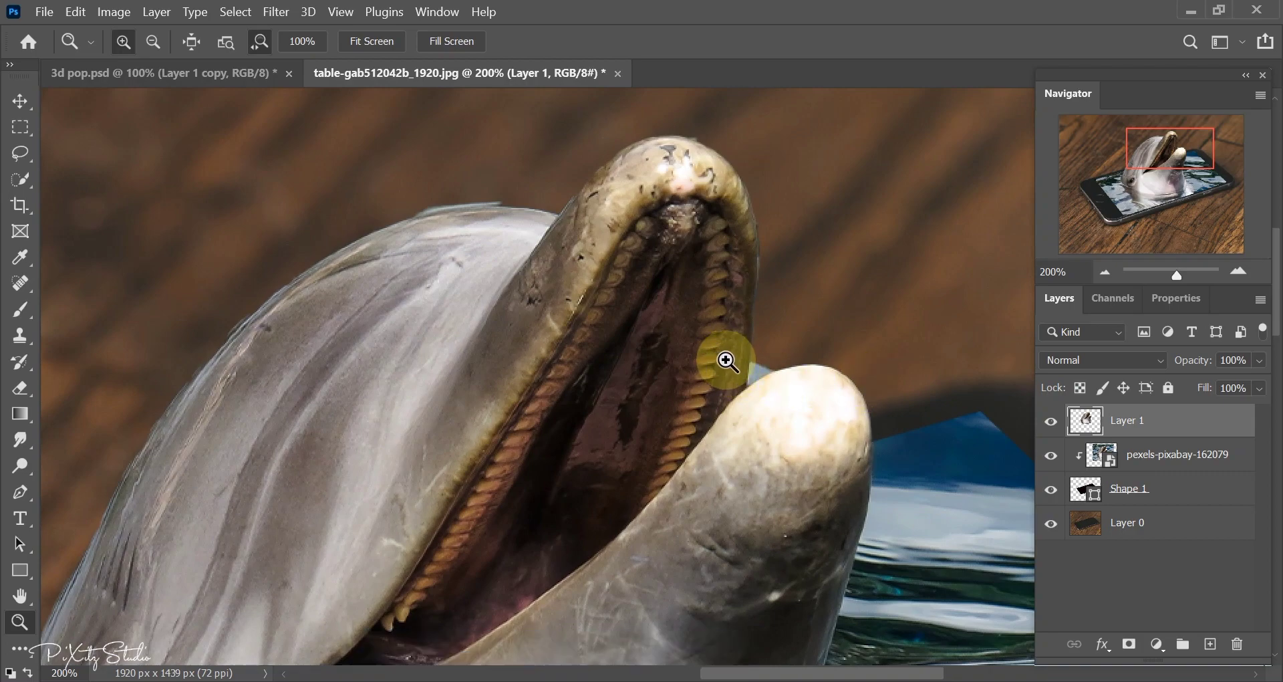
pyautogui.press('v')
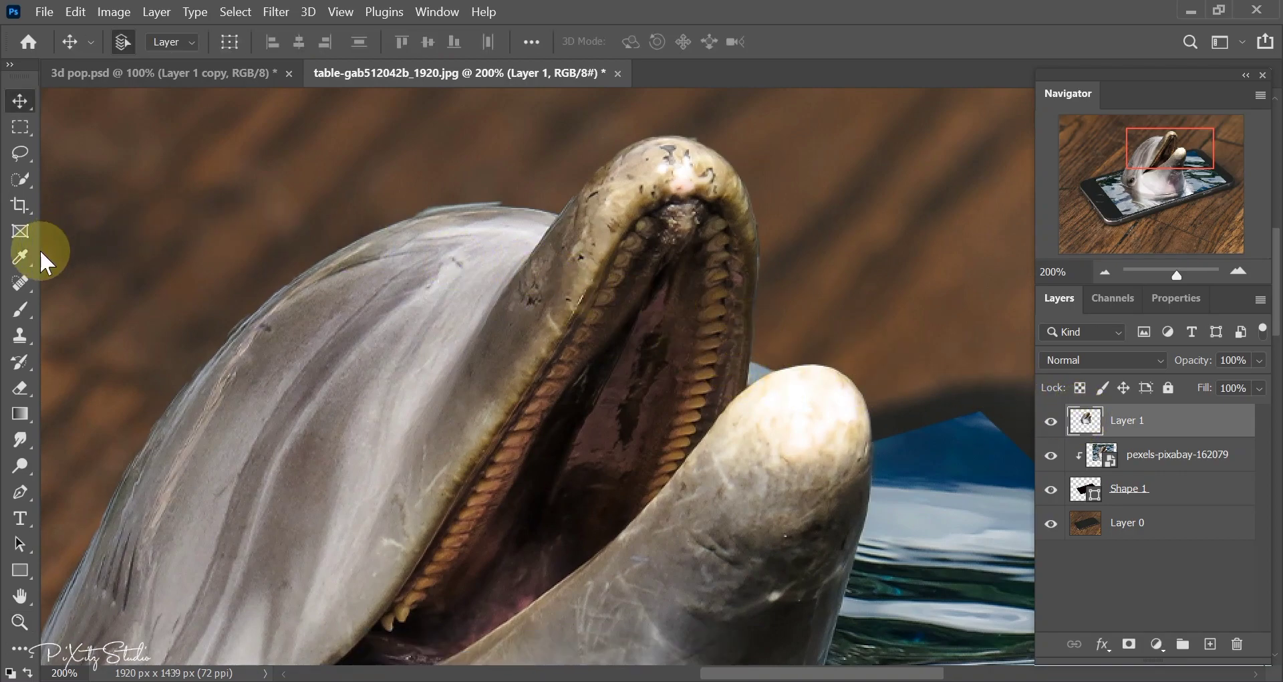
pyautogui.click(20, 393)
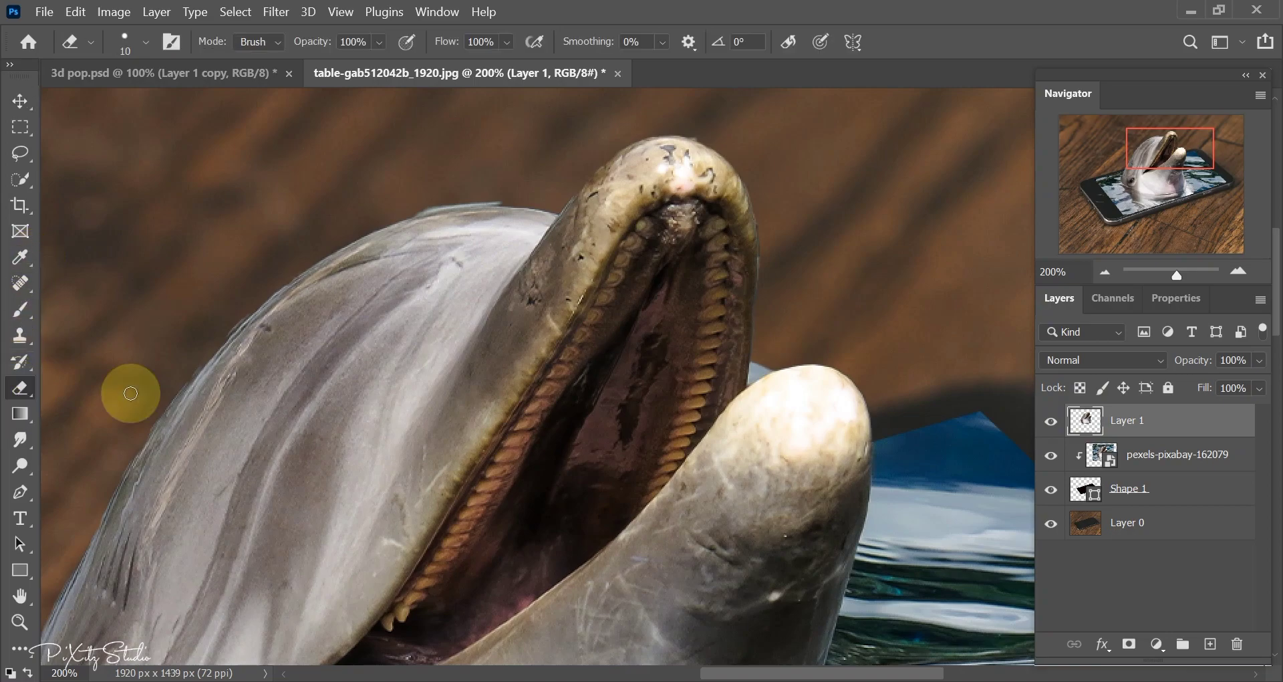
pyautogui.click(505, 199)
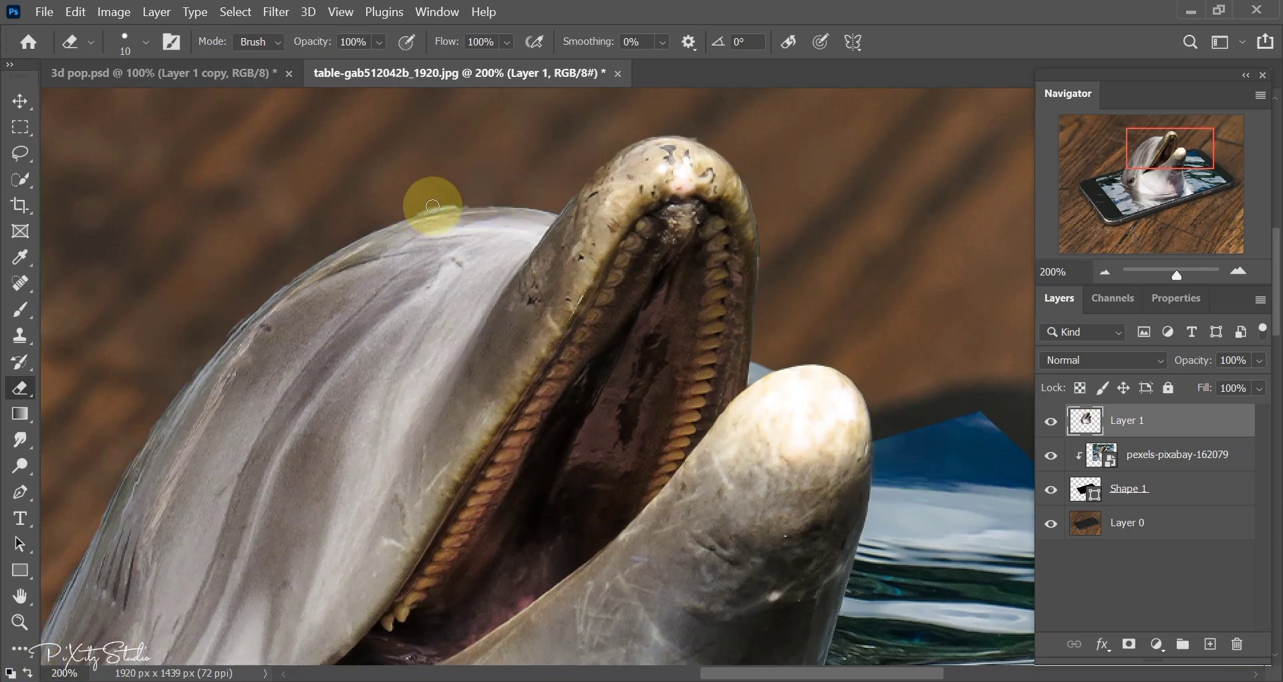
pyautogui.moveTo(432, 206)
pyautogui.mouseDown()
pyautogui.moveTo(513, 206)
pyautogui.moveTo(448, 200)
pyautogui.moveTo(481, 200)
pyautogui.mouseUp()
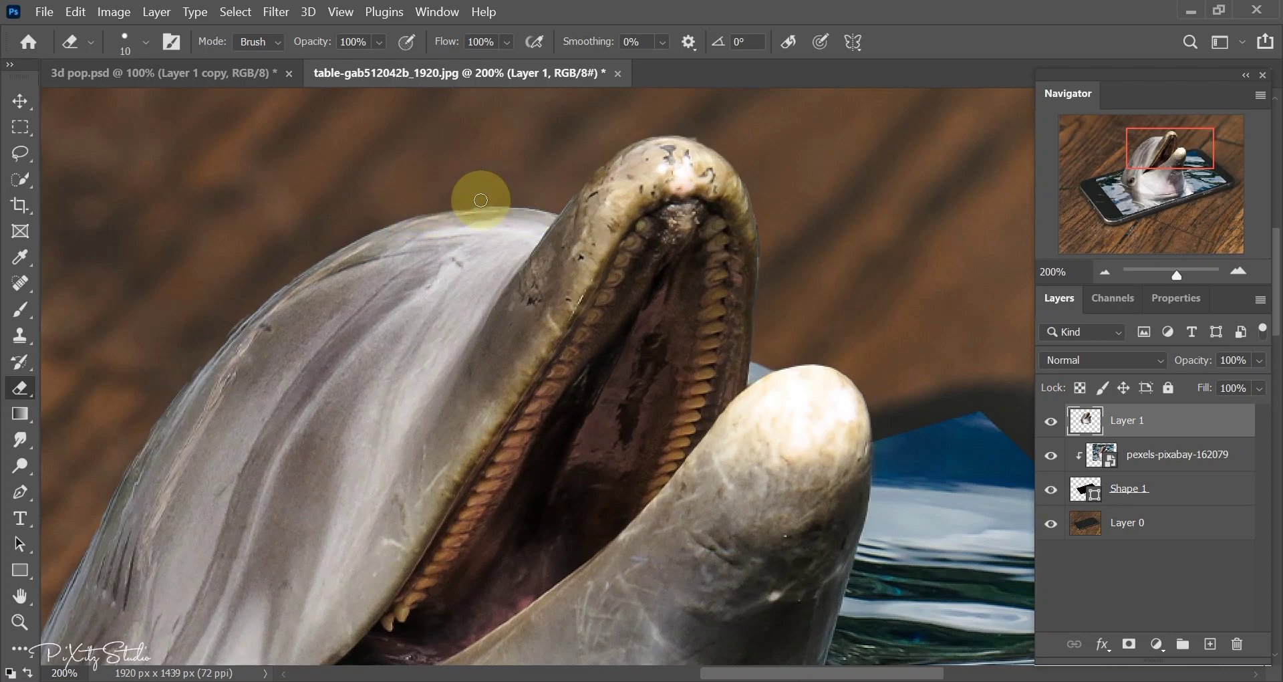
# Step: Erase the fringe at the jaw edges with a 9 px eraser, then zoom back out
pyautogui.click(773, 358)
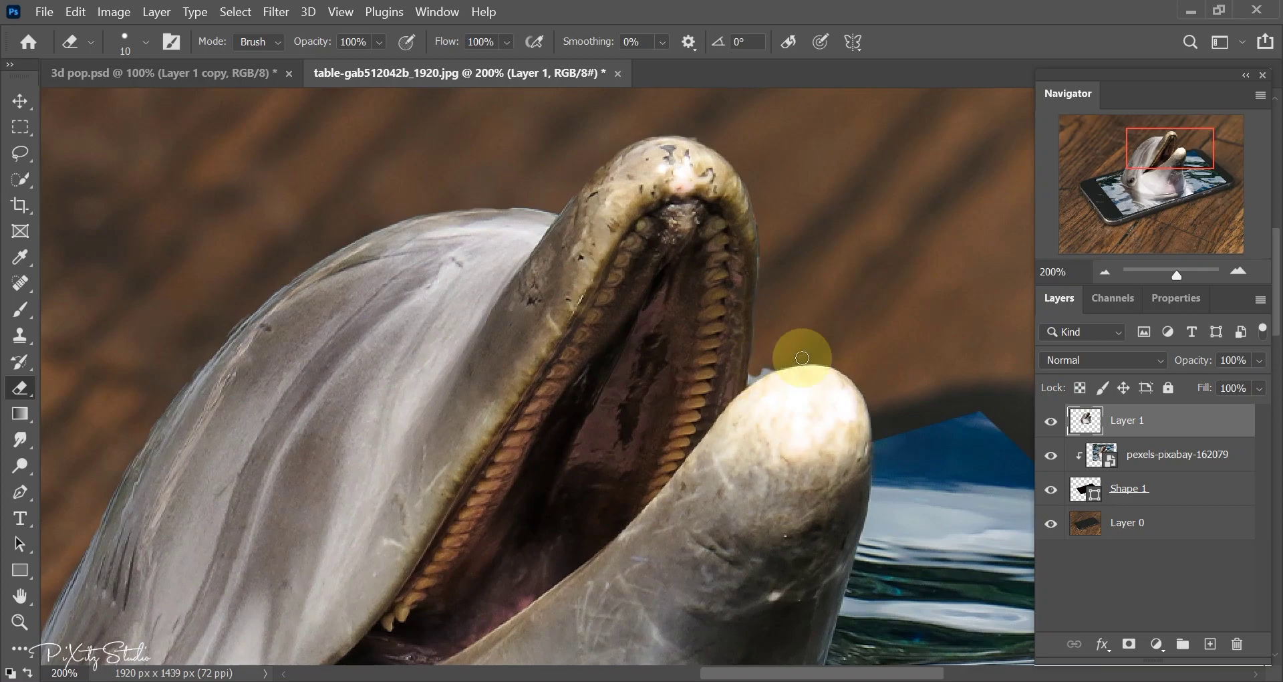
pyautogui.rightClick(802, 350)
pyautogui.moveTo(884, 175); pyautogui.dragTo(881, 175)
pyautogui.click(767, 367)
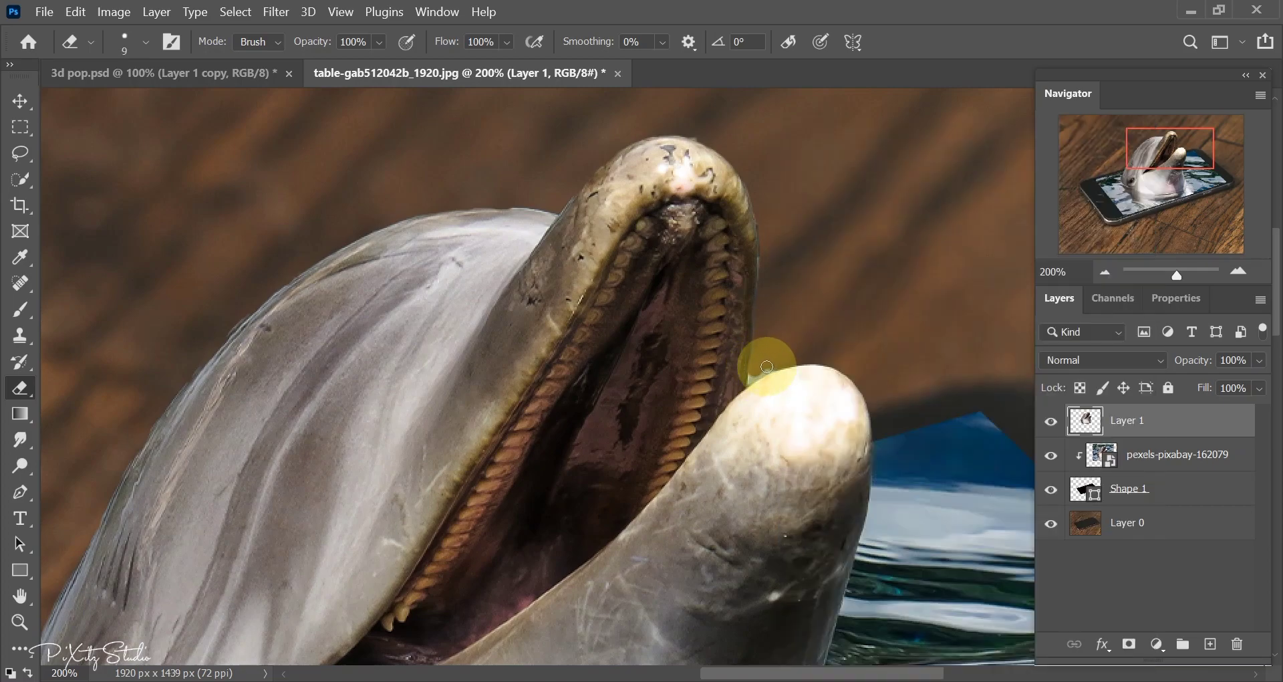
pyautogui.click(506, 381)
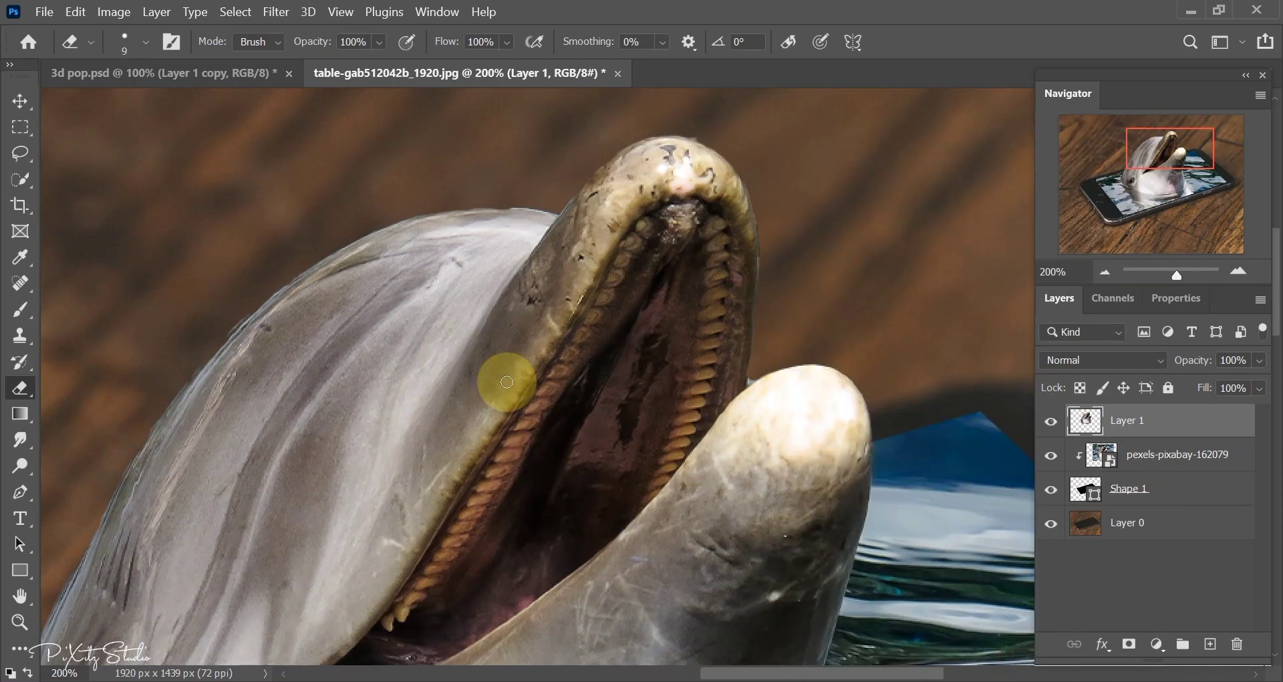
pyautogui.press('z')
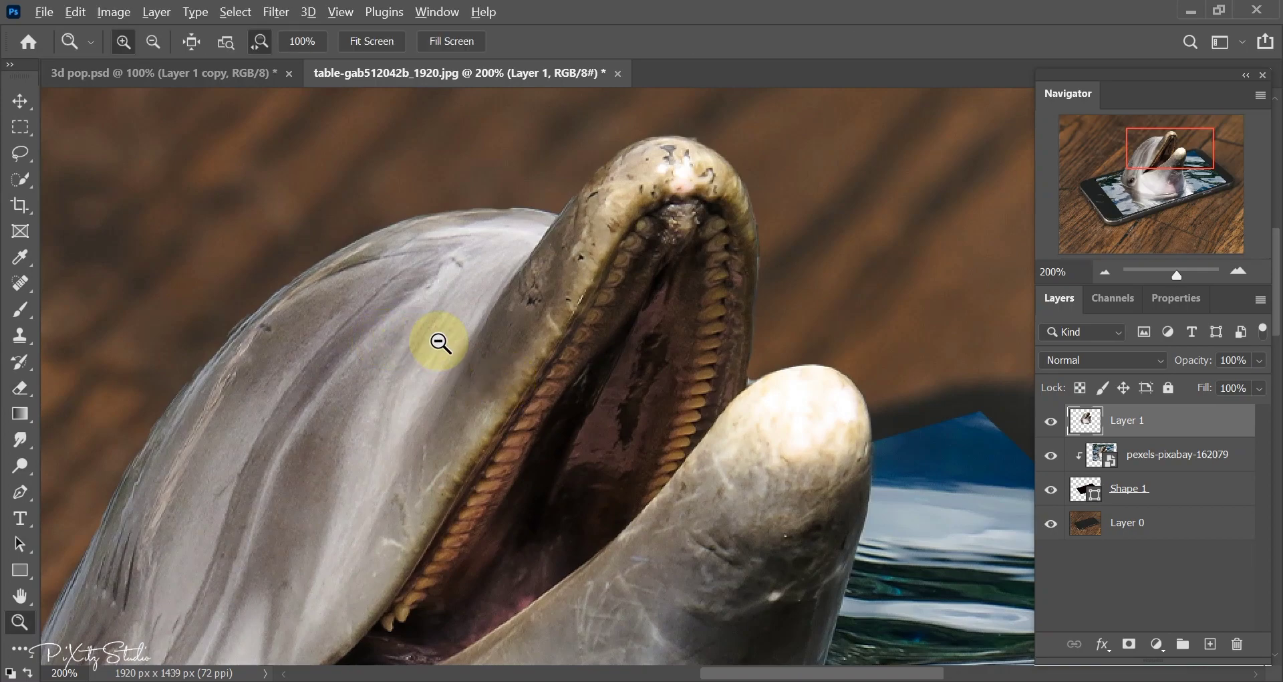
pyautogui.keyDown('alt'); pyautogui.click(464, 342); pyautogui.keyUp('alt')
pyautogui.keyDown('alt'); pyautogui.click(458, 339); pyautogui.keyUp('alt')
pyautogui.press('v')
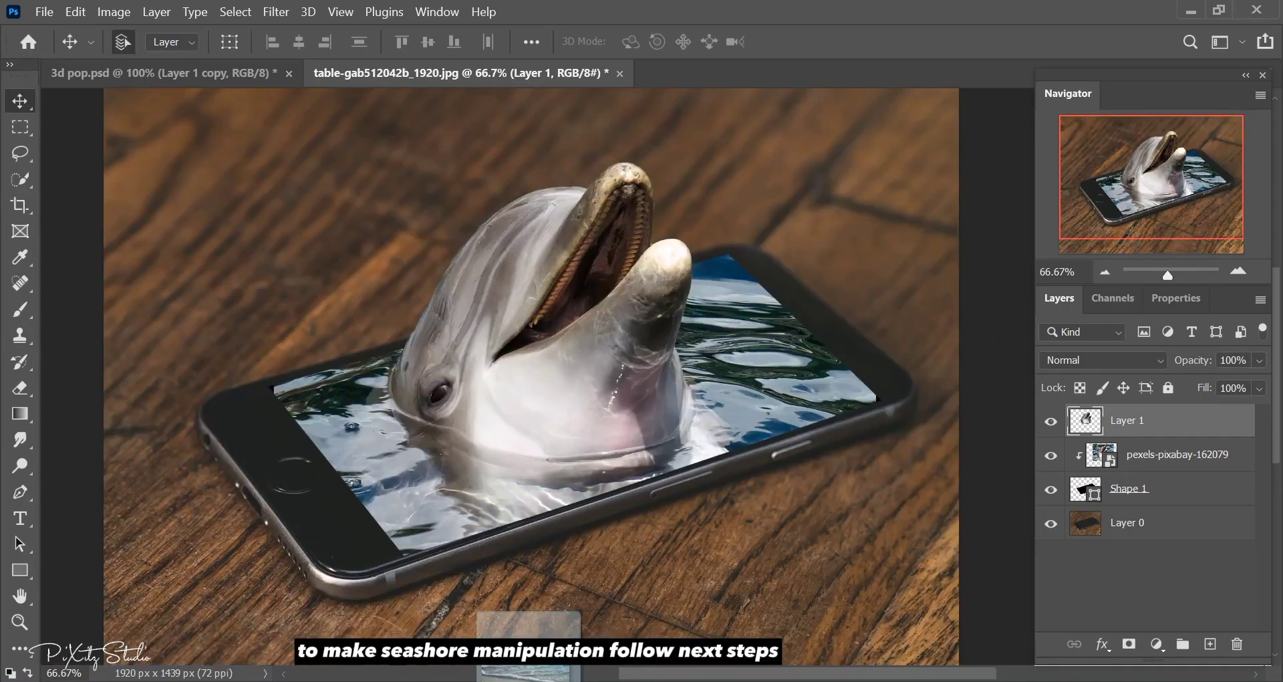
# Step: Open the beach shoreline photo and fit the whole image in the window
pyautogui.moveTo(587, 613)
pyautogui.mouseDown()
pyautogui.moveTo(719, 107)
pyautogui.moveTo(752, 75)
pyautogui.mouseUp()
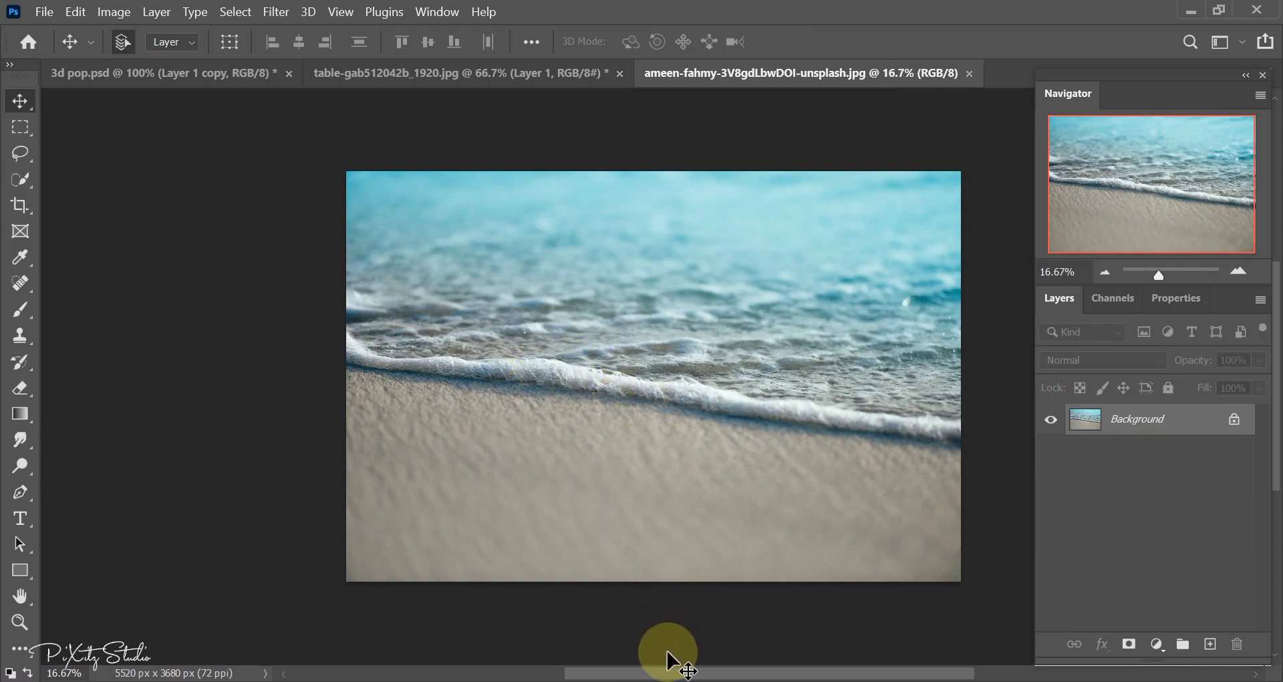
pyautogui.moveTo(655, 675); pyautogui.dragTo(686, 674)
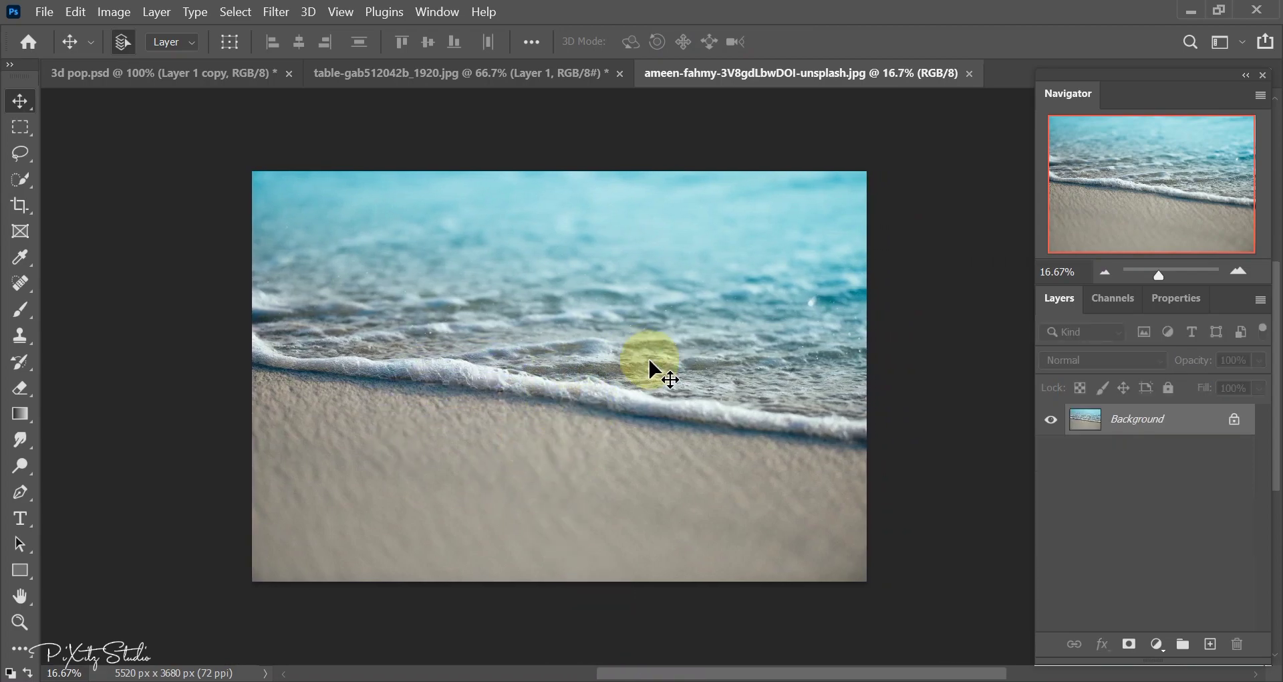
pyautogui.scroll(-1, 579, 418)
pyautogui.press('z')
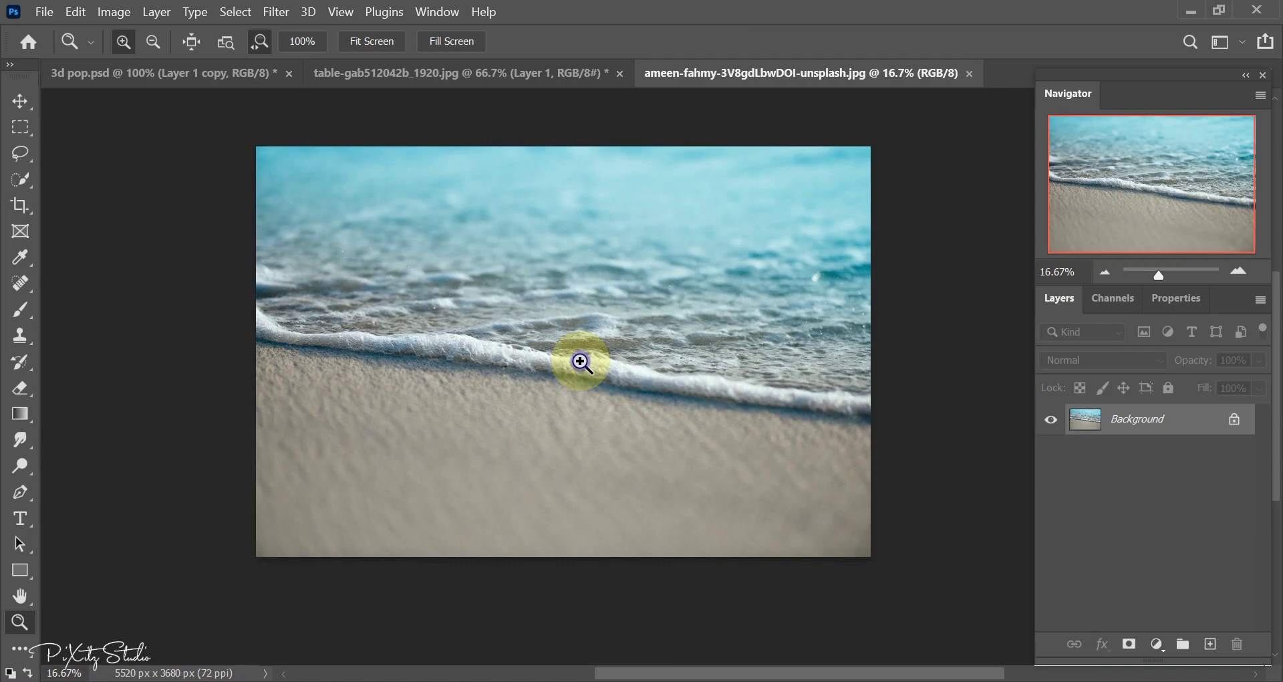
pyautogui.click(580, 362)
pyautogui.press('v')
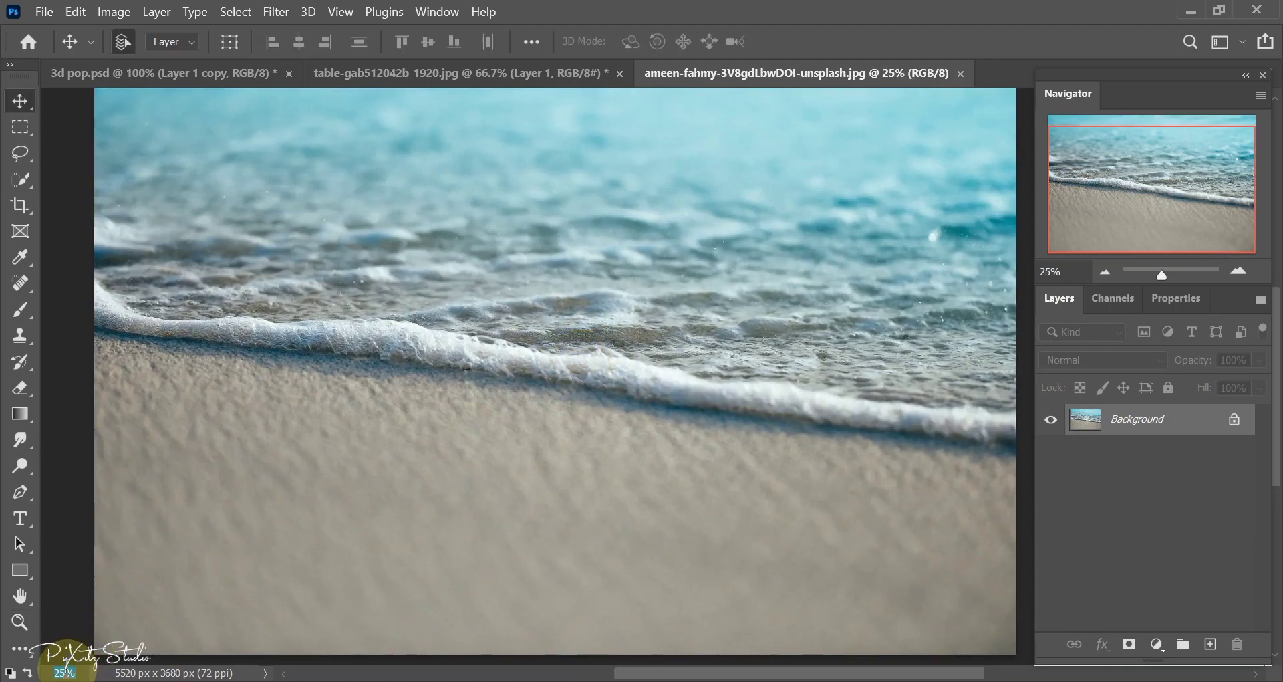
pyautogui.click(477, 429)
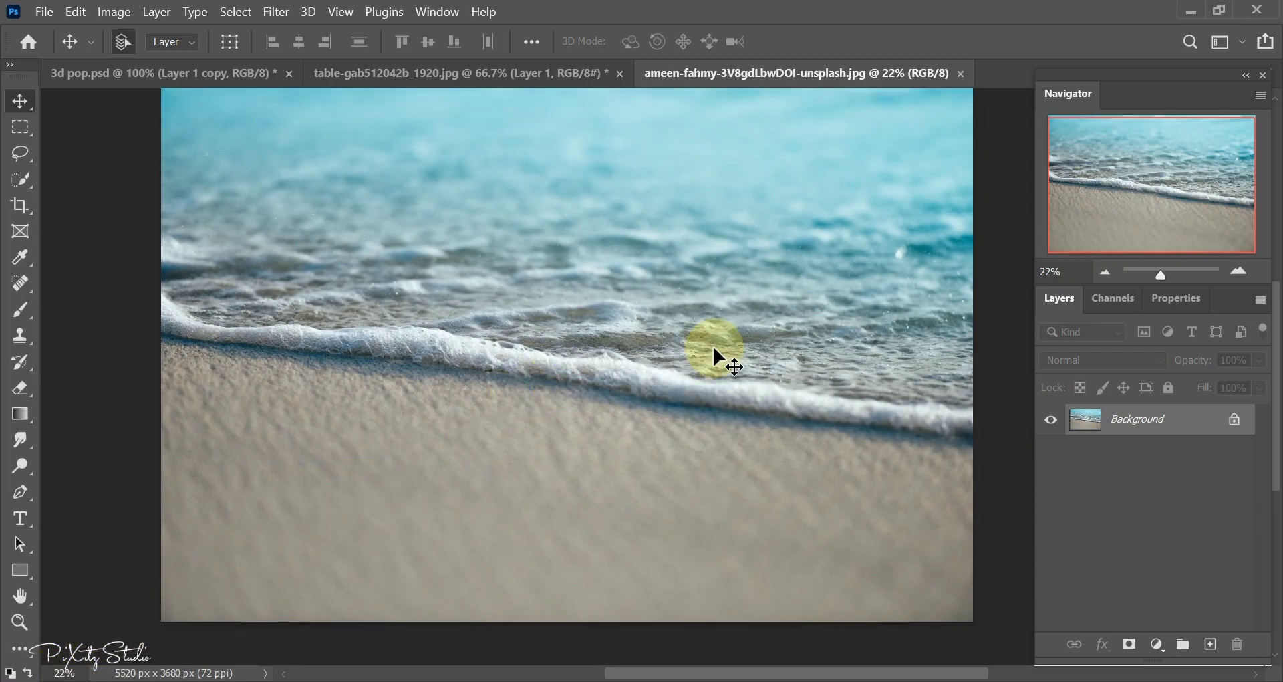
pyautogui.scroll(1, 712, 343)
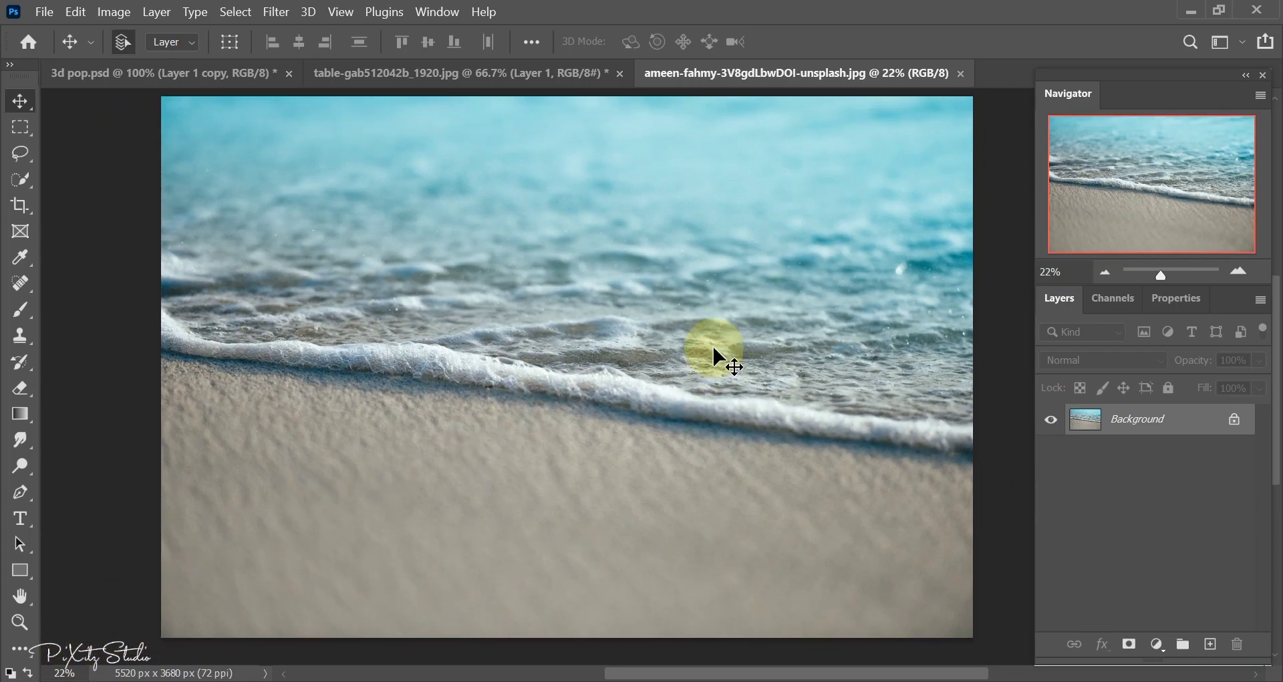
pyautogui.moveTo(616, 241); pyautogui.dragTo(450, 286)
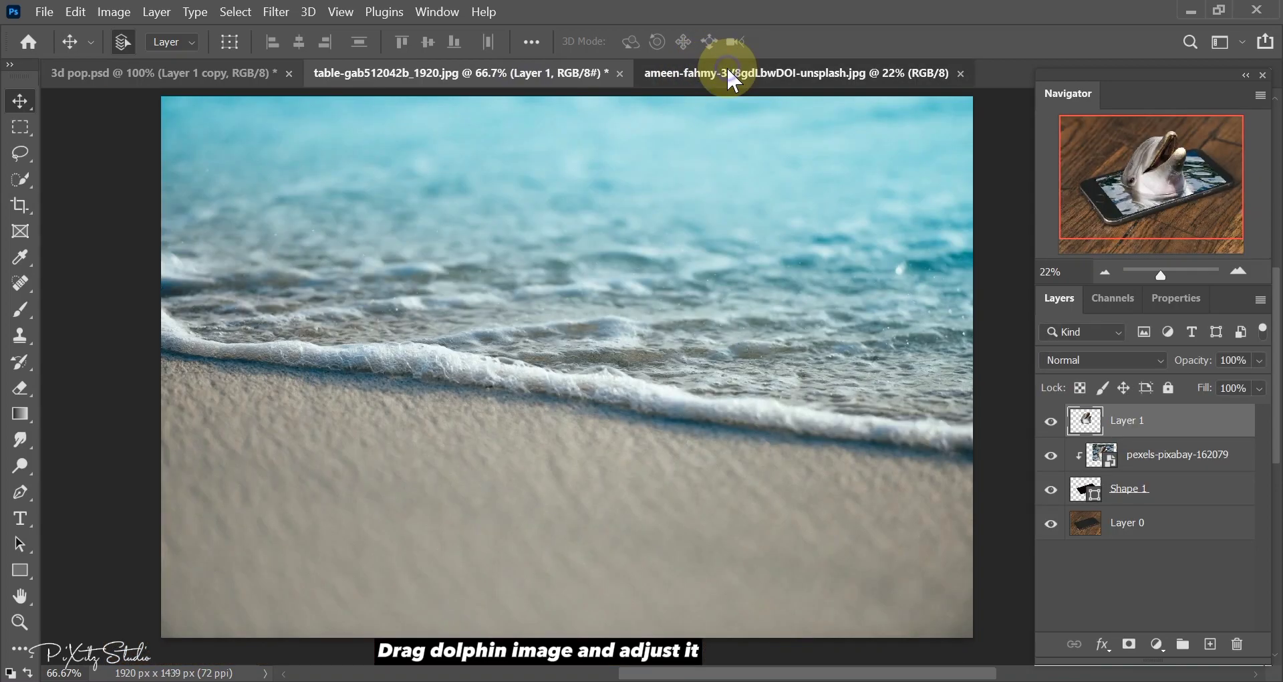
# Step: Drop the dolphin-in-phone layer into the beach photo and enlarge it to about 356%
pyautogui.moveTo(618, 289); pyautogui.dragTo(631, 365)
pyautogui.moveTo(680, 597); pyautogui.dragTo(501, 401)
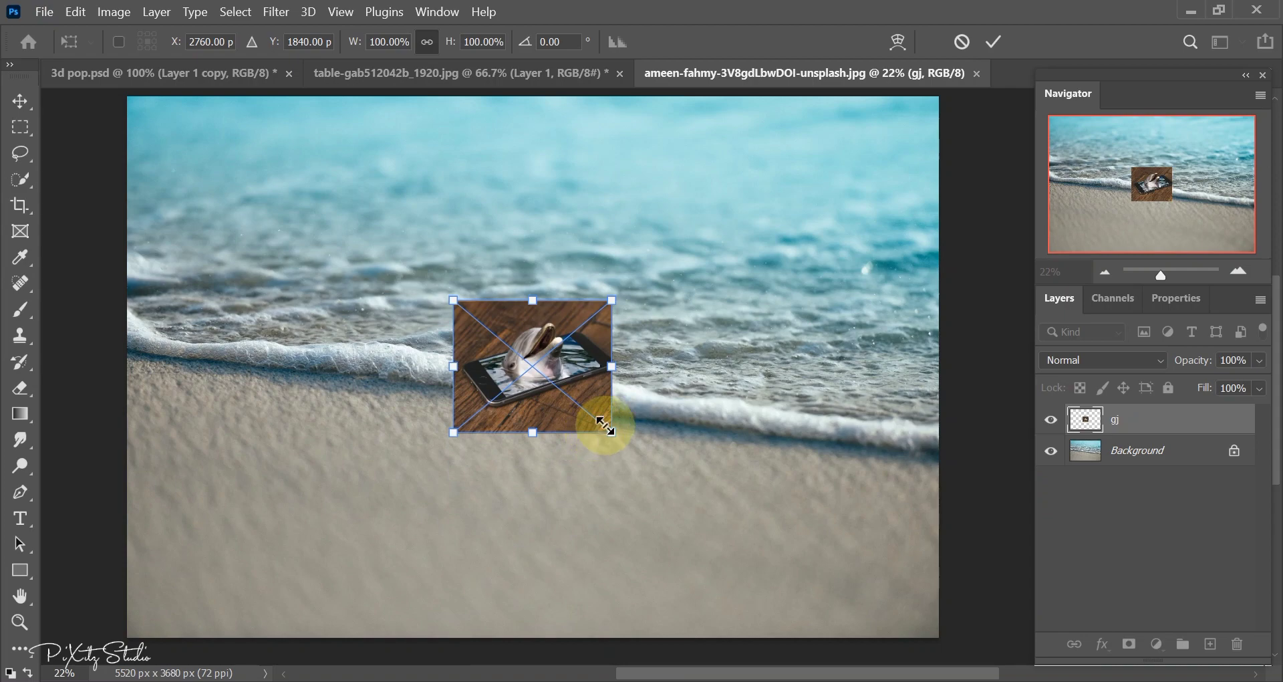
pyautogui.moveTo(610, 430); pyautogui.dragTo(821, 605)
pyautogui.moveTo(808, 510); pyautogui.dragTo(612, 454)
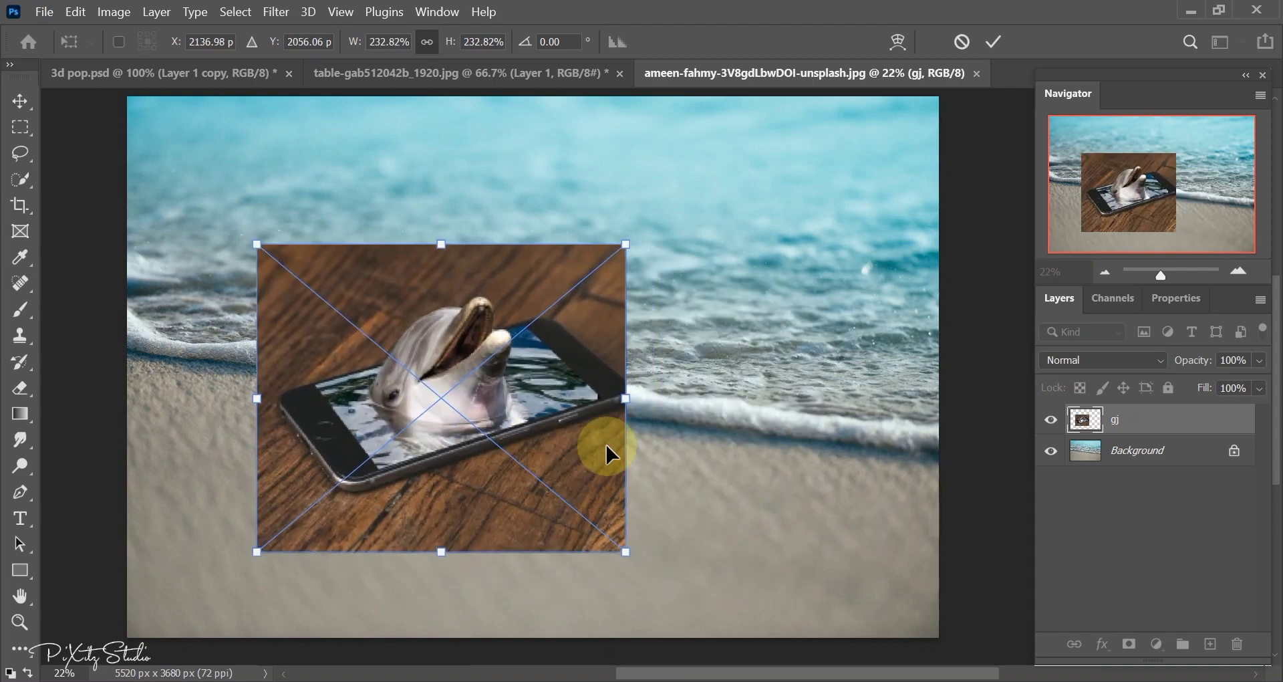
pyautogui.moveTo(626, 397); pyautogui.dragTo(821, 398)
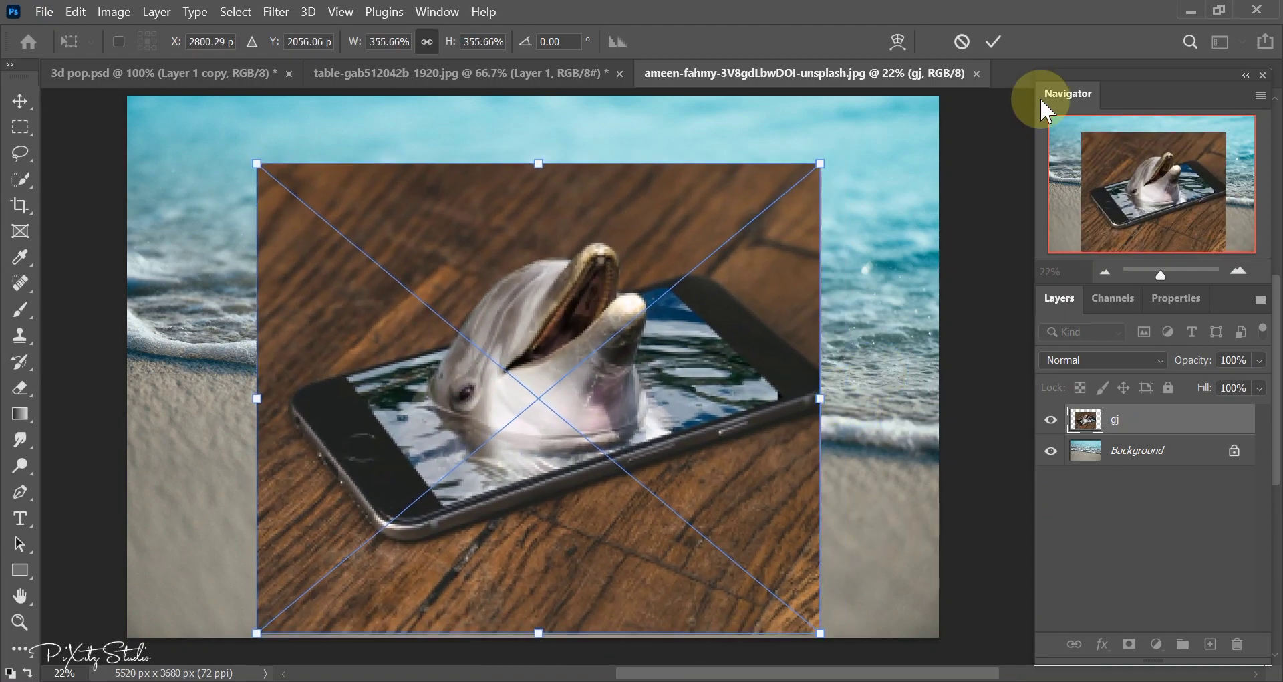
pyautogui.click(994, 41)
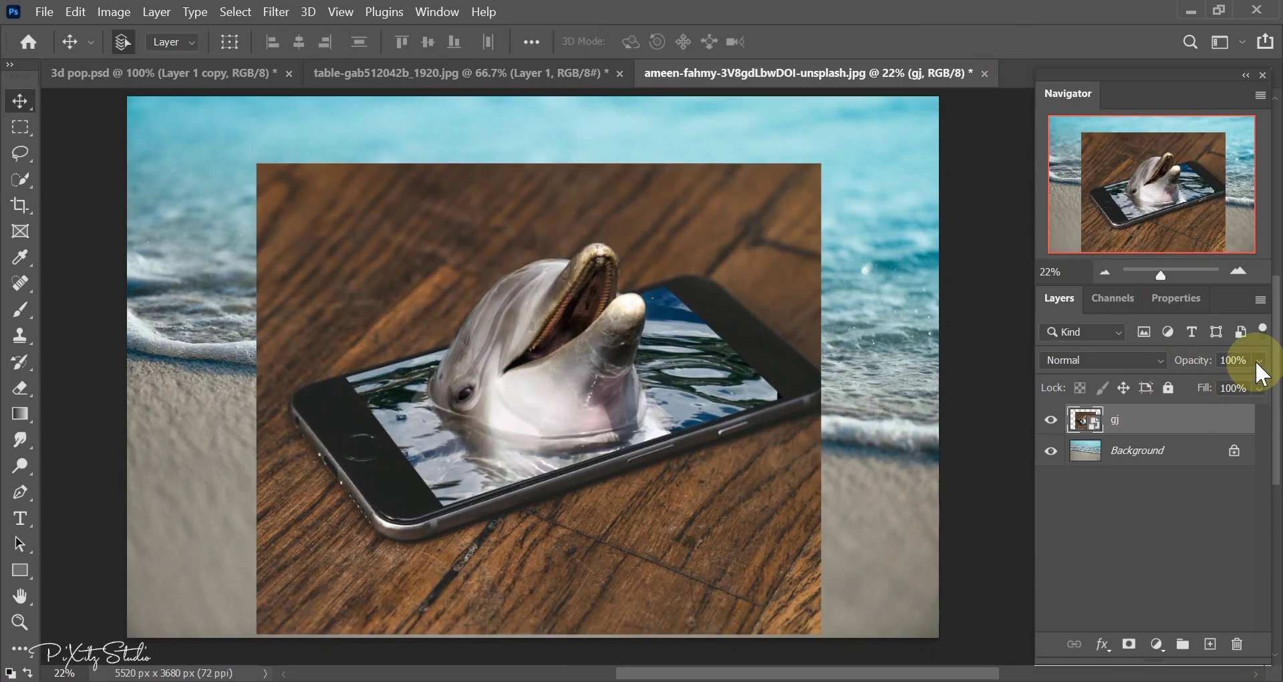
# Step: Lower its opacity to align it on the shoreline and scale it to 428.43%
pyautogui.moveTo(1199, 382); pyautogui.dragTo(1187, 383)
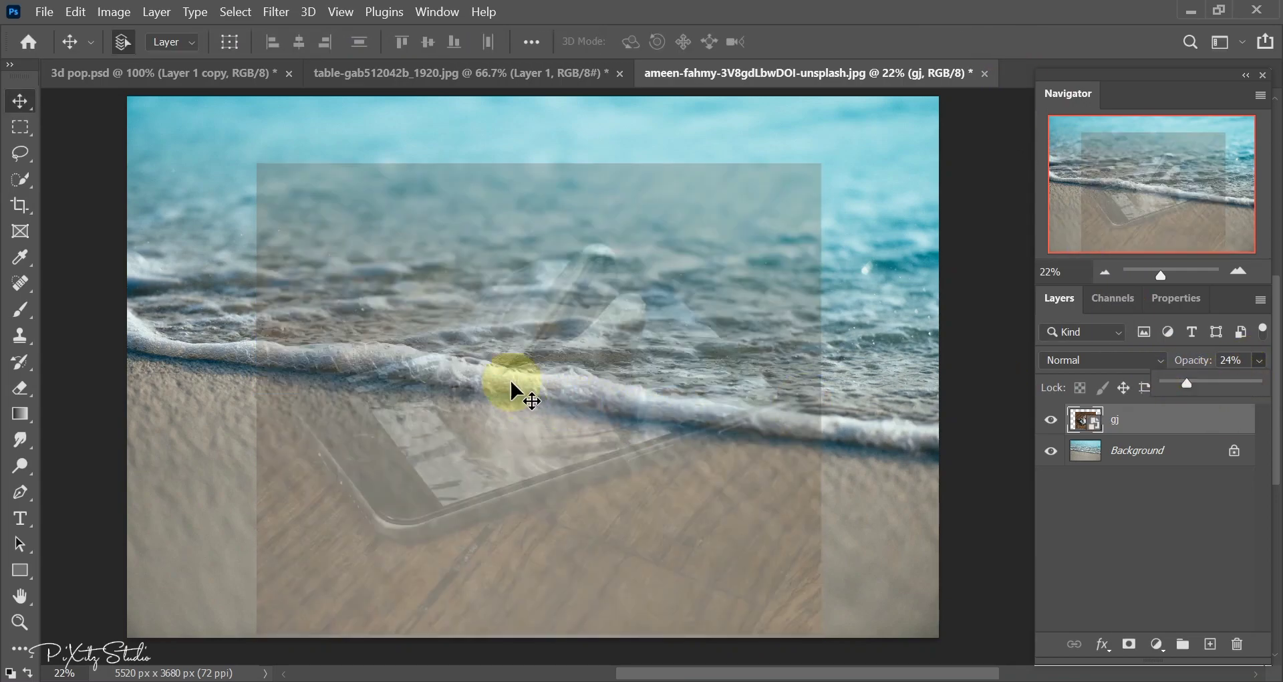
pyautogui.moveTo(610, 403); pyautogui.dragTo(593, 432)
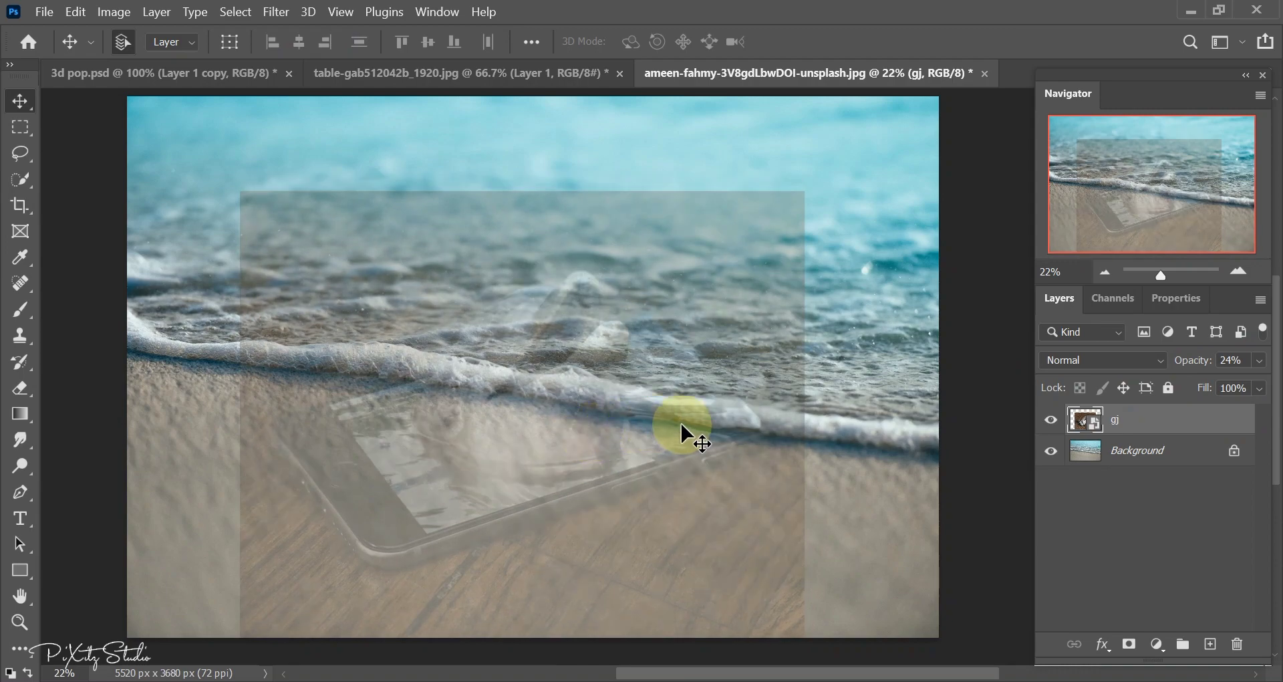
pyautogui.hotkey('ctrl', 't')
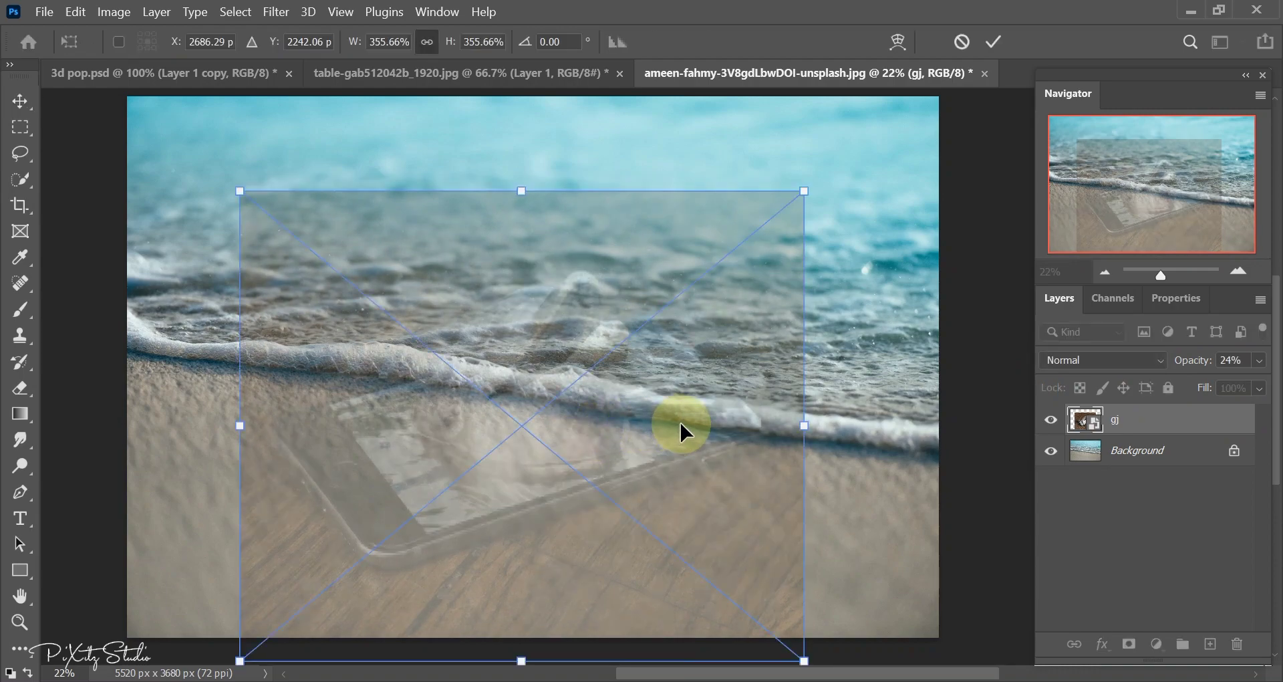
pyautogui.moveTo(804, 426)
pyautogui.mouseDown()
pyautogui.moveTo(910, 425)
pyautogui.moveTo(865, 443)
pyautogui.moveTo(909, 425)
pyautogui.mouseUp()
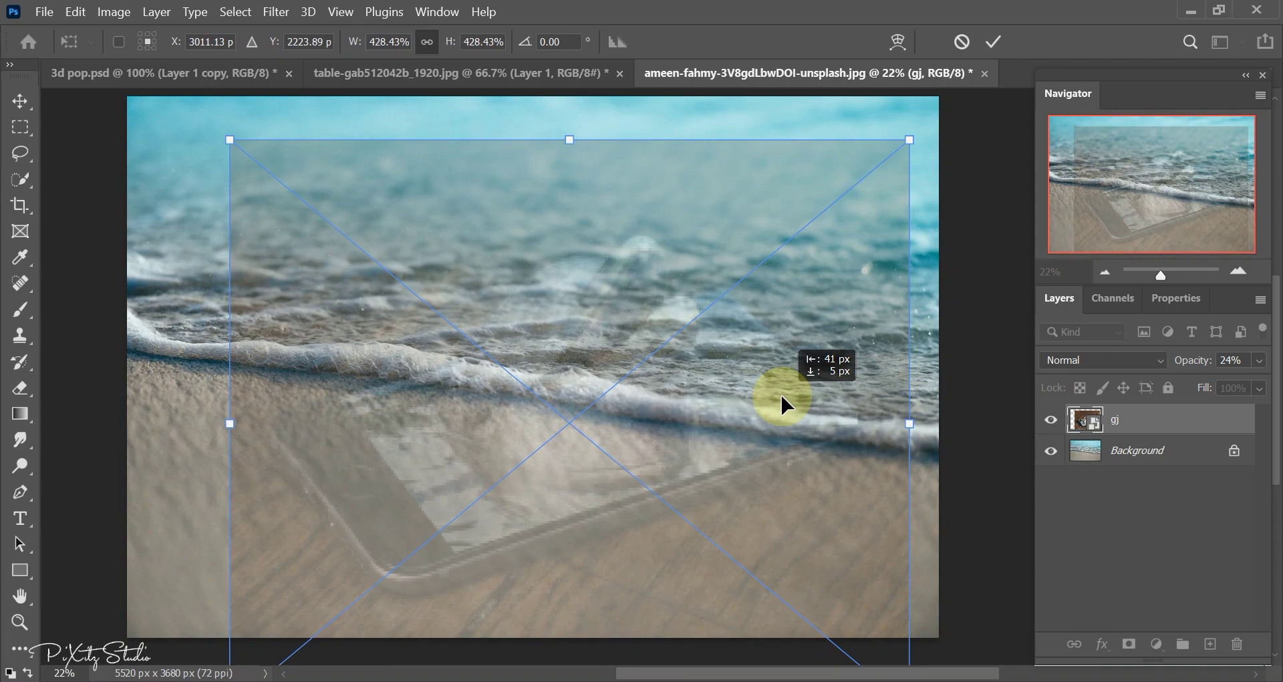
pyautogui.moveTo(781, 393); pyautogui.dragTo(769, 399)
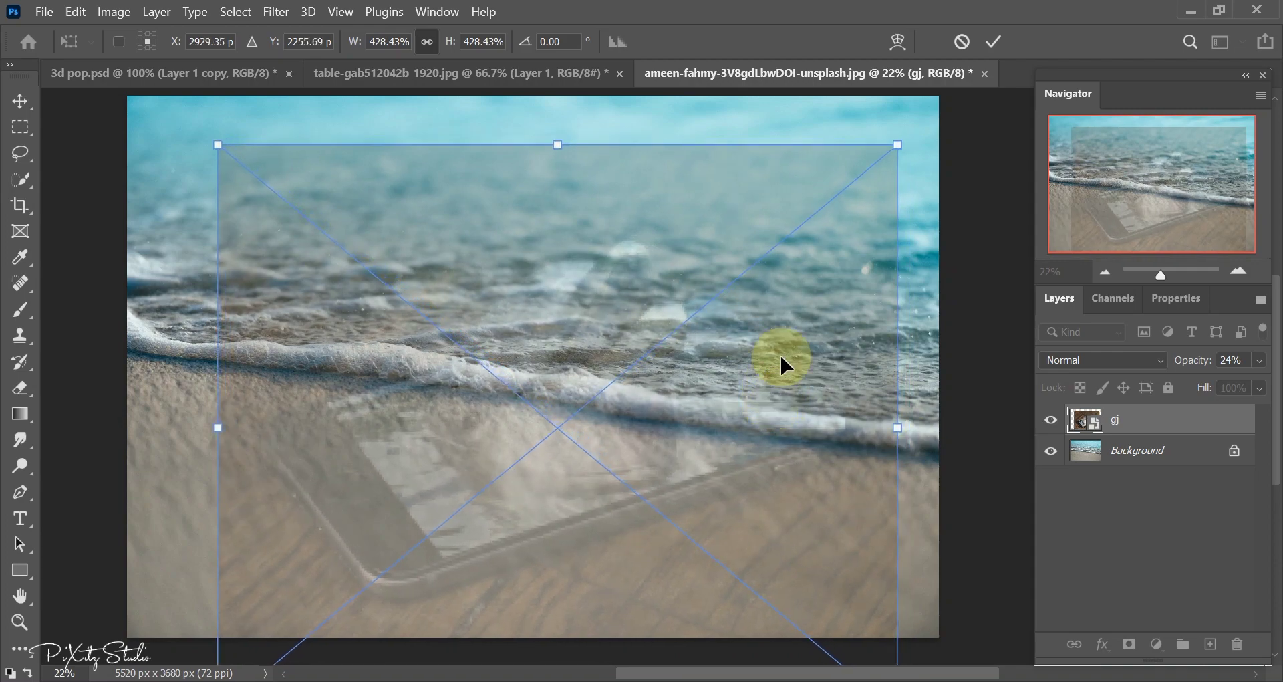
pyautogui.click(992, 52)
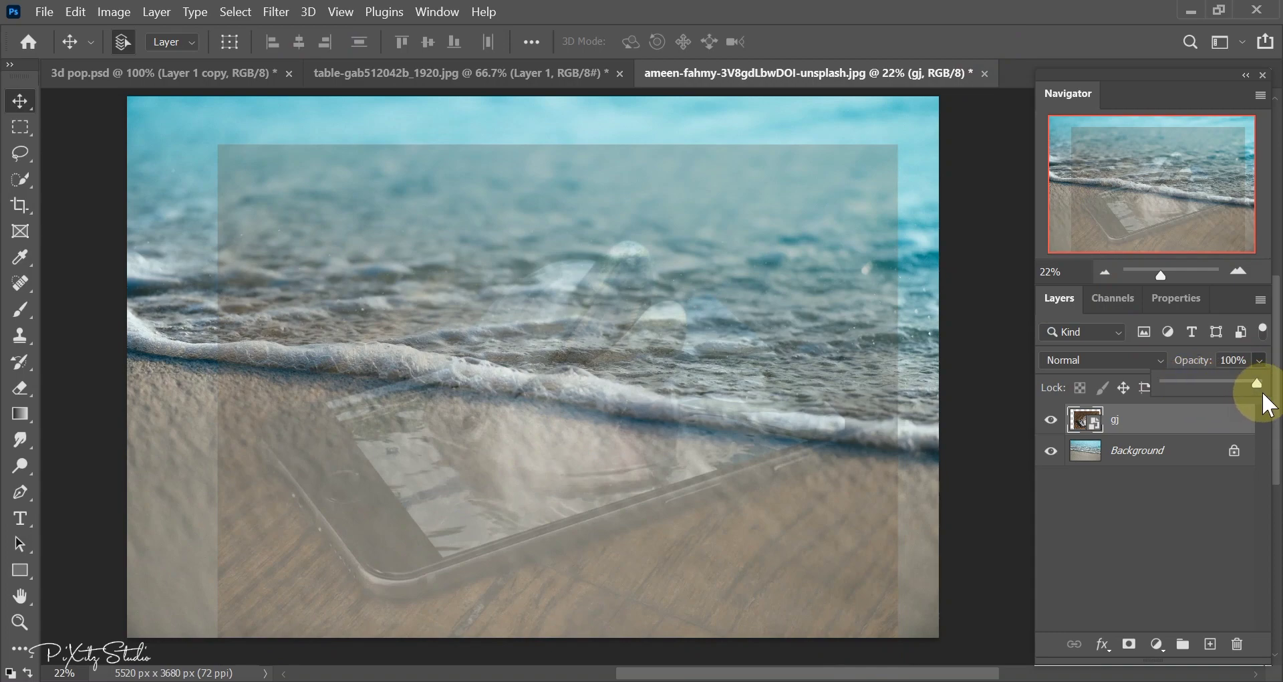
# Step: Hide gj behind an inverted black mask and set up a 99 px Soft Round brush at 9% flow
pyautogui.moveTo(1268, 404); pyautogui.dragTo(1263, 401)
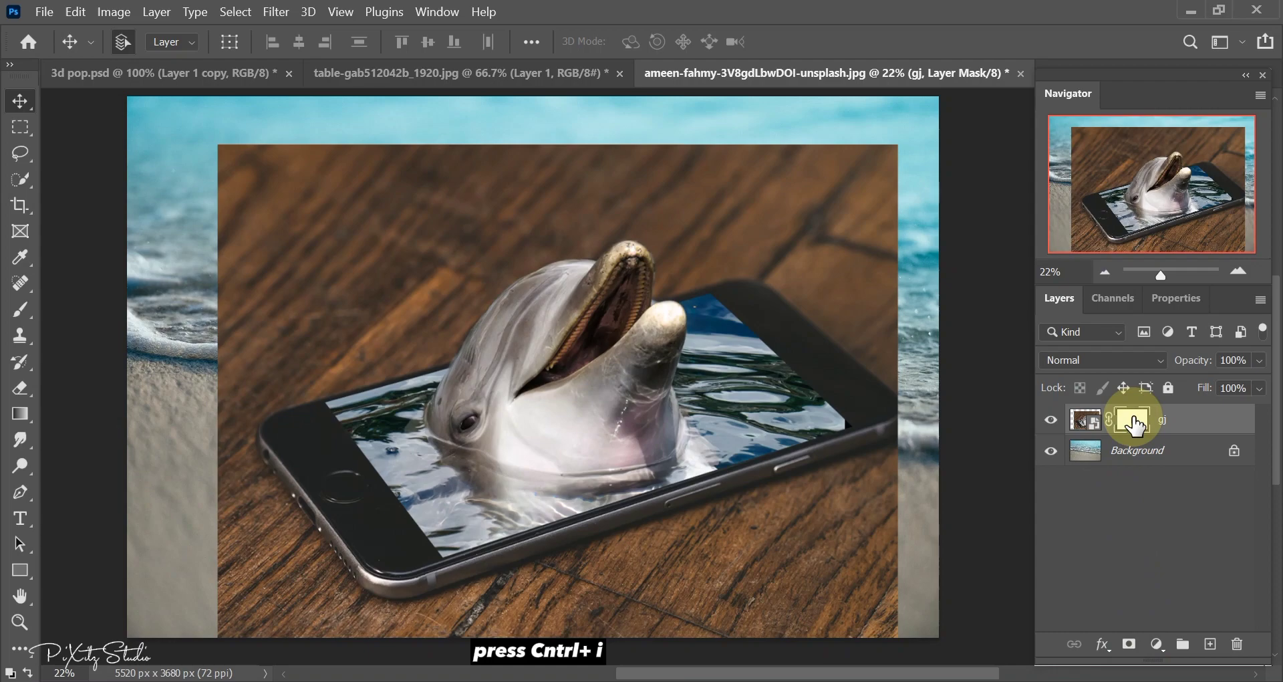
pyautogui.hotkey('ctrl', 'i')
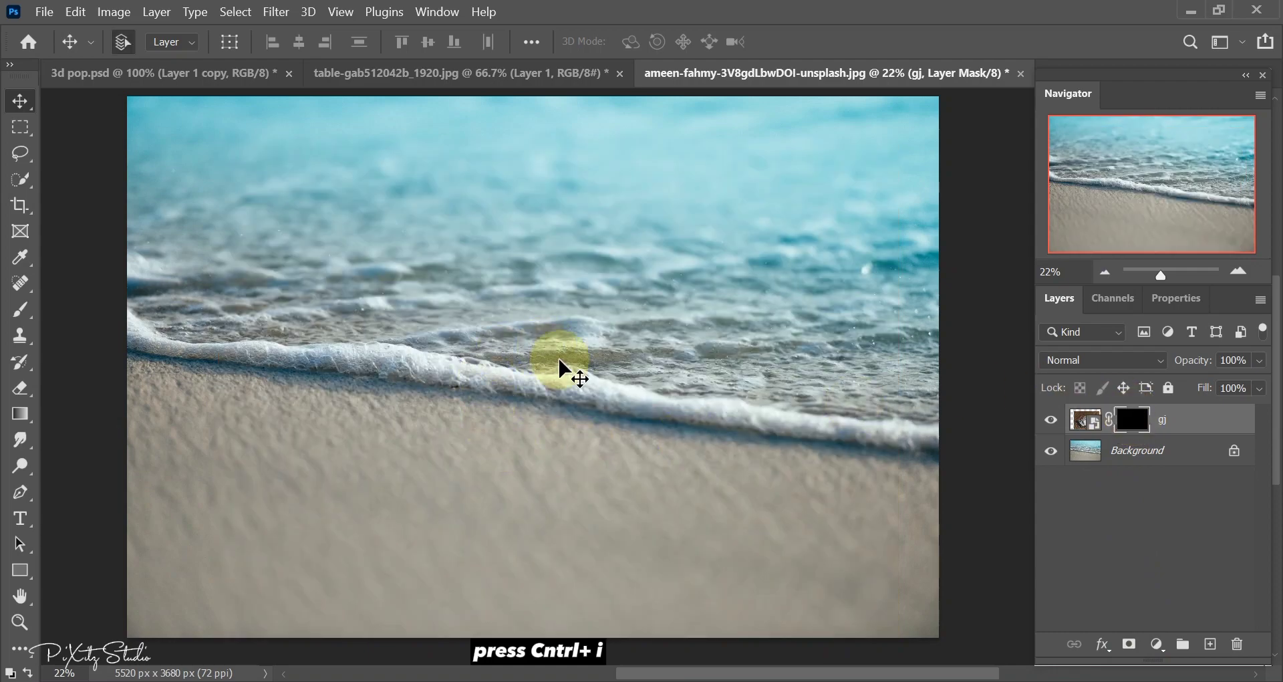
pyautogui.click(20, 309)
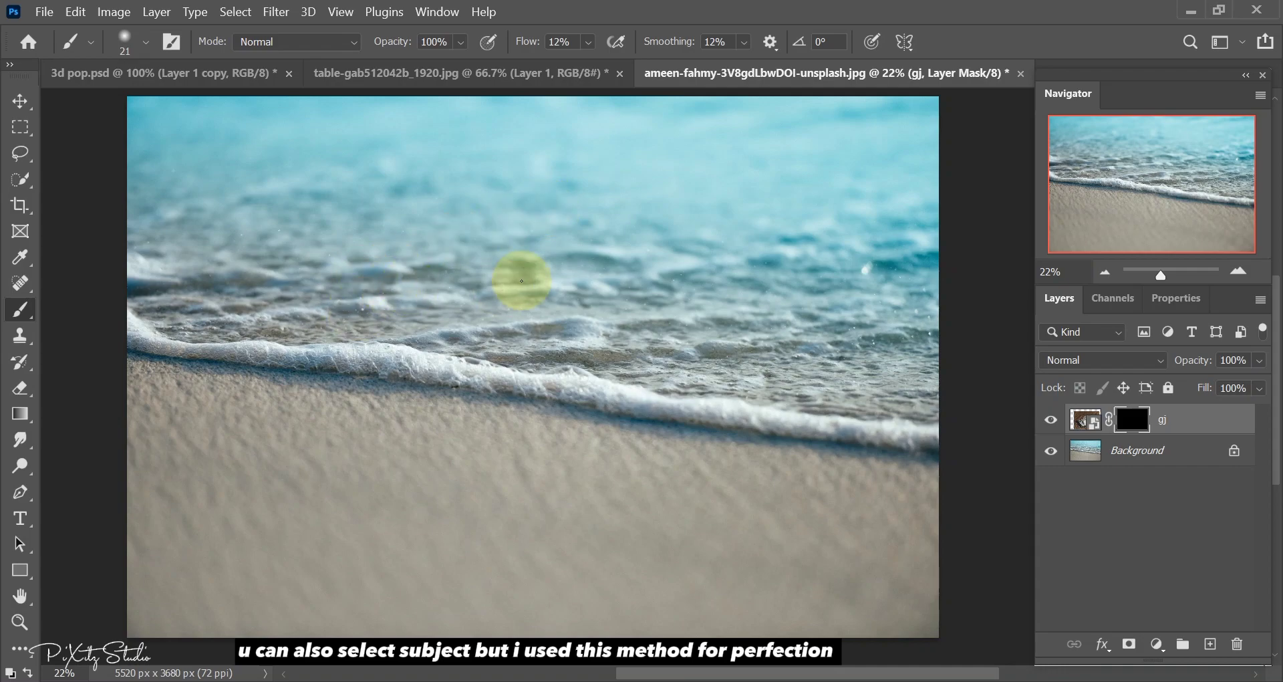
pyautogui.rightClick(523, 277)
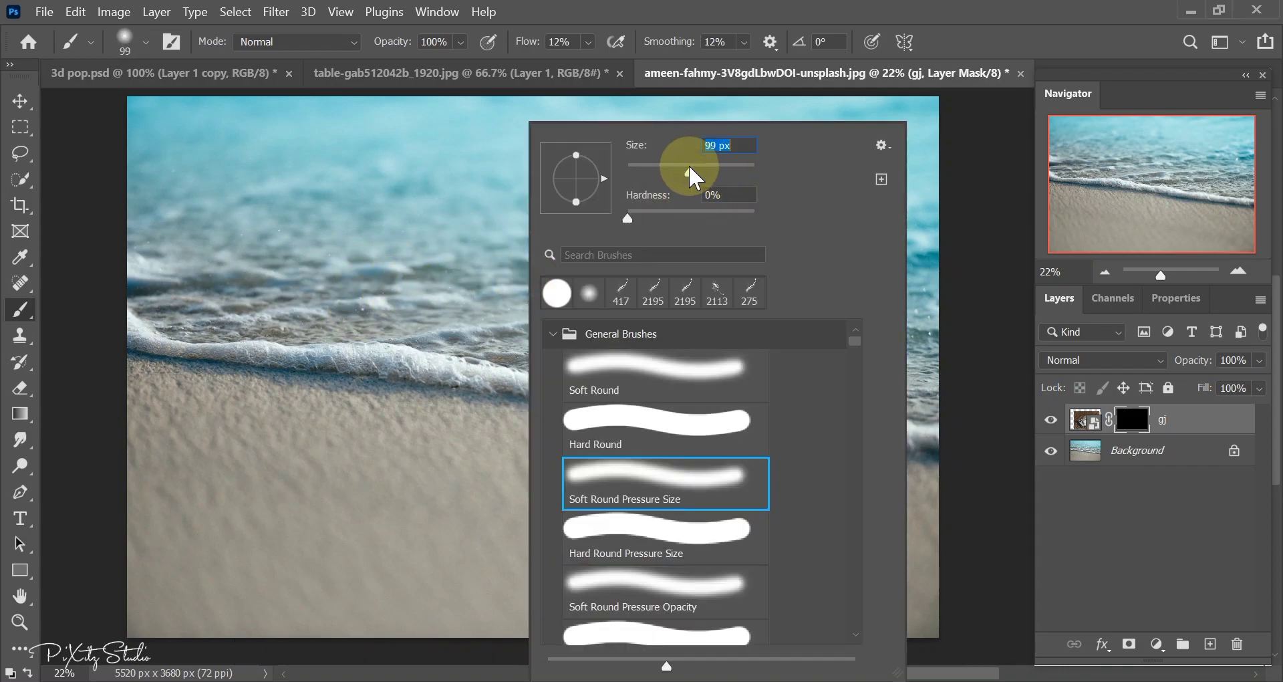
pyautogui.click(590, 44)
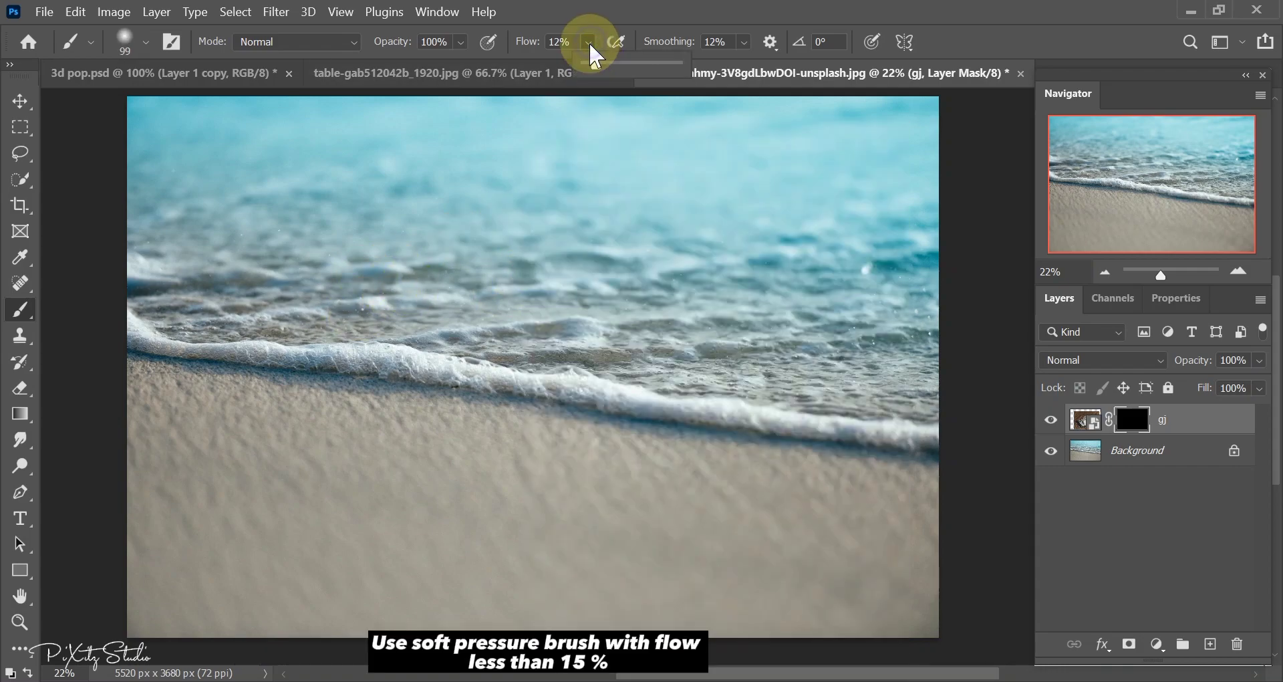
pyautogui.moveTo(597, 74); pyautogui.dragTo(595, 72)
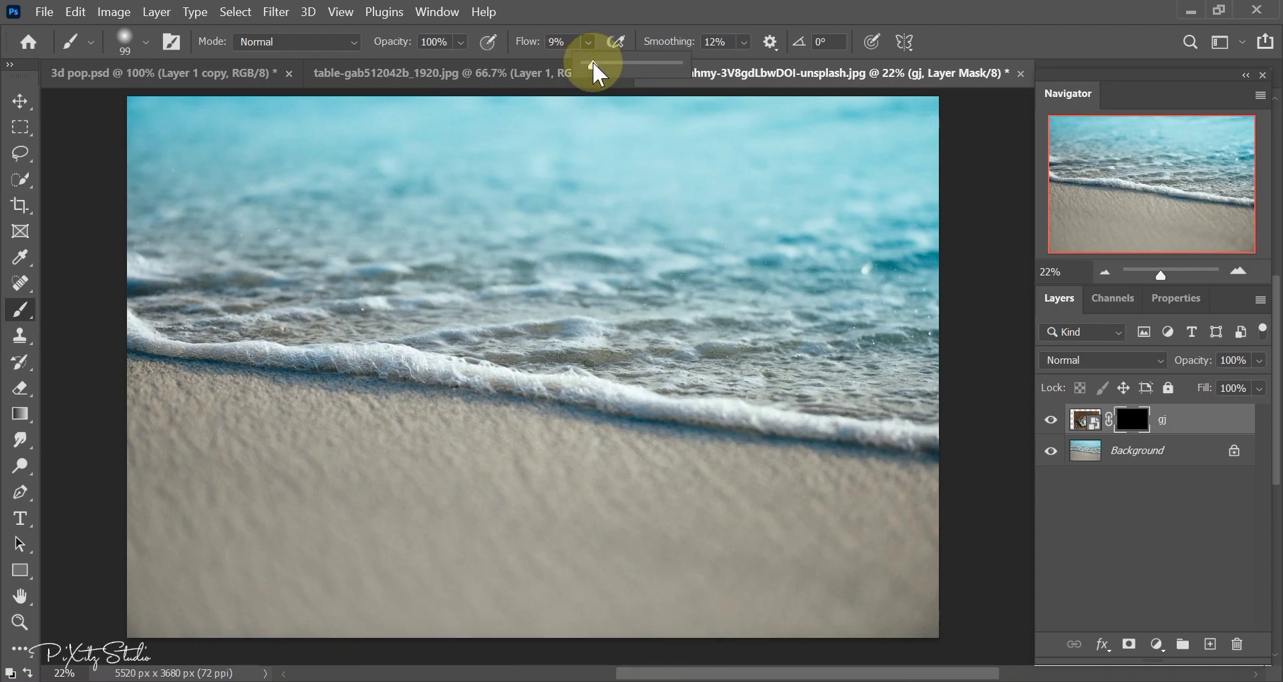
pyautogui.rightClick(538, 424)
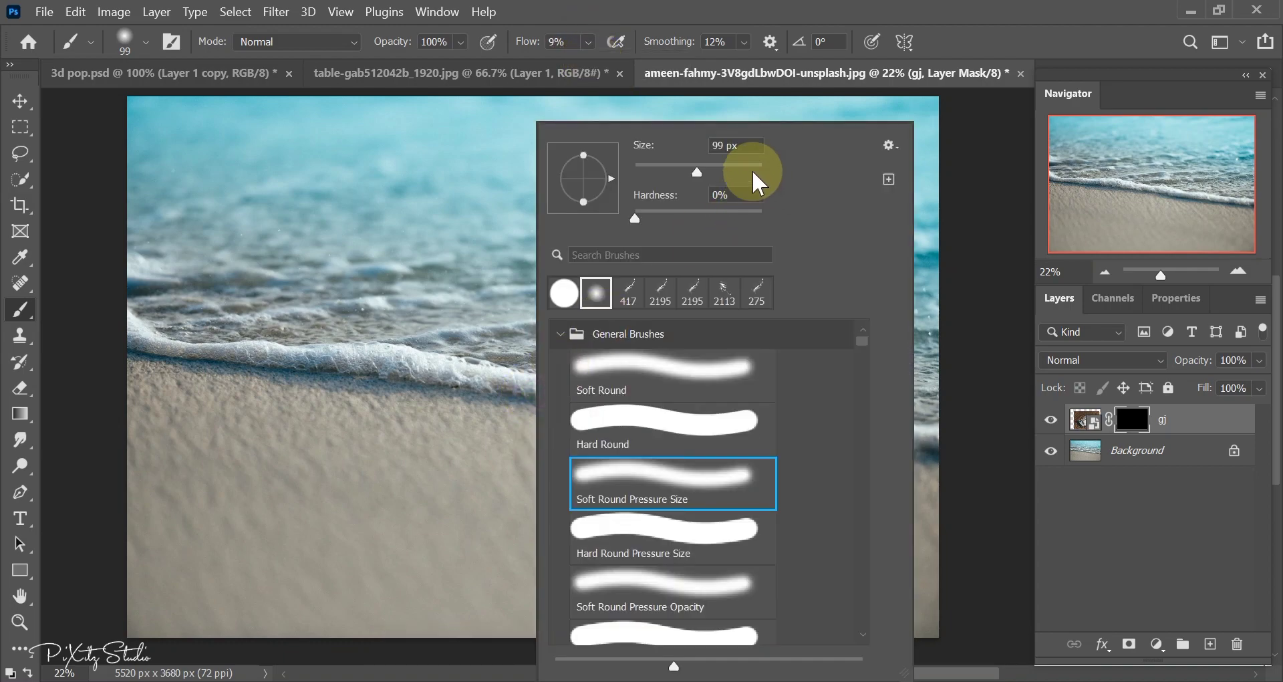
# Step: Paint white on the gj mask with the soft brush to reveal the dolphin's head, reflection and phone
pyautogui.click(490, 438)
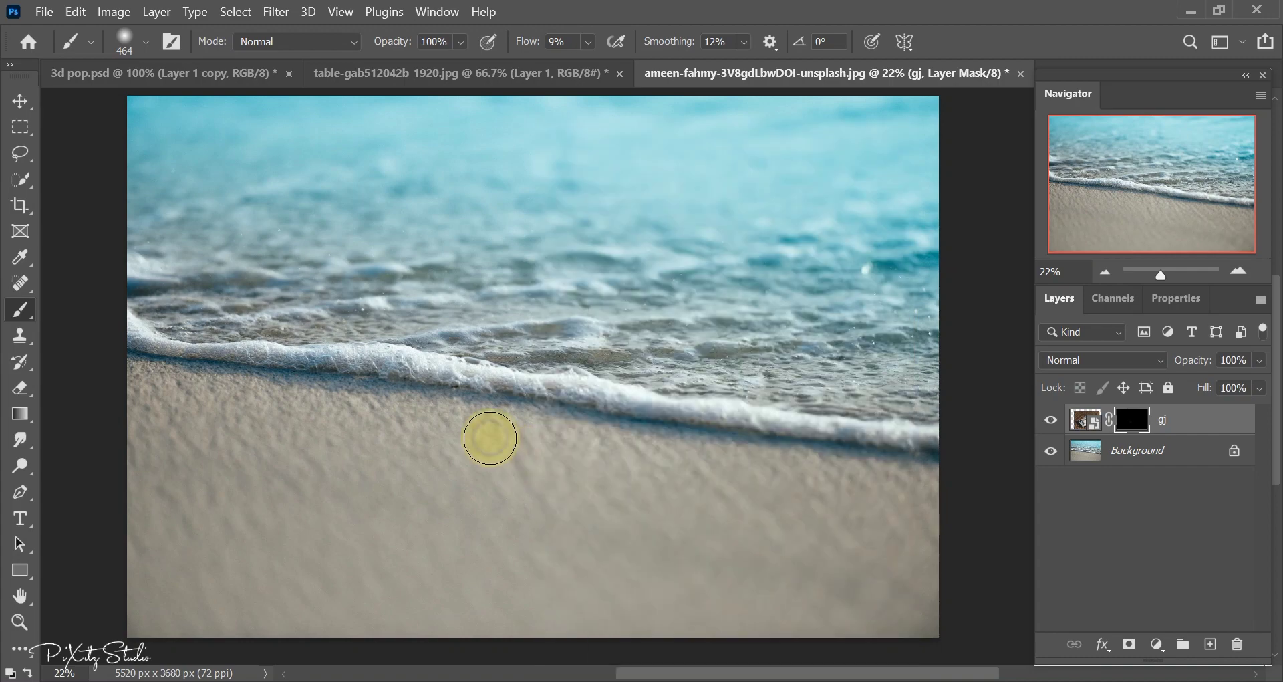
pyautogui.moveTo(531, 403)
pyautogui.mouseDown()
pyautogui.moveTo(435, 466)
pyautogui.moveTo(538, 429)
pyautogui.moveTo(508, 459)
pyautogui.moveTo(571, 402)
pyautogui.moveTo(452, 444)
pyautogui.moveTo(475, 378)
pyautogui.moveTo(552, 479)
pyautogui.moveTo(551, 402)
pyautogui.moveTo(524, 363)
pyautogui.moveTo(530, 349)
pyautogui.moveTo(467, 415)
pyautogui.moveTo(548, 319)
pyautogui.moveTo(458, 372)
pyautogui.moveTo(492, 339)
pyautogui.moveTo(550, 320)
pyautogui.moveTo(450, 375)
pyautogui.moveTo(452, 343)
pyautogui.moveTo(510, 289)
pyautogui.moveTo(475, 401)
pyautogui.moveTo(482, 306)
pyautogui.moveTo(530, 332)
pyautogui.moveTo(592, 298)
pyautogui.moveTo(557, 286)
pyautogui.moveTo(619, 363)
pyautogui.moveTo(587, 407)
pyautogui.moveTo(548, 379)
pyautogui.moveTo(627, 387)
pyautogui.mouseUp()
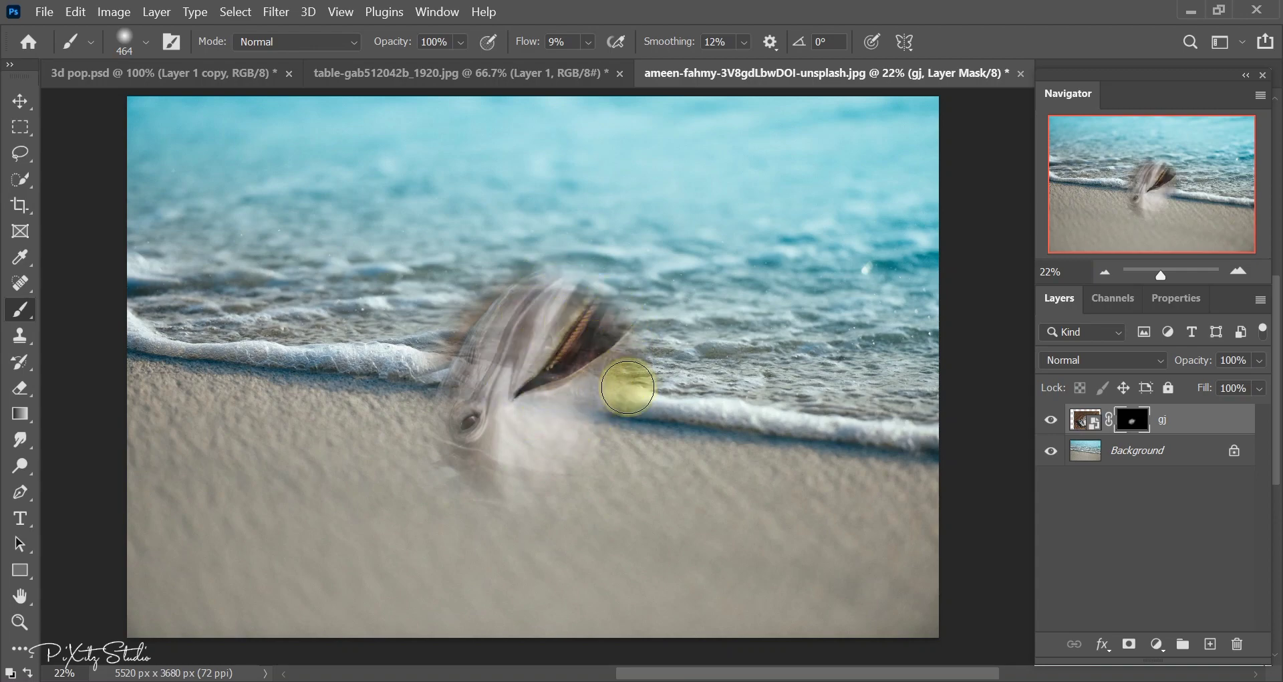
pyautogui.moveTo(398, 461)
pyautogui.mouseDown()
pyautogui.moveTo(315, 530)
pyautogui.moveTo(561, 444)
pyautogui.moveTo(373, 435)
pyautogui.moveTo(430, 401)
pyautogui.moveTo(368, 433)
pyautogui.mouseUp()
pyautogui.moveTo(360, 475)
pyautogui.mouseDown()
pyautogui.moveTo(352, 419)
pyautogui.moveTo(375, 521)
pyautogui.moveTo(484, 516)
pyautogui.moveTo(378, 530)
pyautogui.moveTo(613, 464)
pyautogui.moveTo(489, 499)
pyautogui.moveTo(688, 458)
pyautogui.moveTo(464, 499)
pyautogui.moveTo(381, 490)
pyautogui.moveTo(447, 443)
pyautogui.moveTo(620, 411)
pyautogui.moveTo(636, 424)
pyautogui.moveTo(653, 373)
pyautogui.moveTo(668, 367)
pyautogui.moveTo(676, 286)
pyautogui.moveTo(611, 284)
pyautogui.moveTo(641, 263)
pyautogui.moveTo(501, 278)
pyautogui.moveTo(606, 261)
pyautogui.moveTo(621, 278)
pyautogui.moveTo(516, 341)
pyautogui.mouseUp()
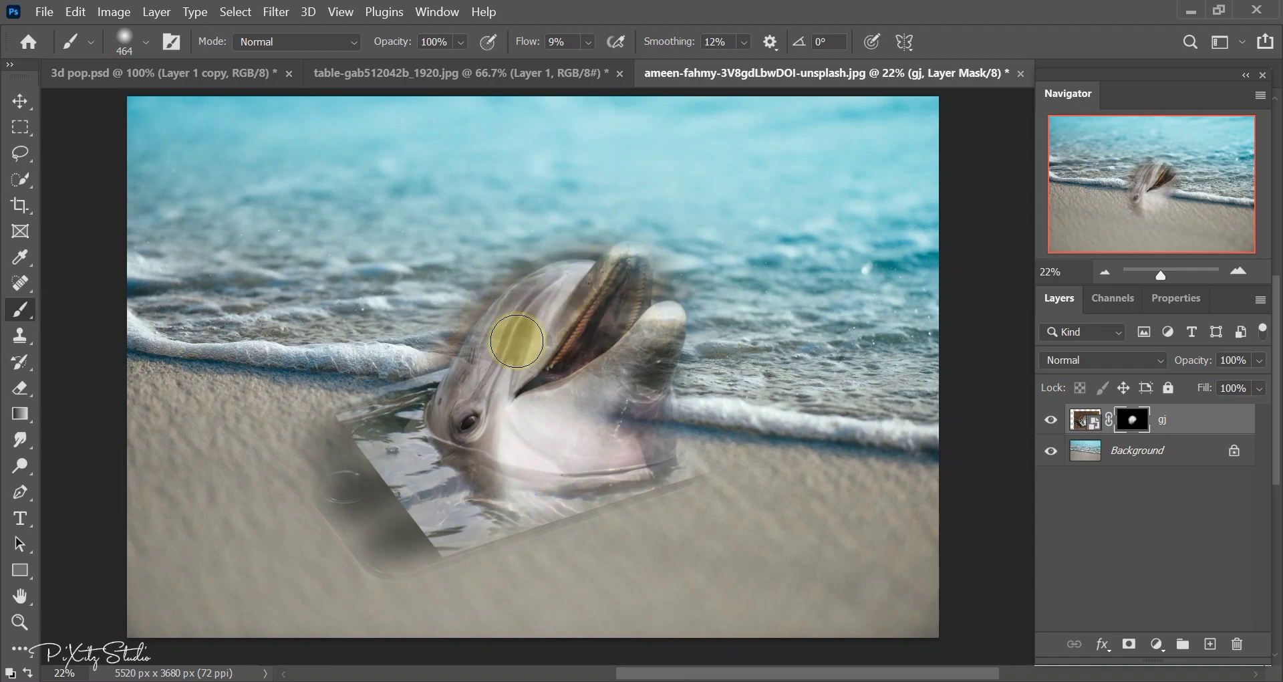
pyautogui.rightClick(517, 342)
# Step: Switch to a Hard Round brush and crisply reveal the dolphin's head and the phone's right edge
pyautogui.click(618, 415)
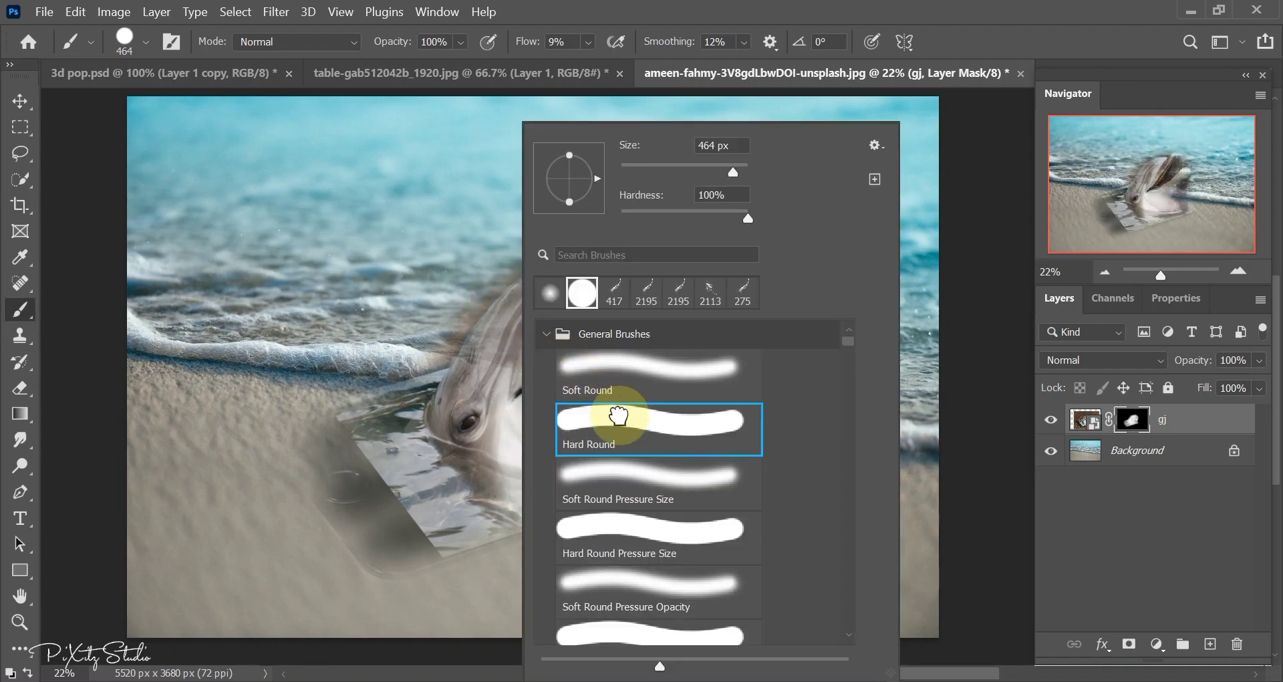
pyautogui.click(510, 394)
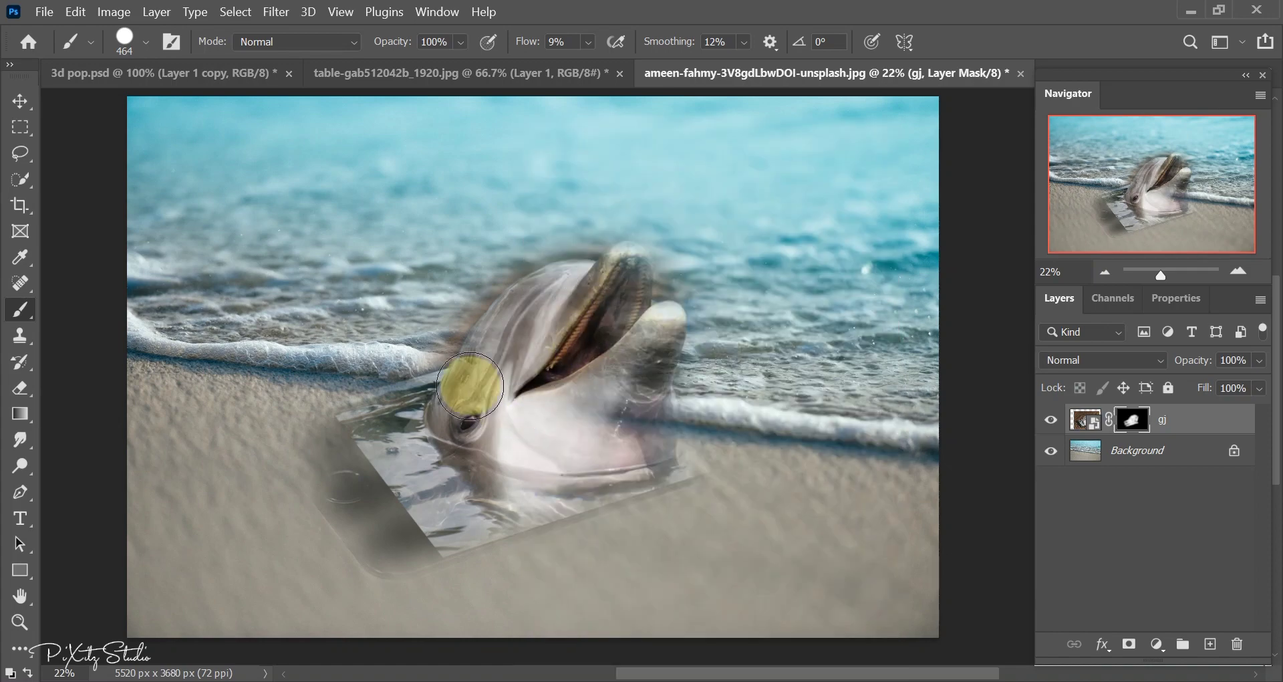
pyautogui.moveTo(470, 386)
pyautogui.mouseDown()
pyautogui.moveTo(473, 367)
pyautogui.moveTo(552, 295)
pyautogui.moveTo(521, 302)
pyautogui.moveTo(616, 305)
pyautogui.moveTo(624, 283)
pyautogui.moveTo(659, 315)
pyautogui.moveTo(661, 335)
pyautogui.moveTo(543, 411)
pyautogui.moveTo(515, 344)
pyautogui.moveTo(390, 418)
pyautogui.moveTo(320, 442)
pyautogui.moveTo(467, 381)
pyautogui.moveTo(333, 435)
pyautogui.moveTo(315, 418)
pyautogui.moveTo(430, 381)
pyautogui.moveTo(307, 444)
pyautogui.moveTo(366, 535)
pyautogui.moveTo(281, 449)
pyautogui.moveTo(327, 519)
pyautogui.moveTo(482, 458)
pyautogui.moveTo(398, 446)
pyautogui.moveTo(372, 530)
pyautogui.moveTo(392, 553)
pyautogui.moveTo(367, 536)
pyautogui.moveTo(547, 499)
pyautogui.moveTo(430, 530)
pyautogui.moveTo(459, 530)
pyautogui.moveTo(413, 548)
pyautogui.moveTo(579, 481)
pyautogui.moveTo(519, 521)
pyautogui.moveTo(587, 487)
pyautogui.moveTo(493, 518)
pyautogui.moveTo(692, 464)
pyautogui.moveTo(381, 555)
pyautogui.moveTo(598, 441)
pyautogui.moveTo(610, 387)
pyautogui.moveTo(662, 438)
pyautogui.moveTo(702, 422)
pyautogui.moveTo(619, 449)
pyautogui.moveTo(721, 446)
pyautogui.moveTo(673, 450)
pyautogui.moveTo(756, 430)
pyautogui.moveTo(586, 465)
pyautogui.moveTo(644, 430)
pyautogui.moveTo(648, 407)
pyautogui.moveTo(609, 420)
pyautogui.moveTo(728, 409)
pyautogui.moveTo(534, 441)
pyautogui.mouseUp()
pyautogui.moveTo(702, 452)
pyautogui.mouseDown()
pyautogui.moveTo(750, 438)
pyautogui.moveTo(673, 458)
pyautogui.moveTo(773, 443)
pyautogui.moveTo(524, 516)
pyautogui.moveTo(576, 501)
pyautogui.mouseUp()
pyautogui.rightClick(511, 411)
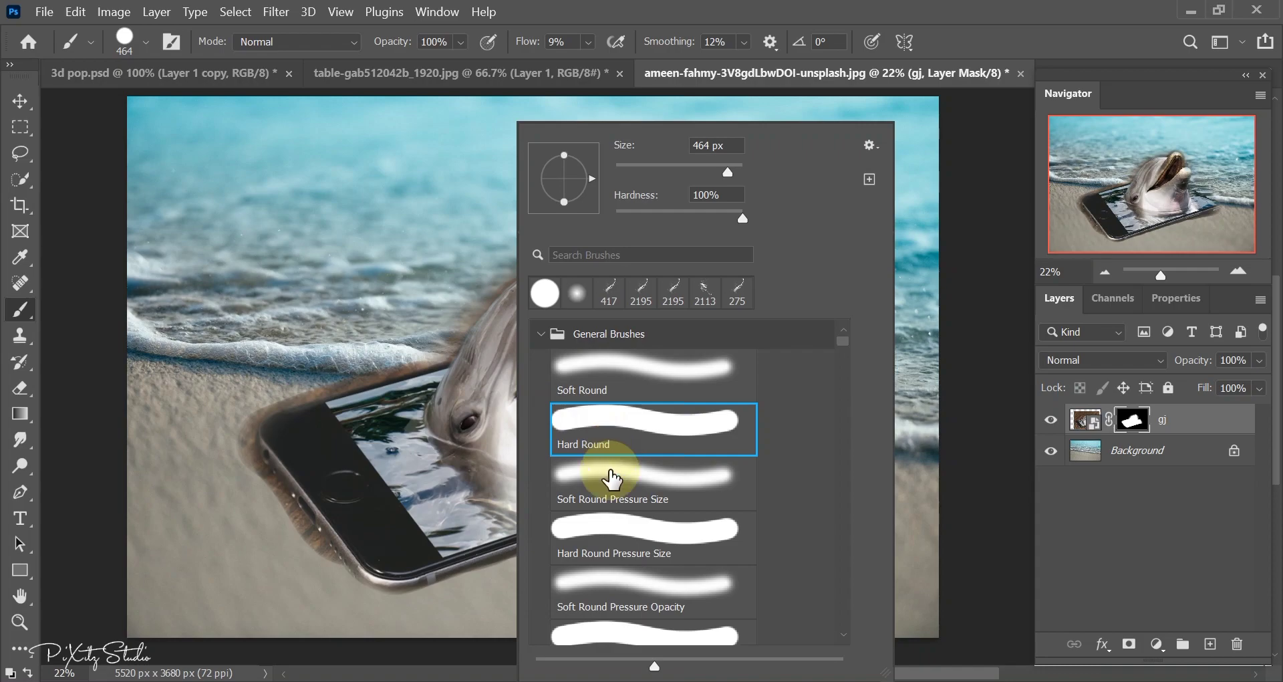
# Step: Return to the Soft Round Pressure Size brush and soften the mask along the phone's lower-left edge
pyautogui.click(611, 478)
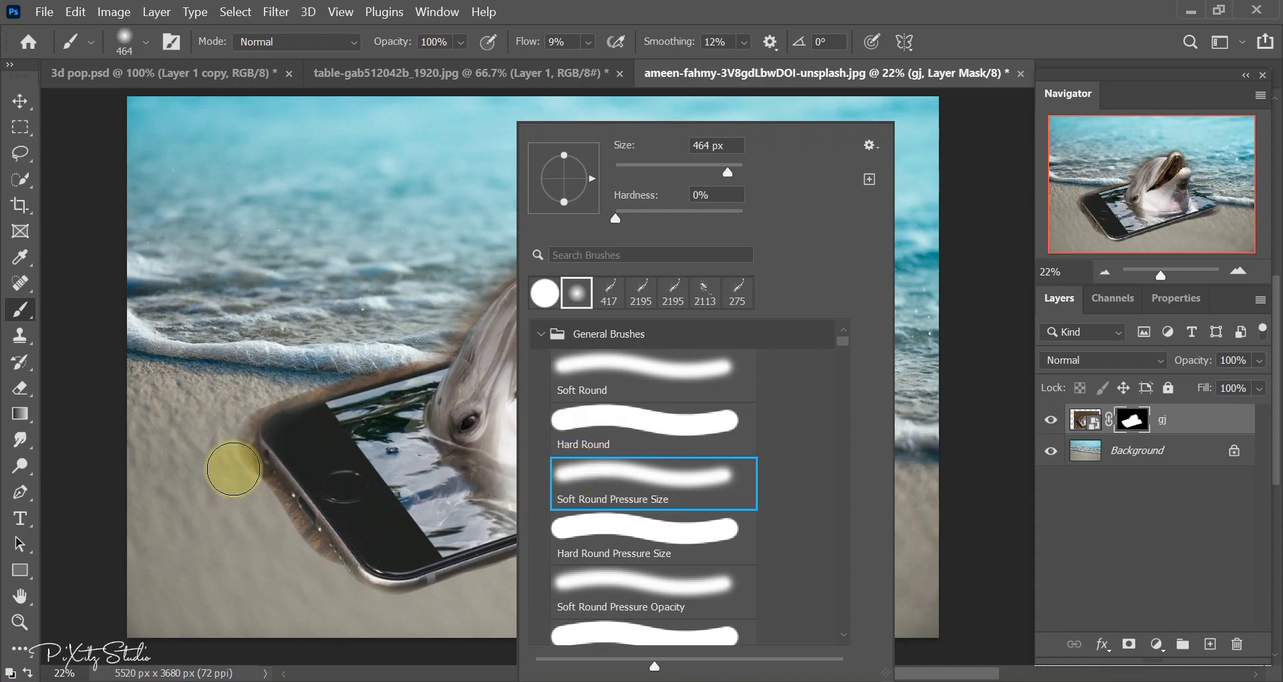
pyautogui.click(233, 468)
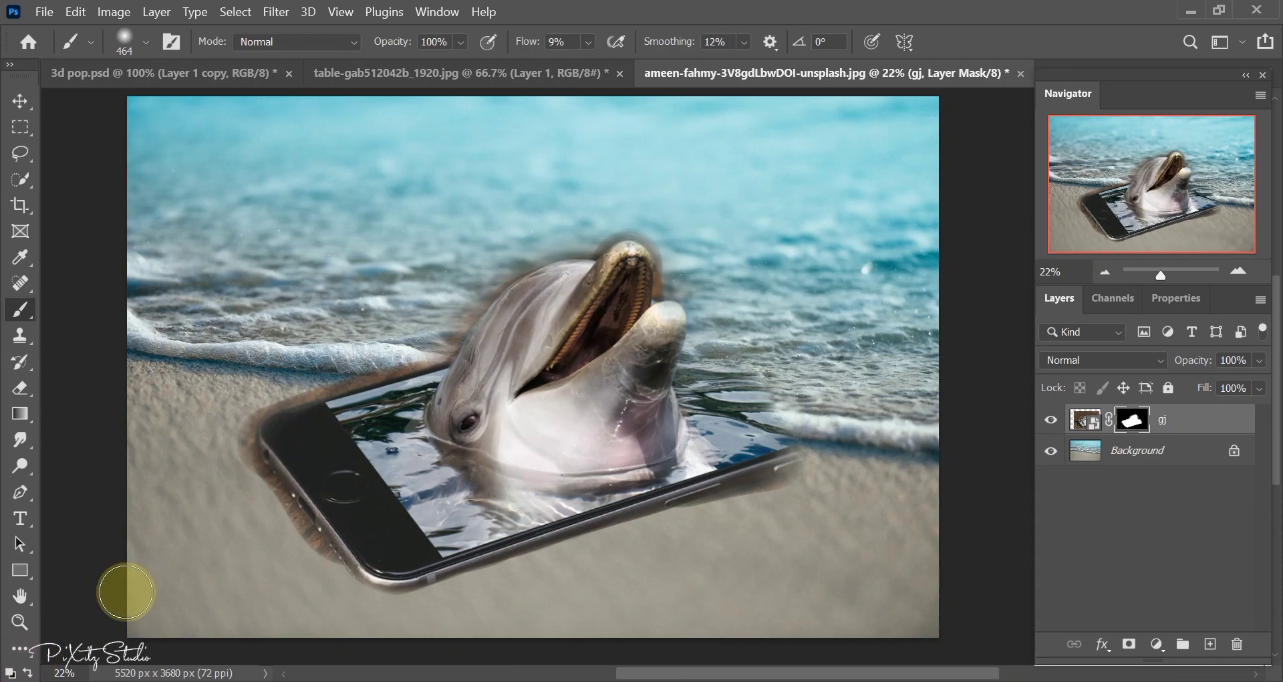
pyautogui.moveTo(237, 460)
pyautogui.mouseDown()
pyautogui.moveTo(264, 510)
pyautogui.moveTo(229, 450)
pyautogui.moveTo(300, 530)
pyautogui.moveTo(259, 509)
pyautogui.moveTo(282, 511)
pyautogui.moveTo(307, 553)
pyautogui.moveTo(290, 555)
pyautogui.moveTo(207, 423)
pyautogui.mouseUp()
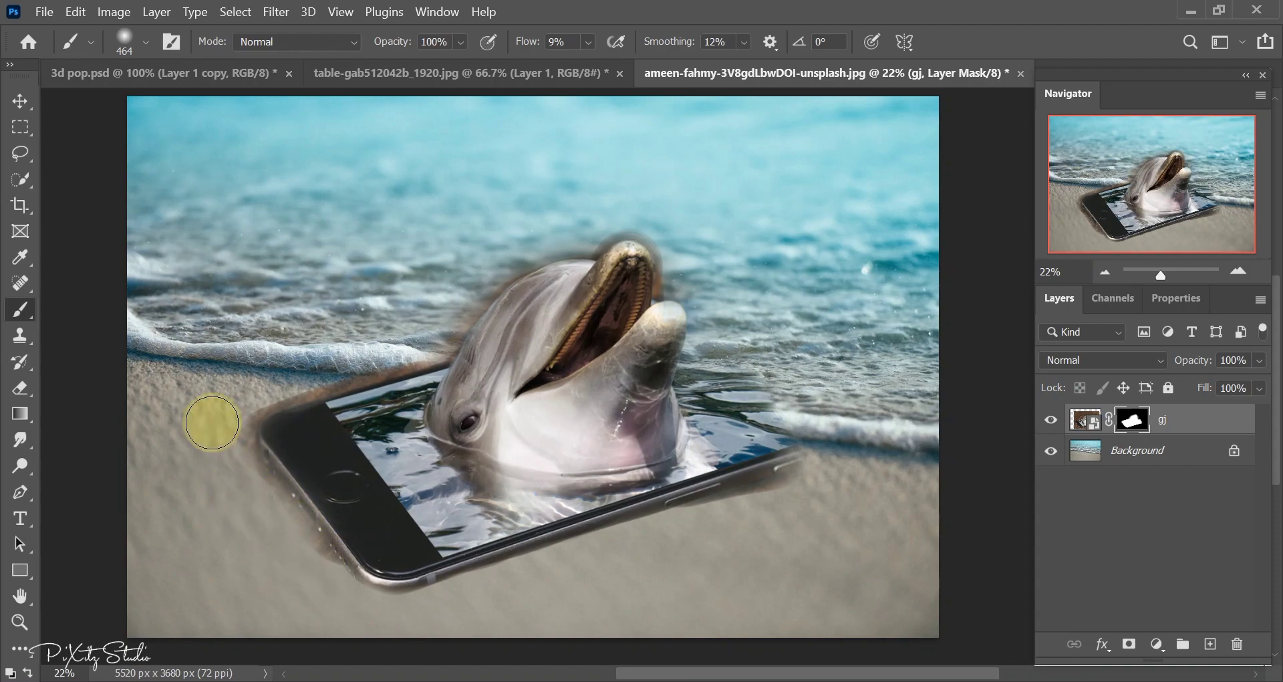
# Step: Shrink the brush to 86 px and blend the phone's top edge and nearby wave foam
pyautogui.rightClick(263, 375)
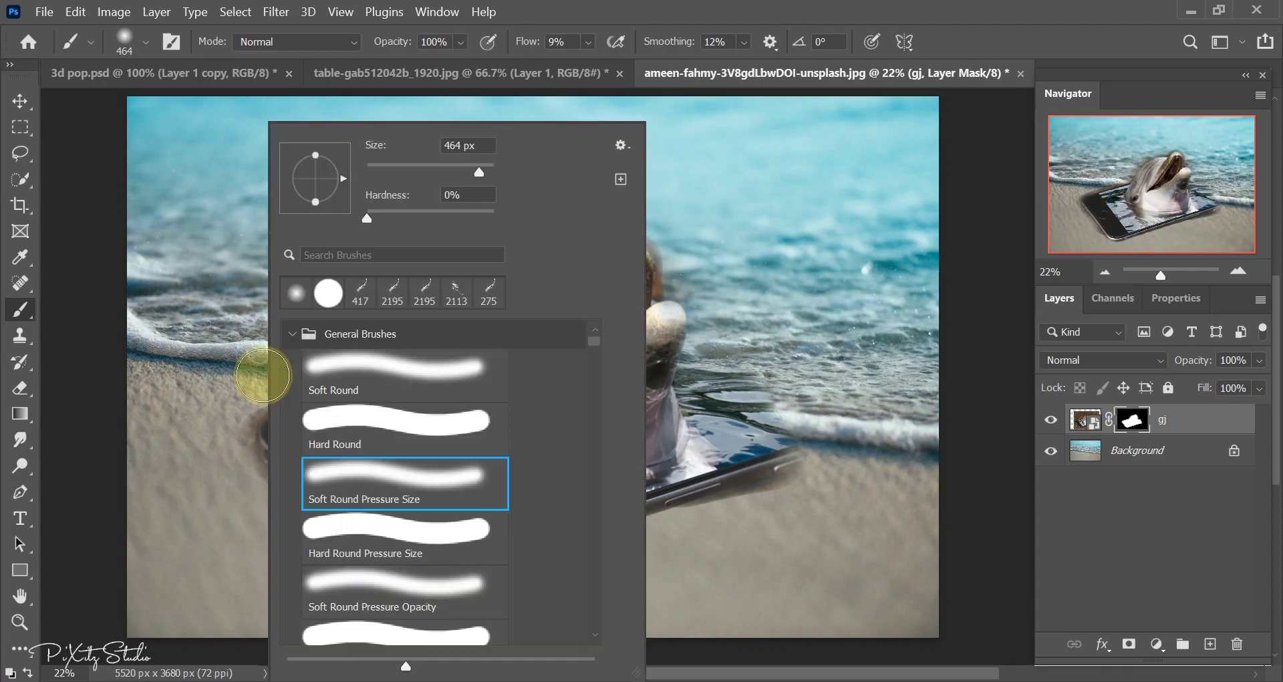
pyautogui.click(421, 165)
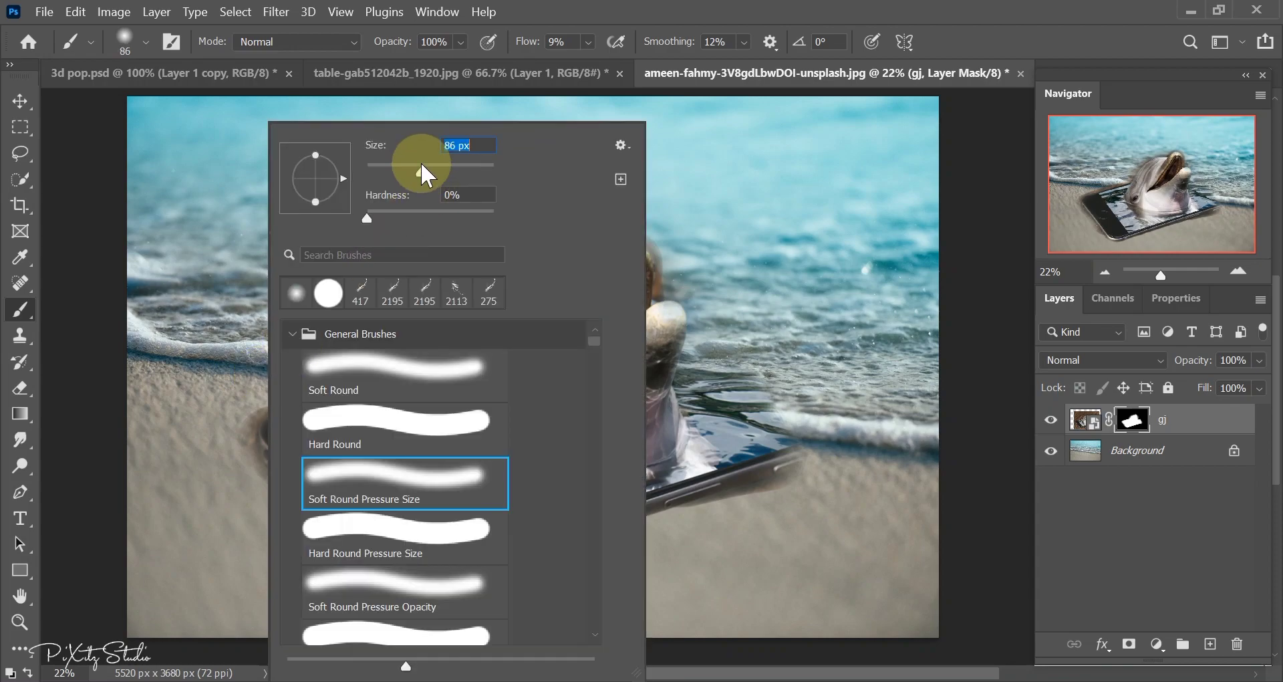
pyautogui.click(250, 405)
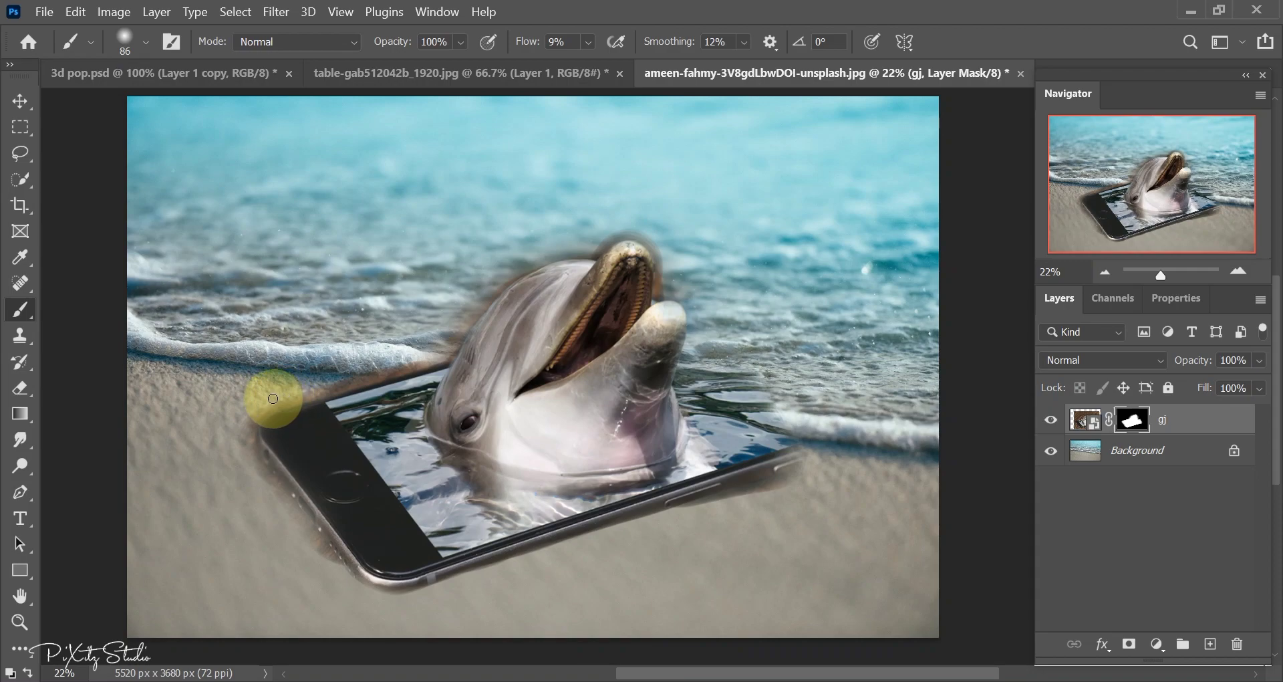
pyautogui.moveTo(274, 398)
pyautogui.mouseDown()
pyautogui.moveTo(343, 367)
pyautogui.moveTo(441, 357)
pyautogui.moveTo(353, 379)
pyautogui.mouseUp()
pyautogui.moveTo(348, 381)
pyautogui.mouseDown()
pyautogui.moveTo(403, 377)
pyautogui.moveTo(329, 367)
pyautogui.moveTo(421, 358)
pyautogui.moveTo(343, 372)
pyautogui.moveTo(387, 367)
pyautogui.moveTo(283, 400)
pyautogui.moveTo(335, 387)
pyautogui.moveTo(247, 430)
pyautogui.moveTo(337, 570)
pyautogui.moveTo(301, 530)
pyautogui.moveTo(510, 357)
pyautogui.moveTo(490, 287)
pyautogui.moveTo(462, 326)
pyautogui.moveTo(468, 278)
pyautogui.moveTo(476, 298)
pyautogui.moveTo(568, 254)
pyautogui.mouseUp()
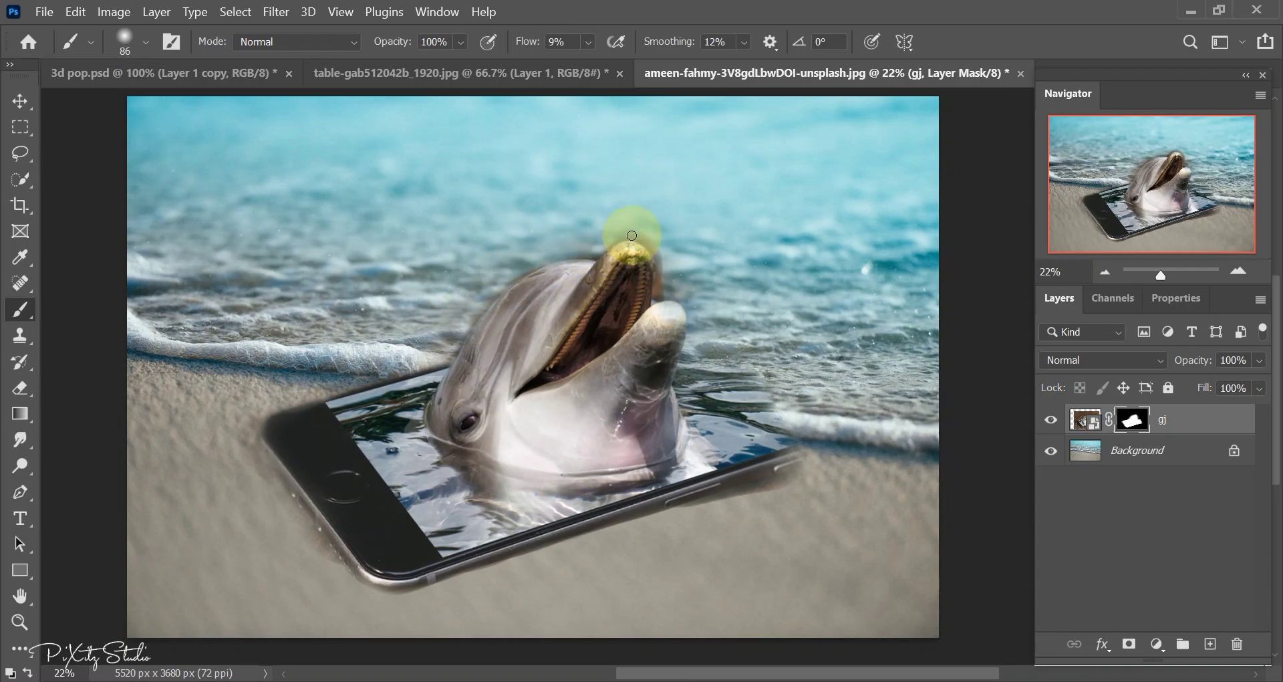
# Step: Soften the mask around the dolphin's snout and head, and blend the phone's lower edge toward the foam
pyautogui.moveTo(639, 233)
pyautogui.mouseDown()
pyautogui.moveTo(688, 199)
pyautogui.moveTo(653, 246)
pyautogui.moveTo(643, 235)
pyautogui.moveTo(664, 298)
pyautogui.moveTo(672, 235)
pyautogui.moveTo(658, 291)
pyautogui.moveTo(656, 262)
pyautogui.mouseUp()
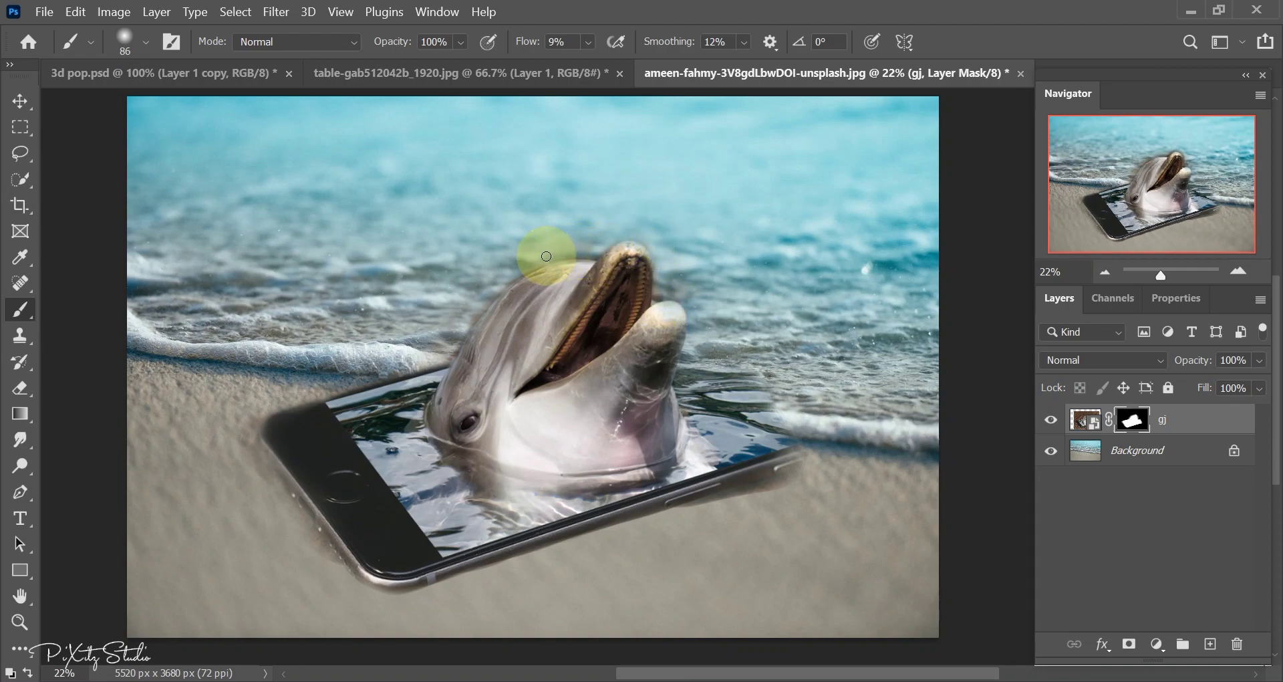
pyautogui.moveTo(573, 259)
pyautogui.mouseDown()
pyautogui.moveTo(664, 381)
pyautogui.moveTo(834, 440)
pyautogui.moveTo(740, 508)
pyautogui.moveTo(789, 480)
pyautogui.moveTo(689, 516)
pyautogui.moveTo(773, 473)
pyautogui.moveTo(765, 493)
pyautogui.moveTo(675, 516)
pyautogui.moveTo(791, 487)
pyautogui.moveTo(653, 534)
pyautogui.moveTo(790, 478)
pyautogui.moveTo(553, 560)
pyautogui.moveTo(263, 573)
pyautogui.moveTo(30, 662)
pyautogui.moveTo(473, 568)
pyautogui.moveTo(423, 588)
pyautogui.moveTo(530, 544)
pyautogui.moveTo(501, 550)
pyautogui.moveTo(707, 497)
pyautogui.moveTo(635, 524)
pyautogui.moveTo(670, 518)
pyautogui.moveTo(594, 525)
pyautogui.moveTo(615, 515)
pyautogui.moveTo(452, 583)
pyautogui.moveTo(499, 544)
pyautogui.moveTo(550, 530)
pyautogui.moveTo(418, 592)
pyautogui.moveTo(552, 532)
pyautogui.moveTo(375, 534)
pyautogui.moveTo(346, 564)
pyautogui.moveTo(355, 584)
pyautogui.moveTo(409, 595)
pyautogui.mouseUp()
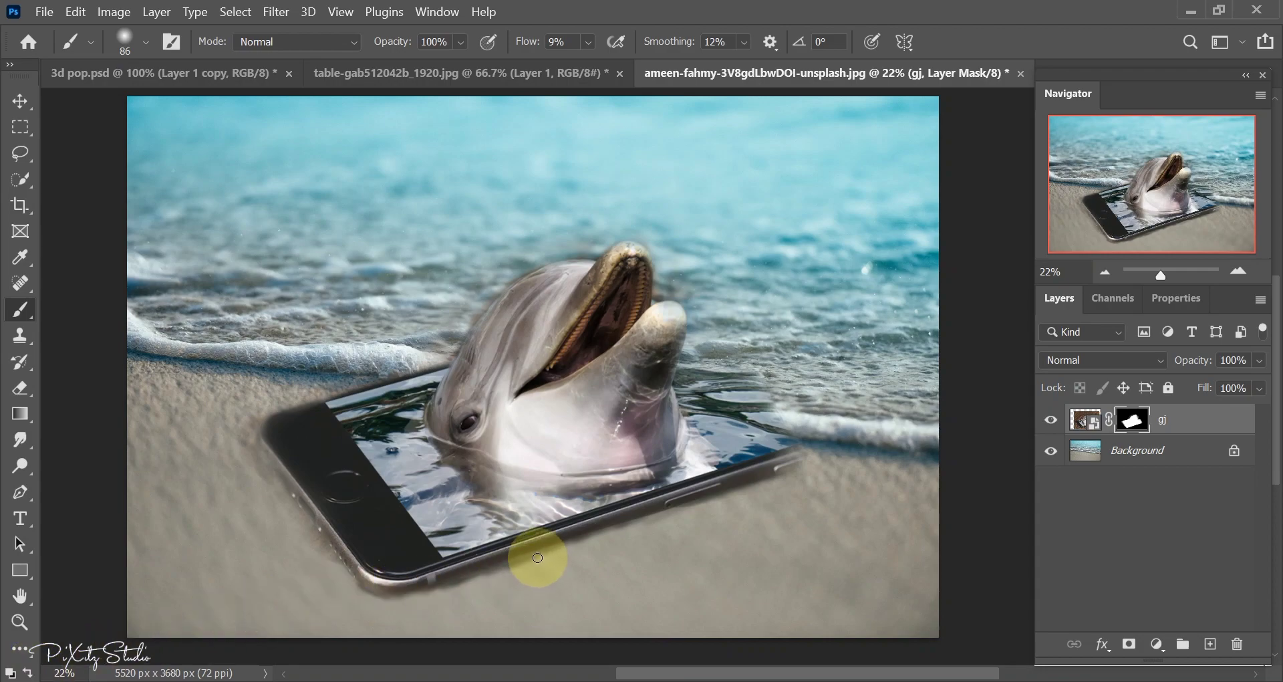
pyautogui.moveTo(483, 576)
pyautogui.mouseDown()
pyautogui.moveTo(424, 593)
pyautogui.moveTo(591, 542)
pyautogui.moveTo(530, 553)
pyautogui.moveTo(625, 515)
pyautogui.moveTo(387, 593)
pyautogui.moveTo(309, 539)
pyautogui.moveTo(323, 562)
pyautogui.moveTo(303, 518)
pyautogui.moveTo(335, 576)
pyautogui.moveTo(272, 495)
pyautogui.moveTo(238, 412)
pyautogui.moveTo(263, 386)
pyautogui.moveTo(258, 400)
pyautogui.moveTo(667, 302)
pyautogui.moveTo(516, 429)
pyautogui.mouseUp()
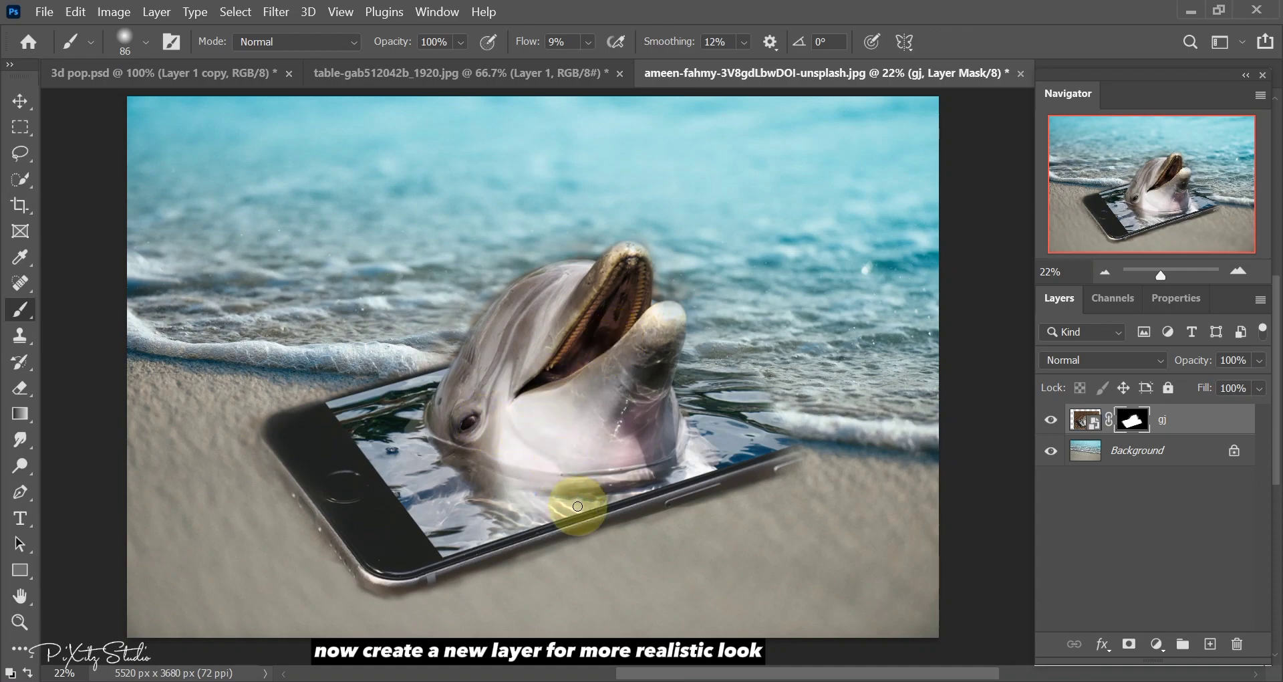
pyautogui.moveTo(582, 531)
pyautogui.mouseDown()
pyautogui.moveTo(751, 415)
pyautogui.moveTo(822, 415)
pyautogui.moveTo(819, 430)
pyautogui.moveTo(785, 436)
pyautogui.moveTo(773, 401)
pyautogui.moveTo(724, 381)
pyautogui.moveTo(444, 459)
pyautogui.moveTo(477, 424)
pyautogui.mouseUp()
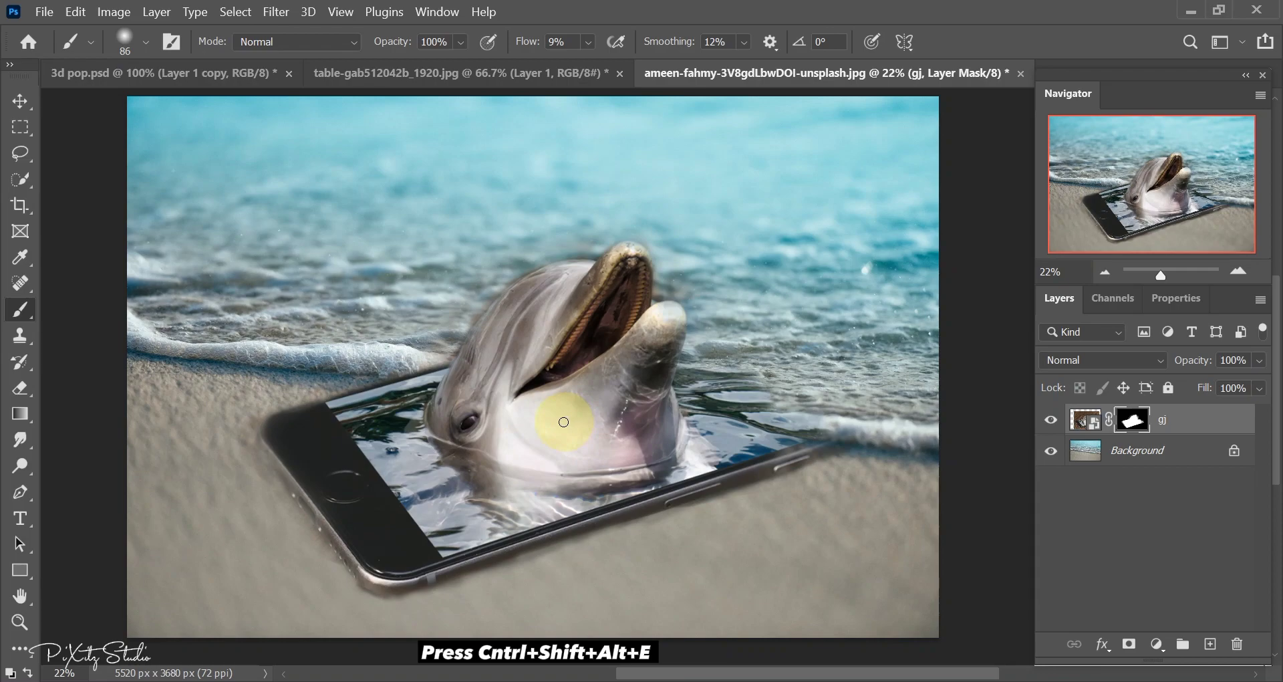
# Step: Soften the mask across the dolphin's chin, then stamp all visible layers into a new Layer 1 above gj
pyautogui.moveTo(608, 413); pyautogui.dragTo(693, 388)
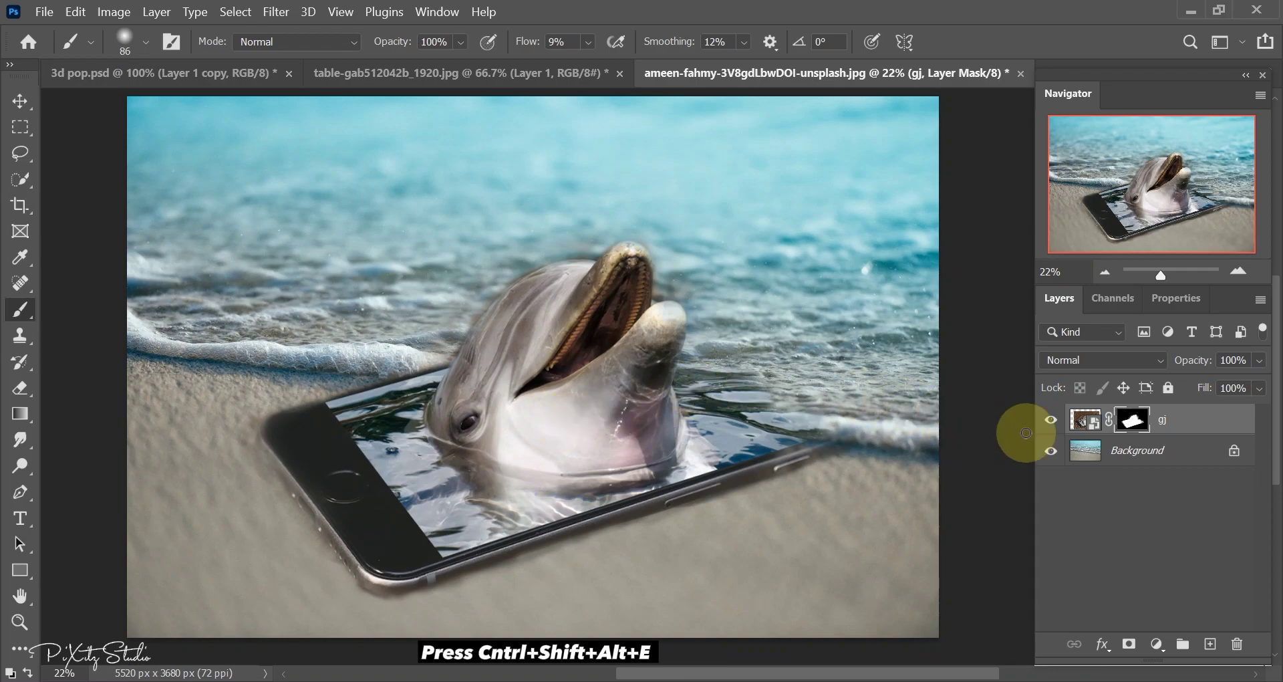
pyautogui.click(1085, 419)
pyautogui.click(1211, 644)
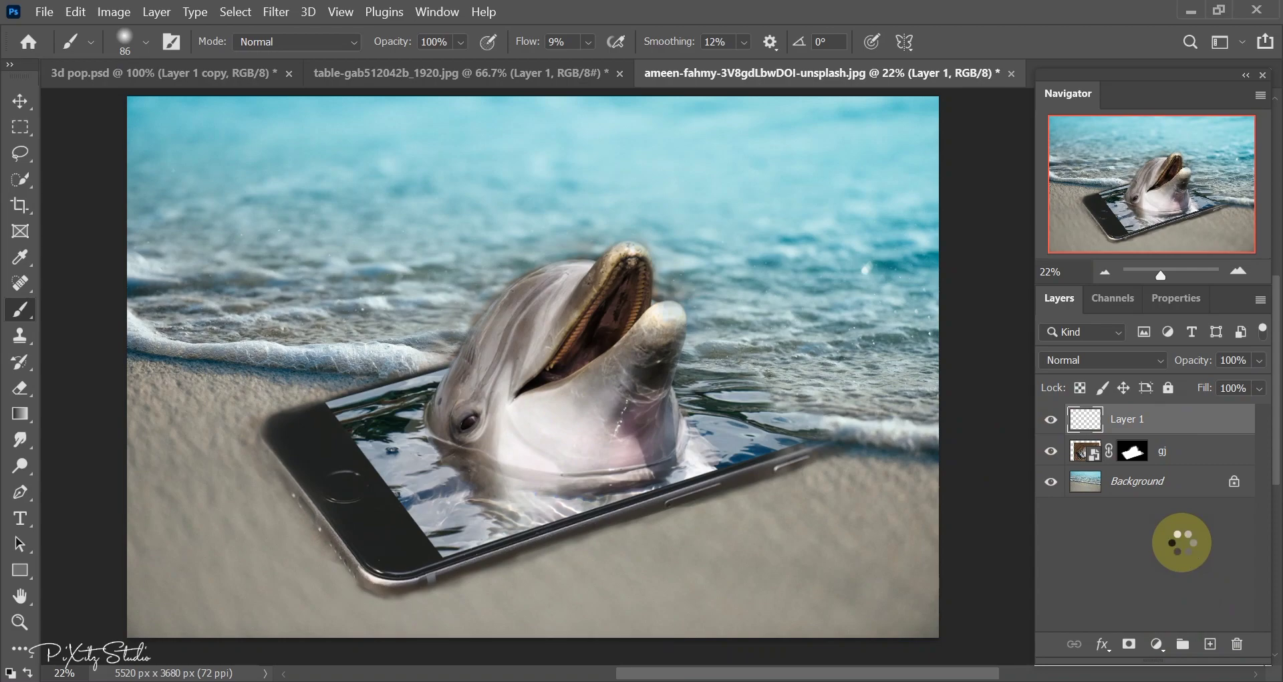
pyautogui.hotkey('ctrl', 'shift', 'alt', 'e')
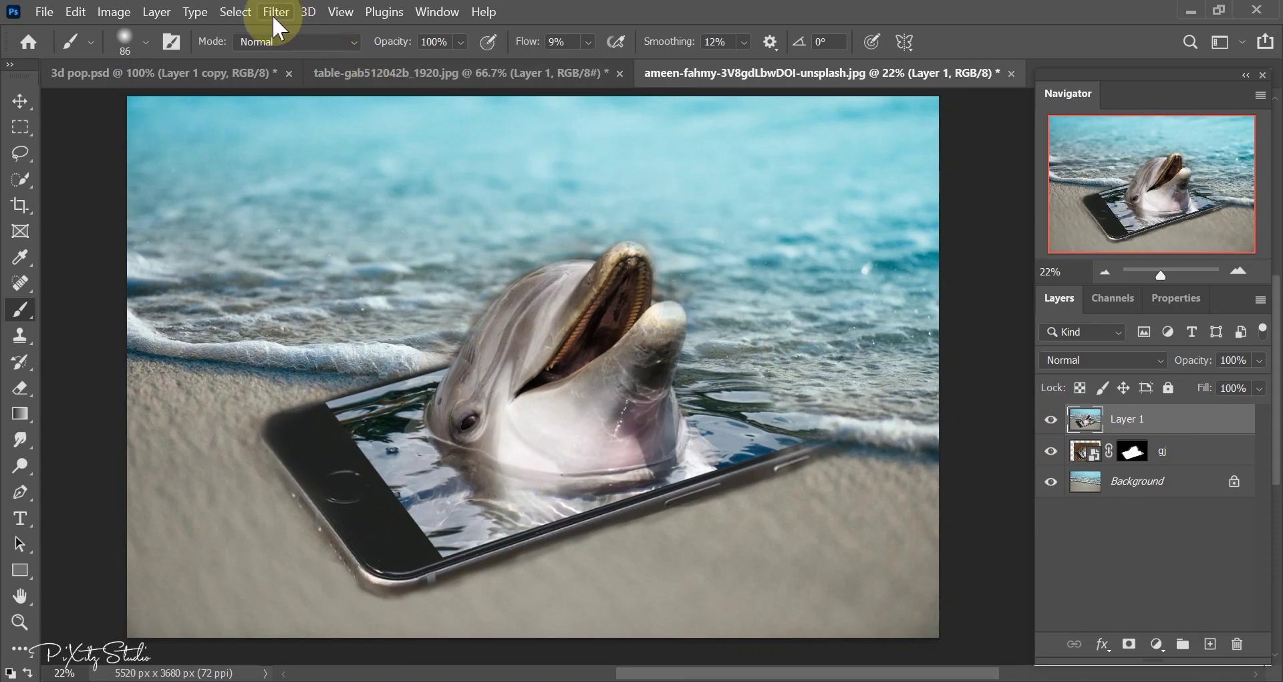
# Step: Open the Camera Raw Filter on Layer 1 and warm Temperature to +5
pyautogui.click(274, 12)
pyautogui.click(351, 146)
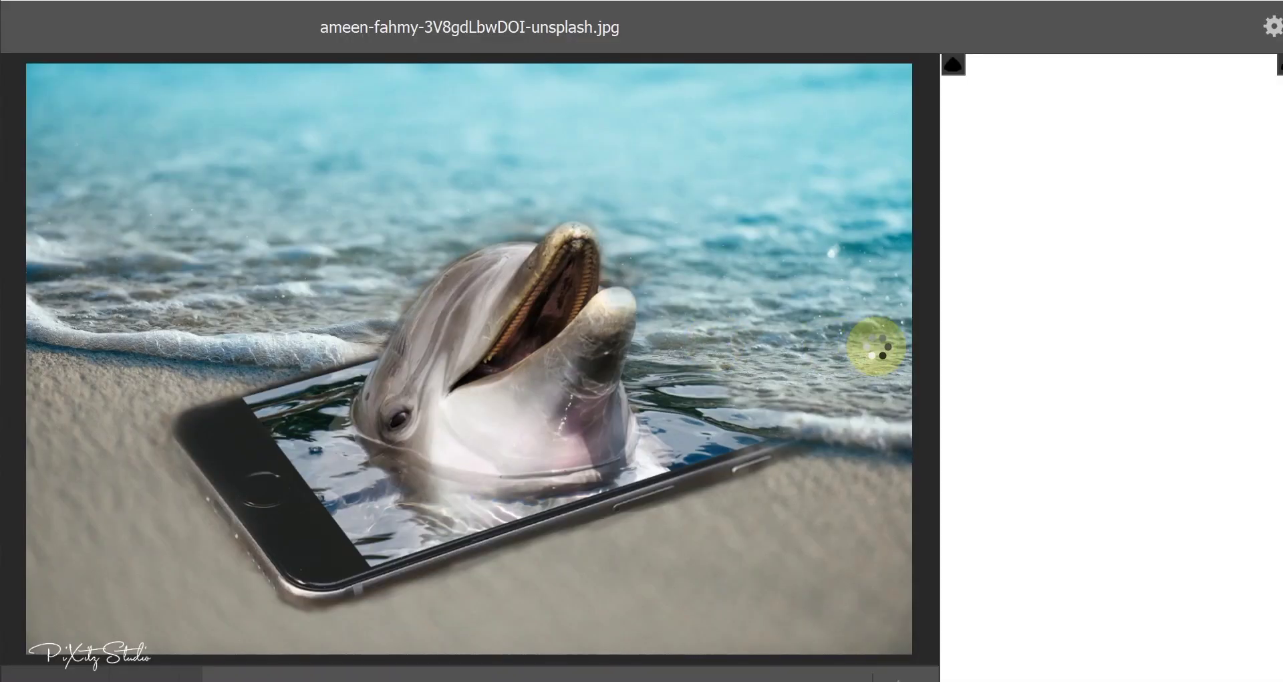
pyautogui.moveTo(1111, 480); pyautogui.dragTo(1117, 478)
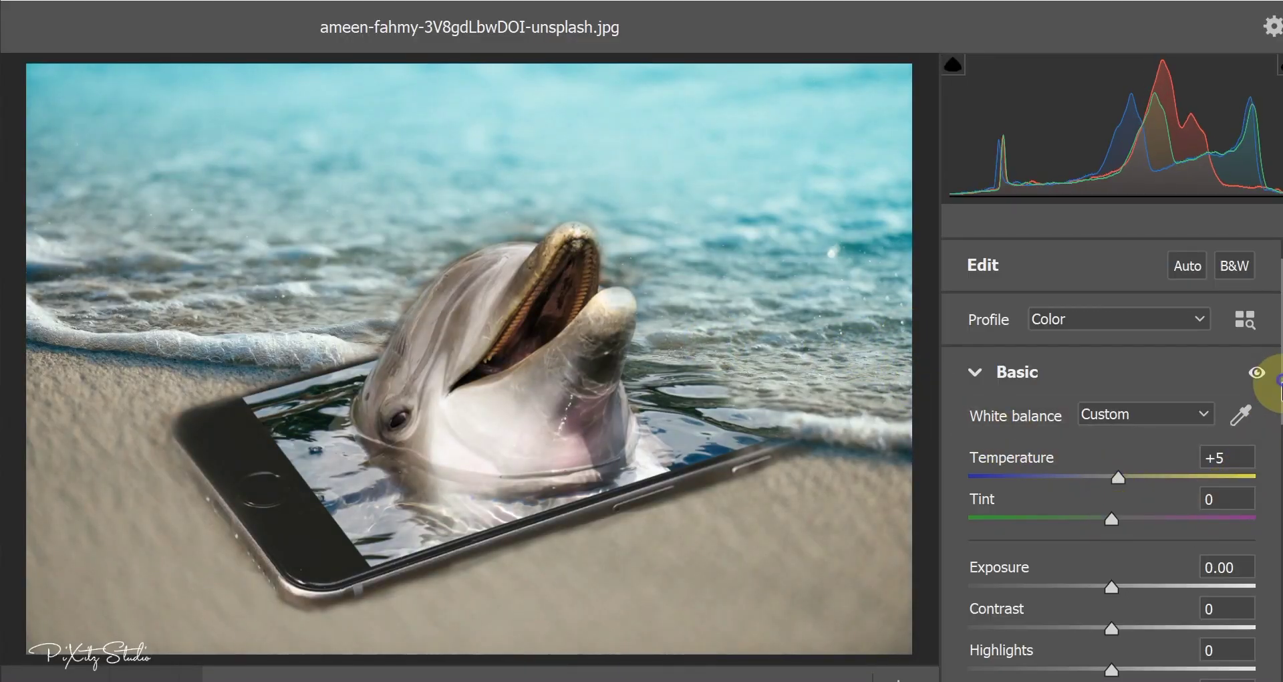
pyautogui.scroll(-5, 1259, 401)
pyautogui.scroll(-2, 1259, 435)
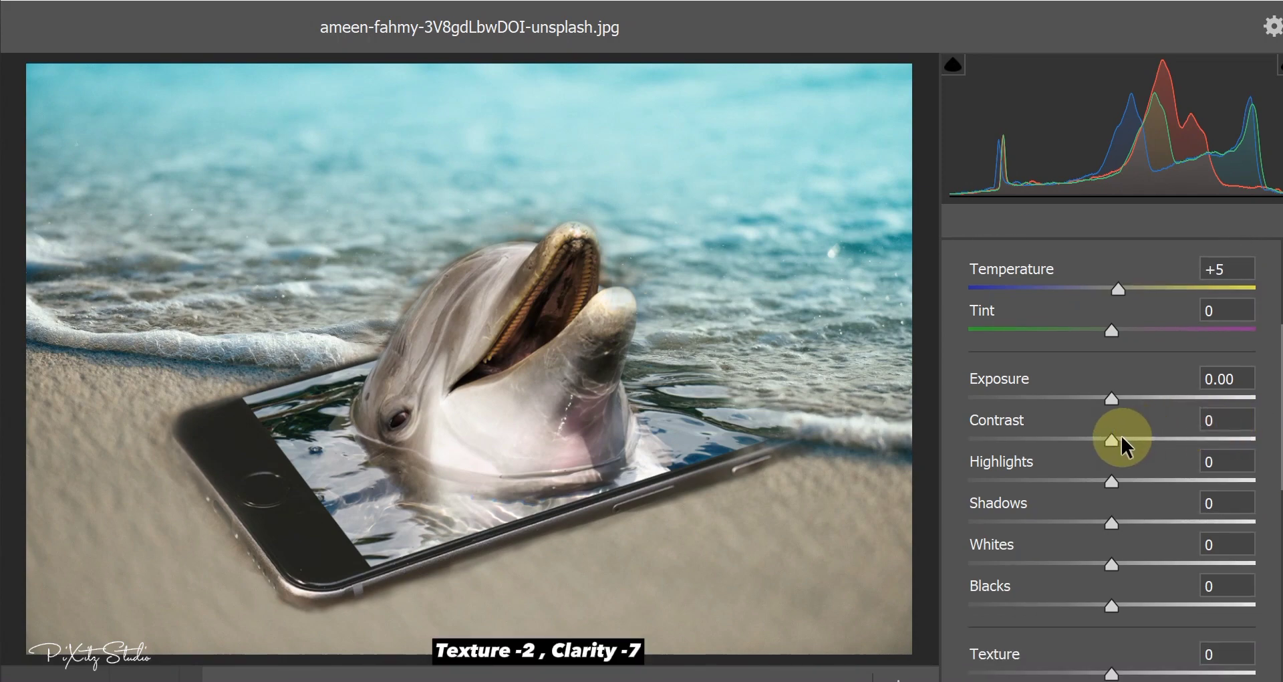
# Step: Set Contrast +4, Texture -2, Clarity +7 and Saturation +2, then apply the grade
pyautogui.moveTo(1111, 440)
pyautogui.mouseDown()
pyautogui.moveTo(1122, 440)
pyautogui.moveTo(1087, 440)
pyautogui.moveTo(1121, 441)
pyautogui.mouseUp()
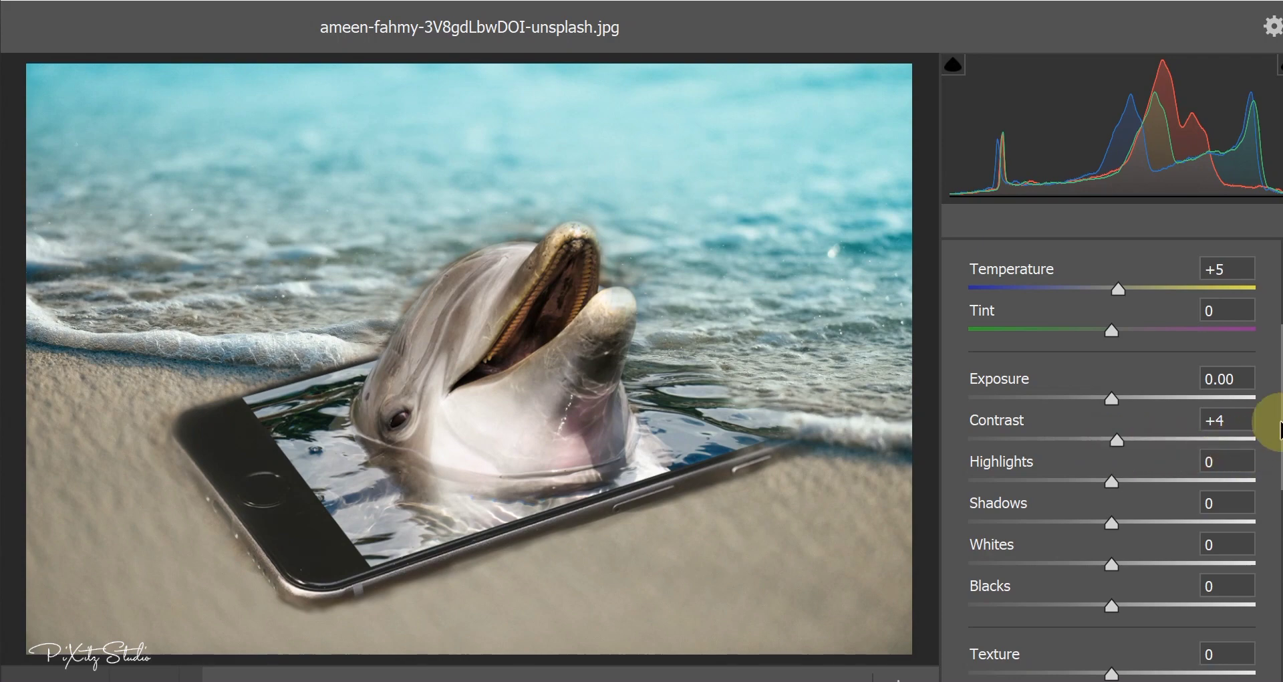
pyautogui.moveTo(1278, 423); pyautogui.dragTo(1280, 476)
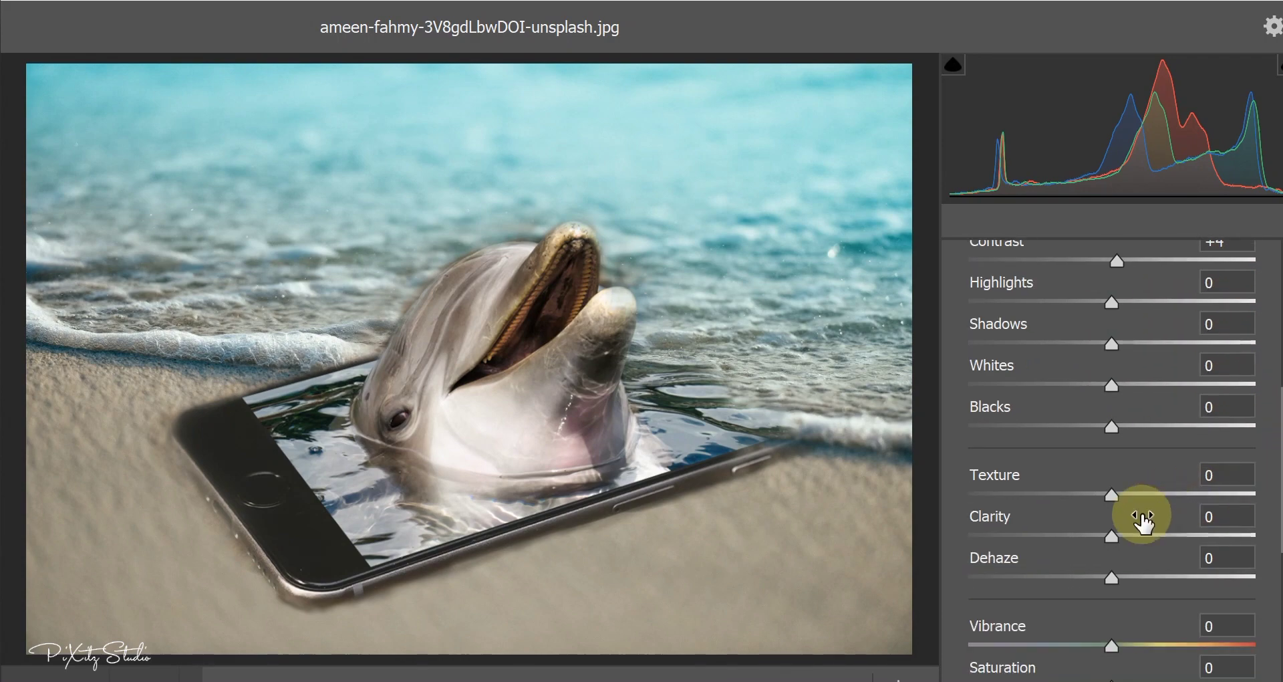
pyautogui.moveTo(1117, 496); pyautogui.dragTo(1123, 535)
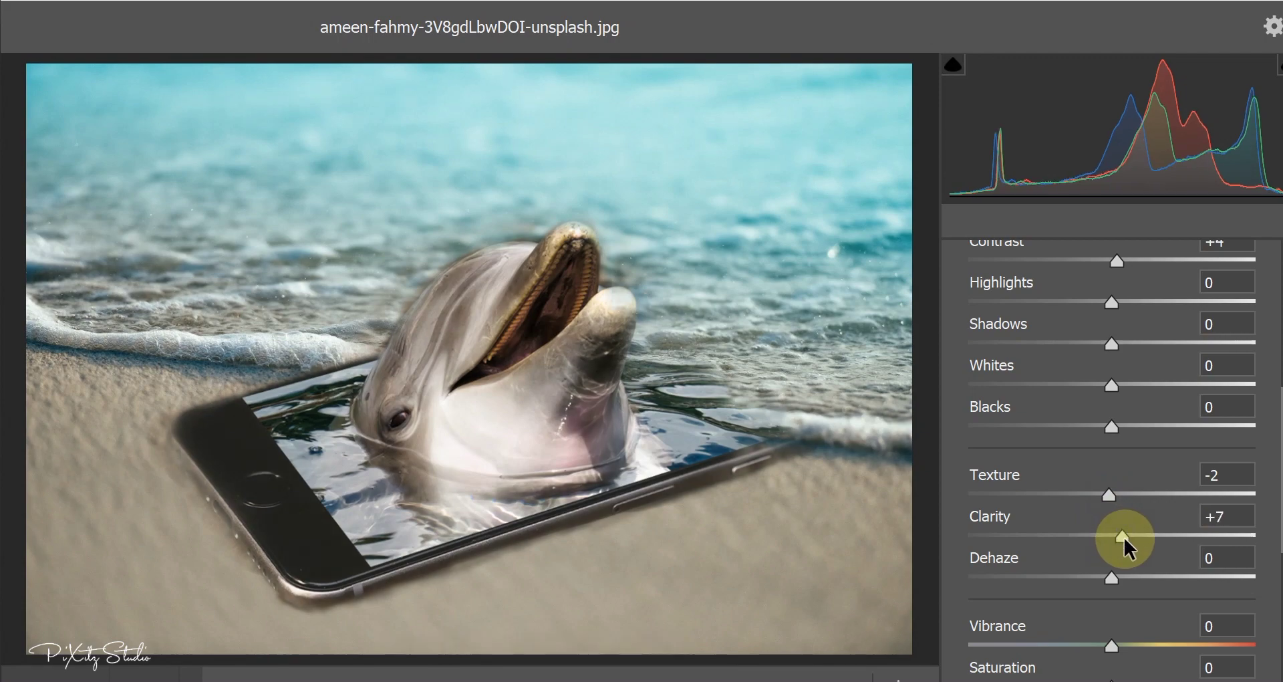
pyautogui.moveTo(1279, 462); pyautogui.dragTo(1216, 532)
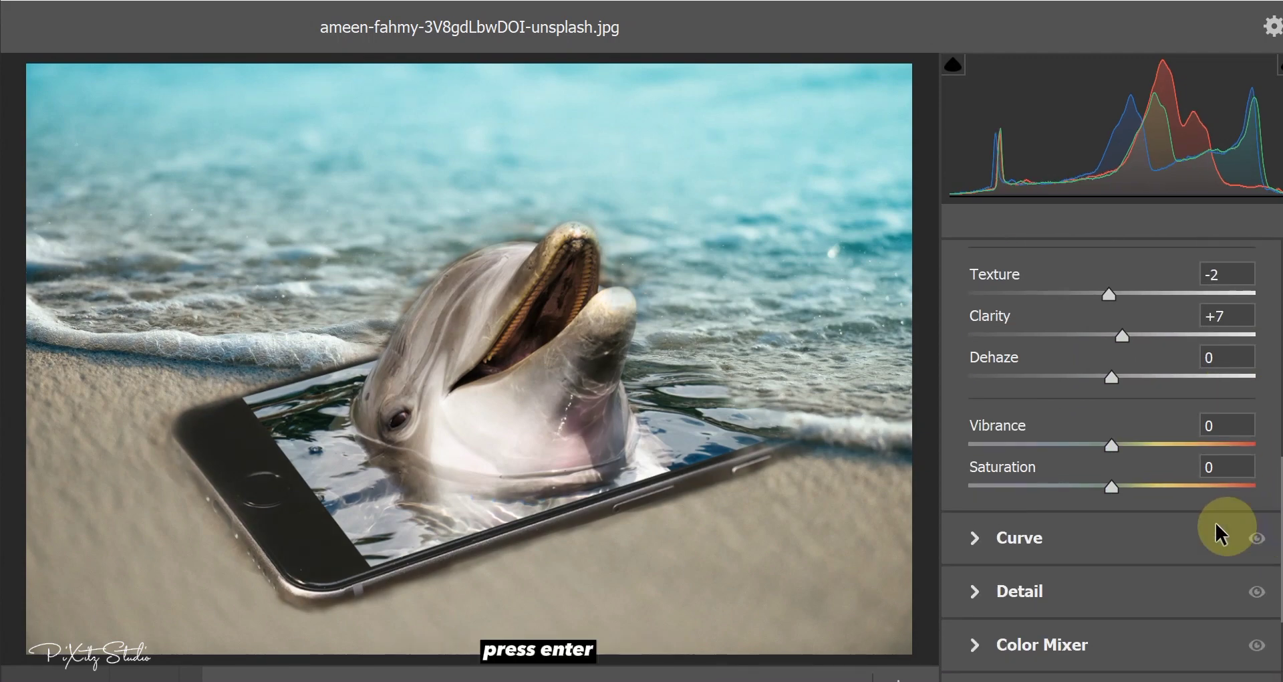
pyautogui.moveTo(1116, 488); pyautogui.dragTo(1119, 488)
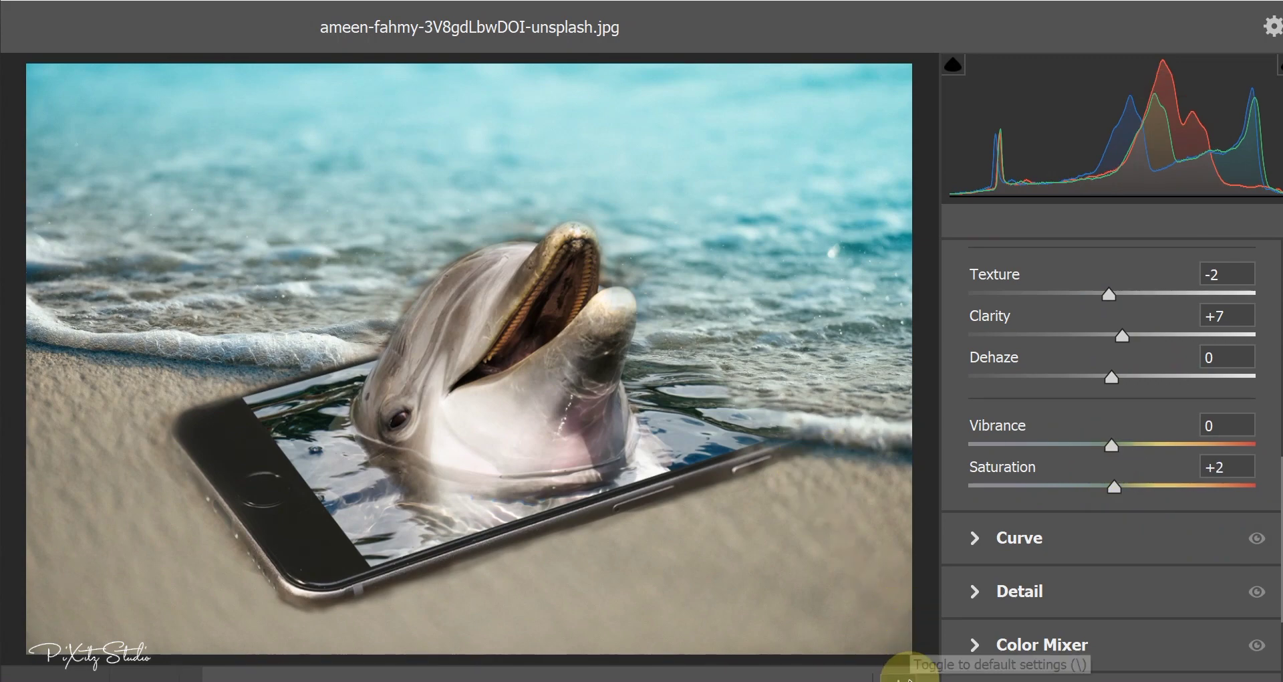
pyautogui.click(895, 677)
pyautogui.click(896, 677)
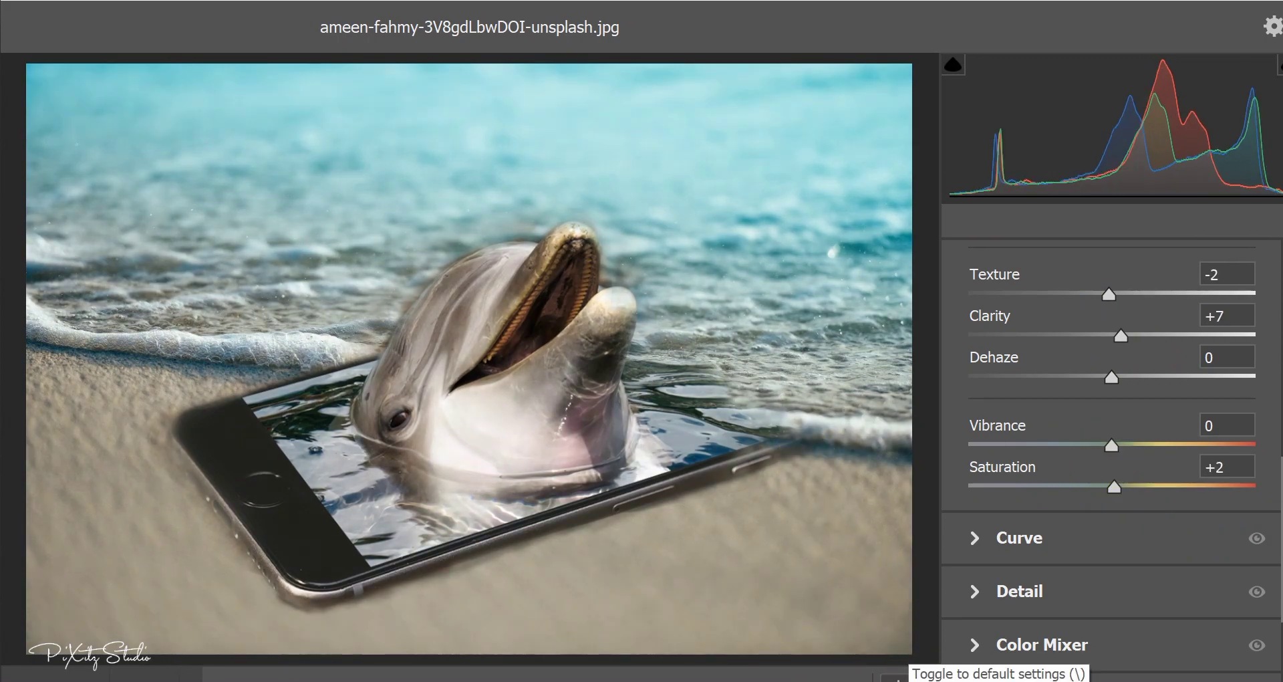
pyautogui.press('Return')
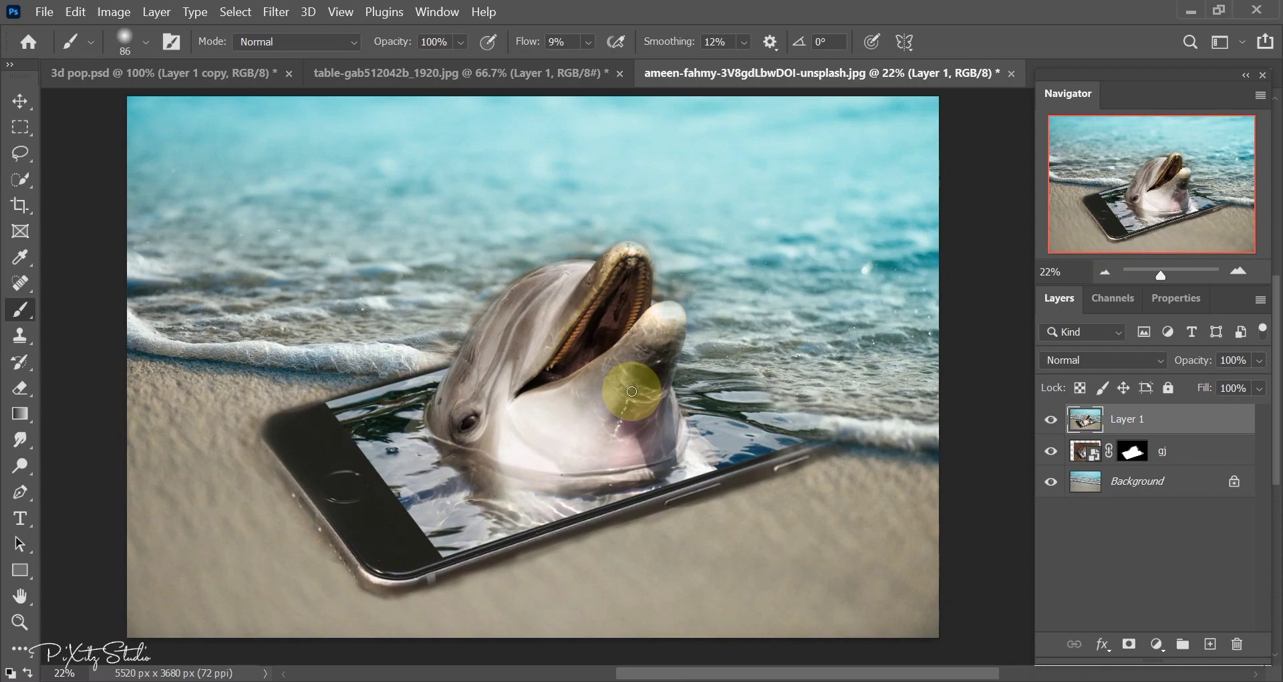
# Step: Switch to the Move tool with the V shortcut
pyautogui.press('v')
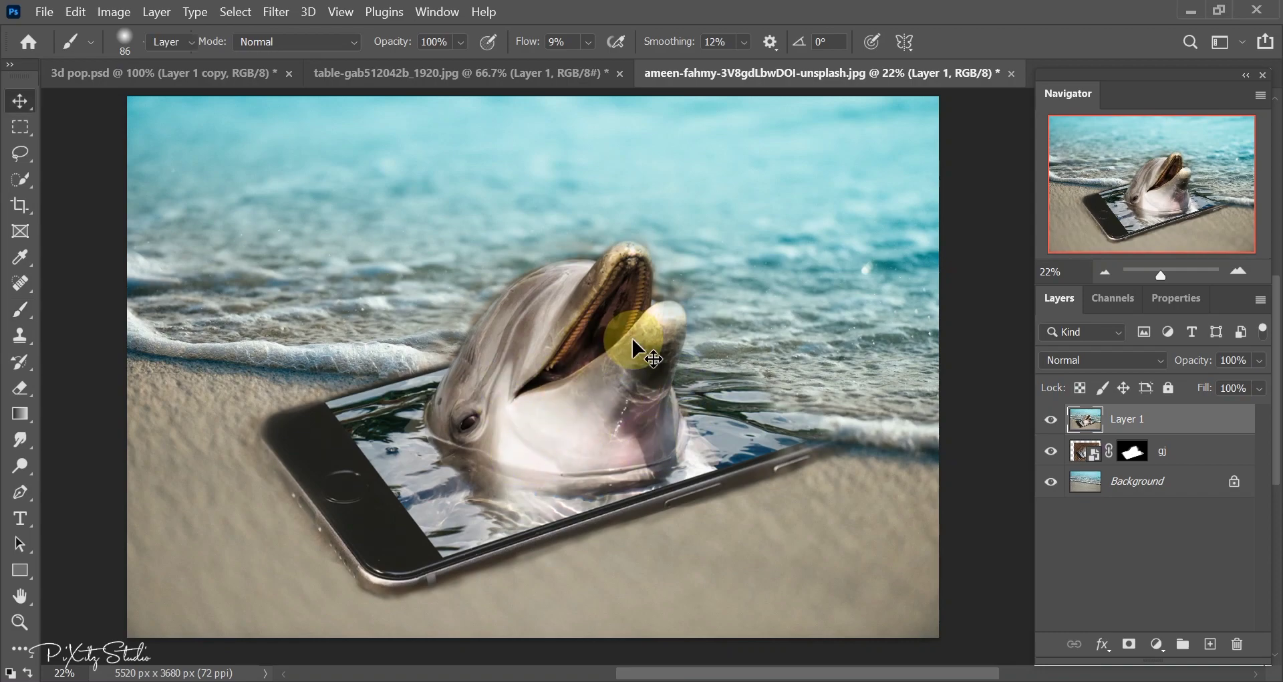